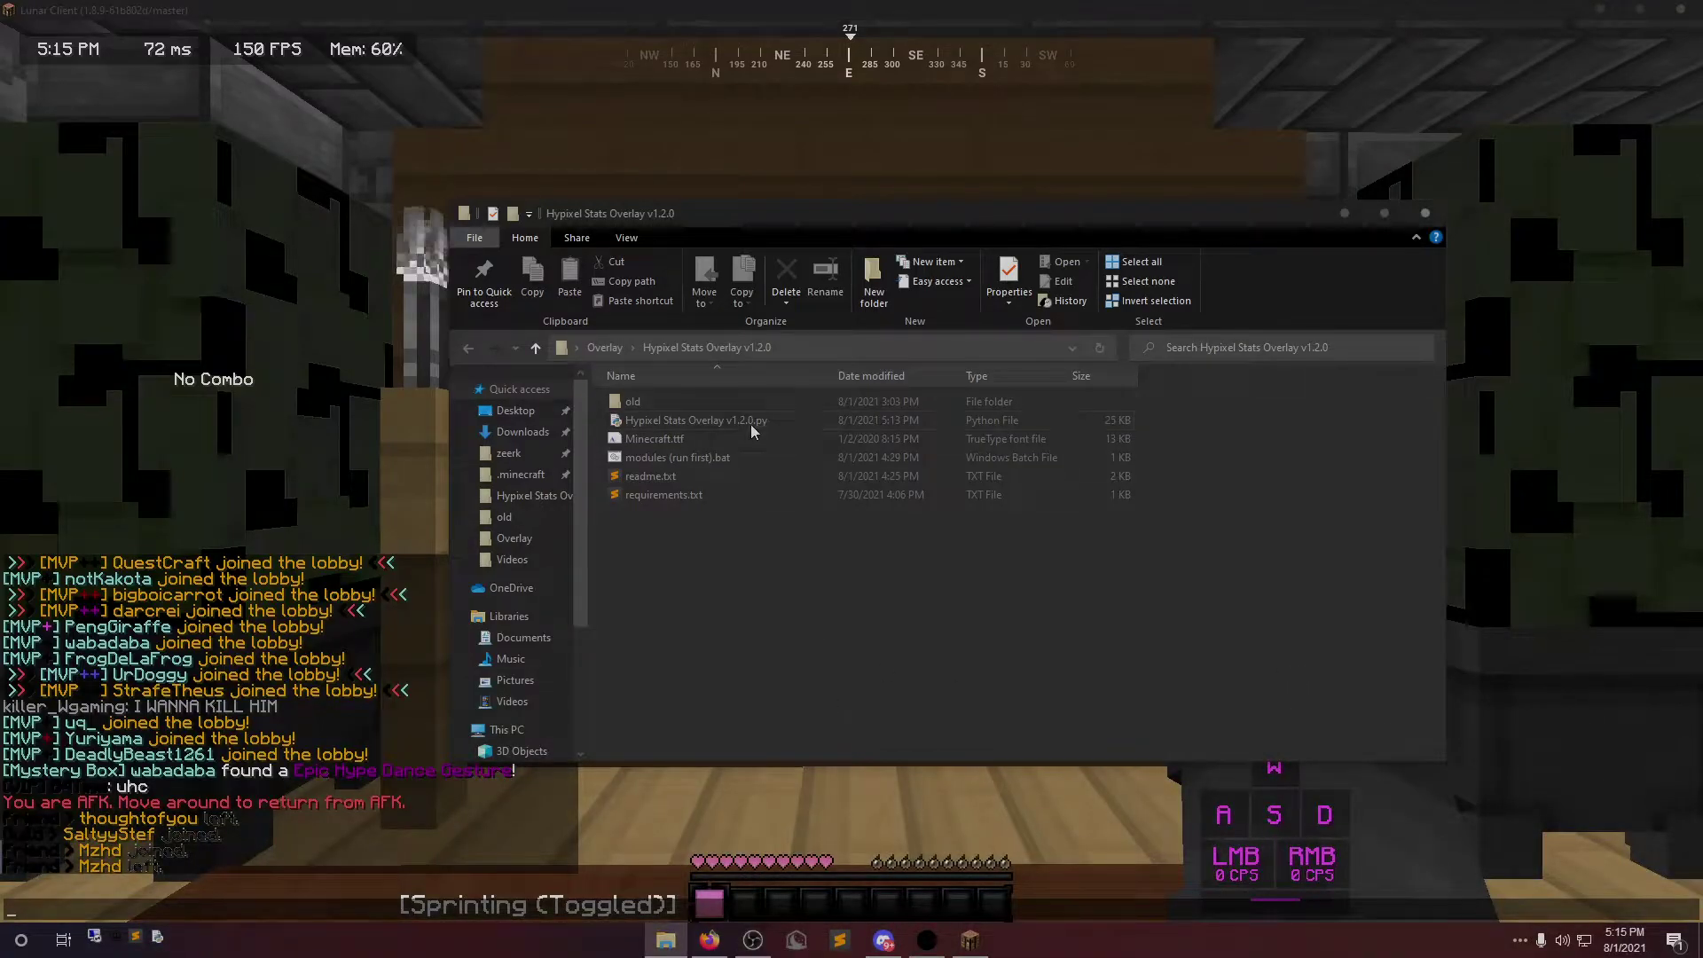
Launch the overlay script and show Bedwars stats, moving the stats overlay toward the centre
{"action": "double_click", "coordinate": [752, 430]}
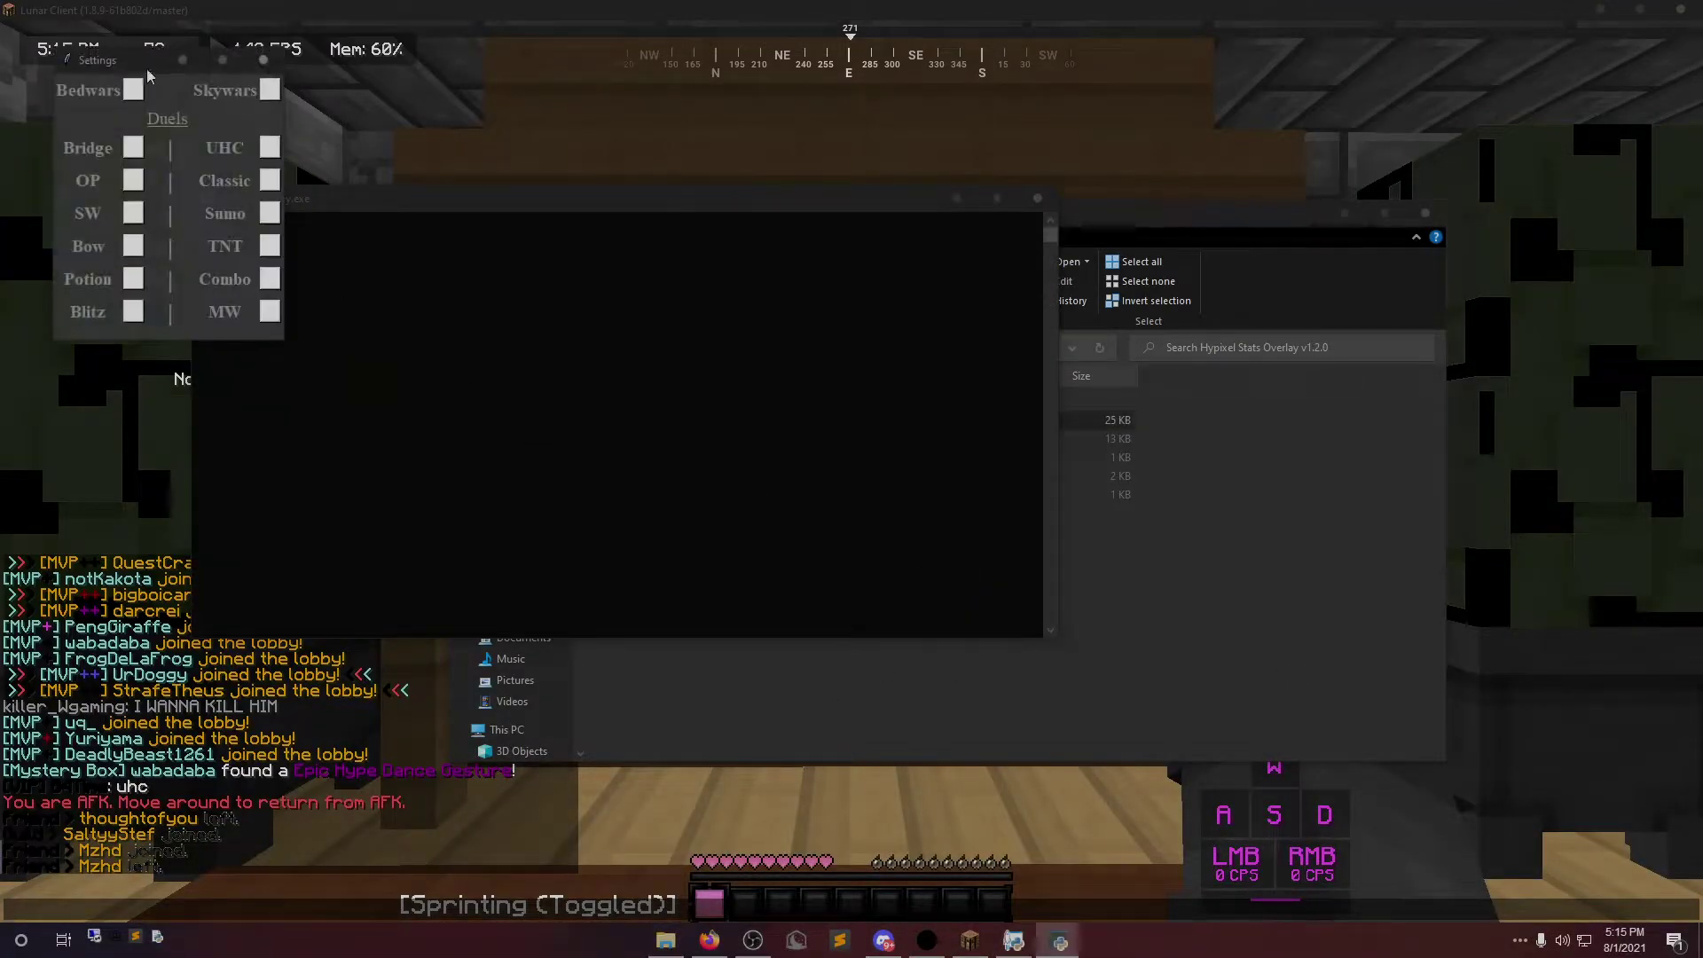
{"action": "left_click_drag", "start_coordinate": [148, 76], "coordinate": [1008, 302]}
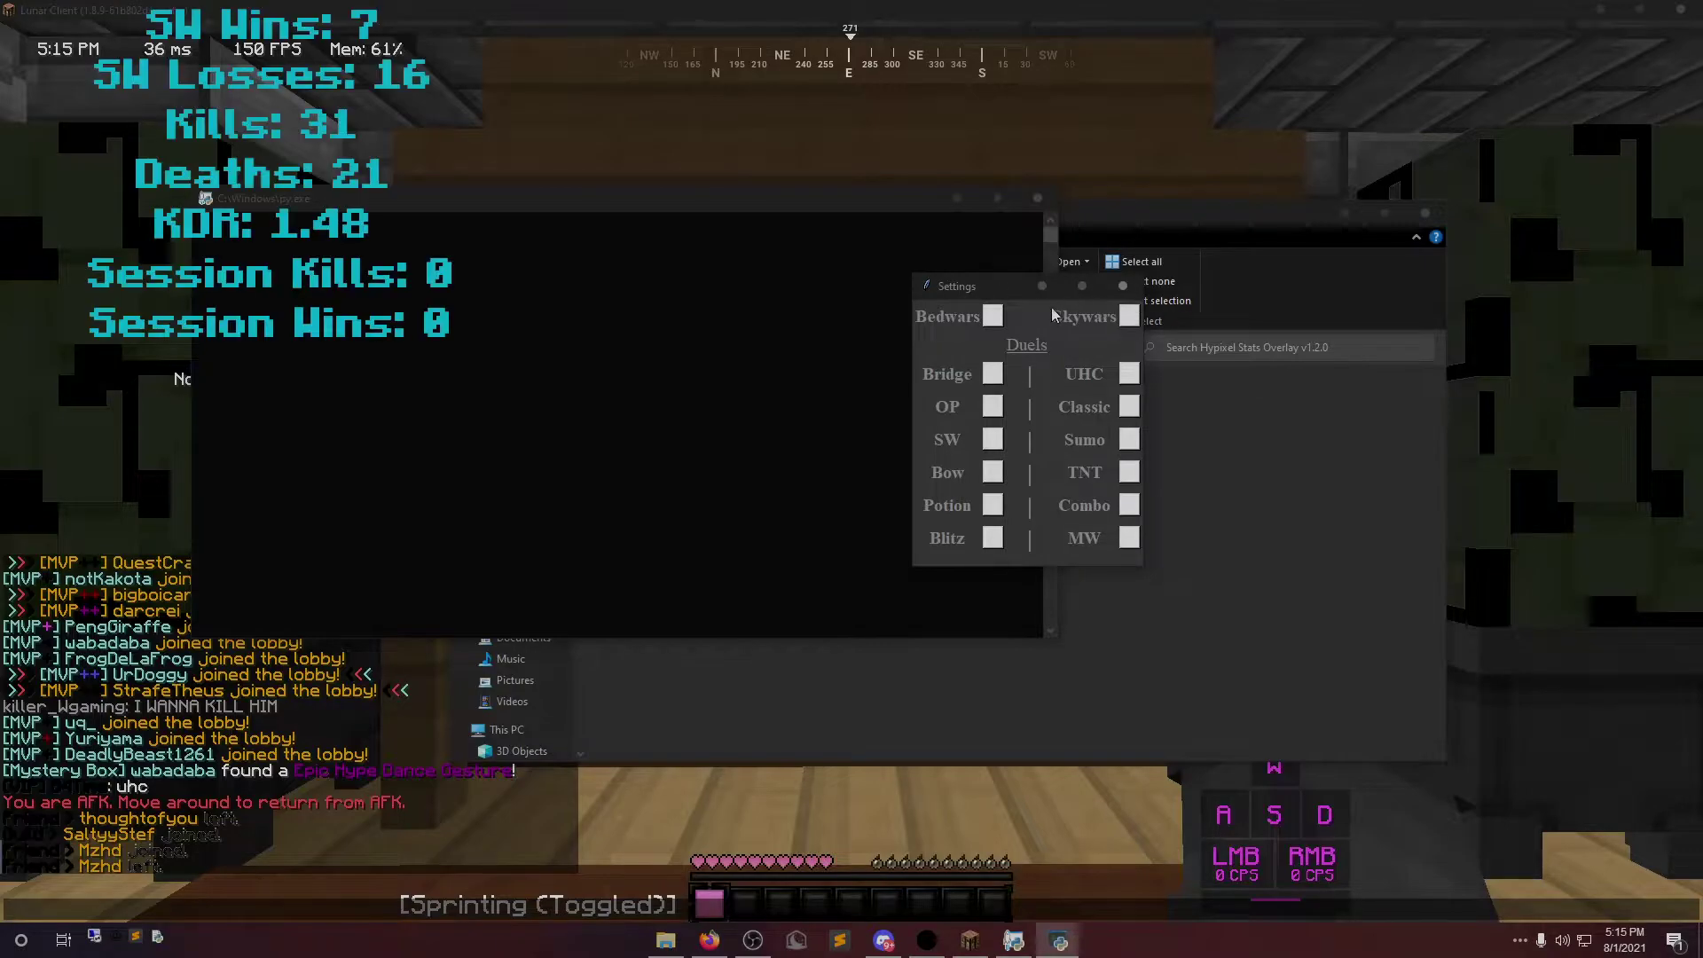
{"action": "left_click", "coordinate": [992, 317]}
{"action": "left_click_drag", "start_coordinate": [362, 178], "coordinate": [475, 287]}
Switch the overlay through Bridge, OP, SW, Bow and Classic duel stats
{"action": "left_click", "coordinate": [986, 373]}
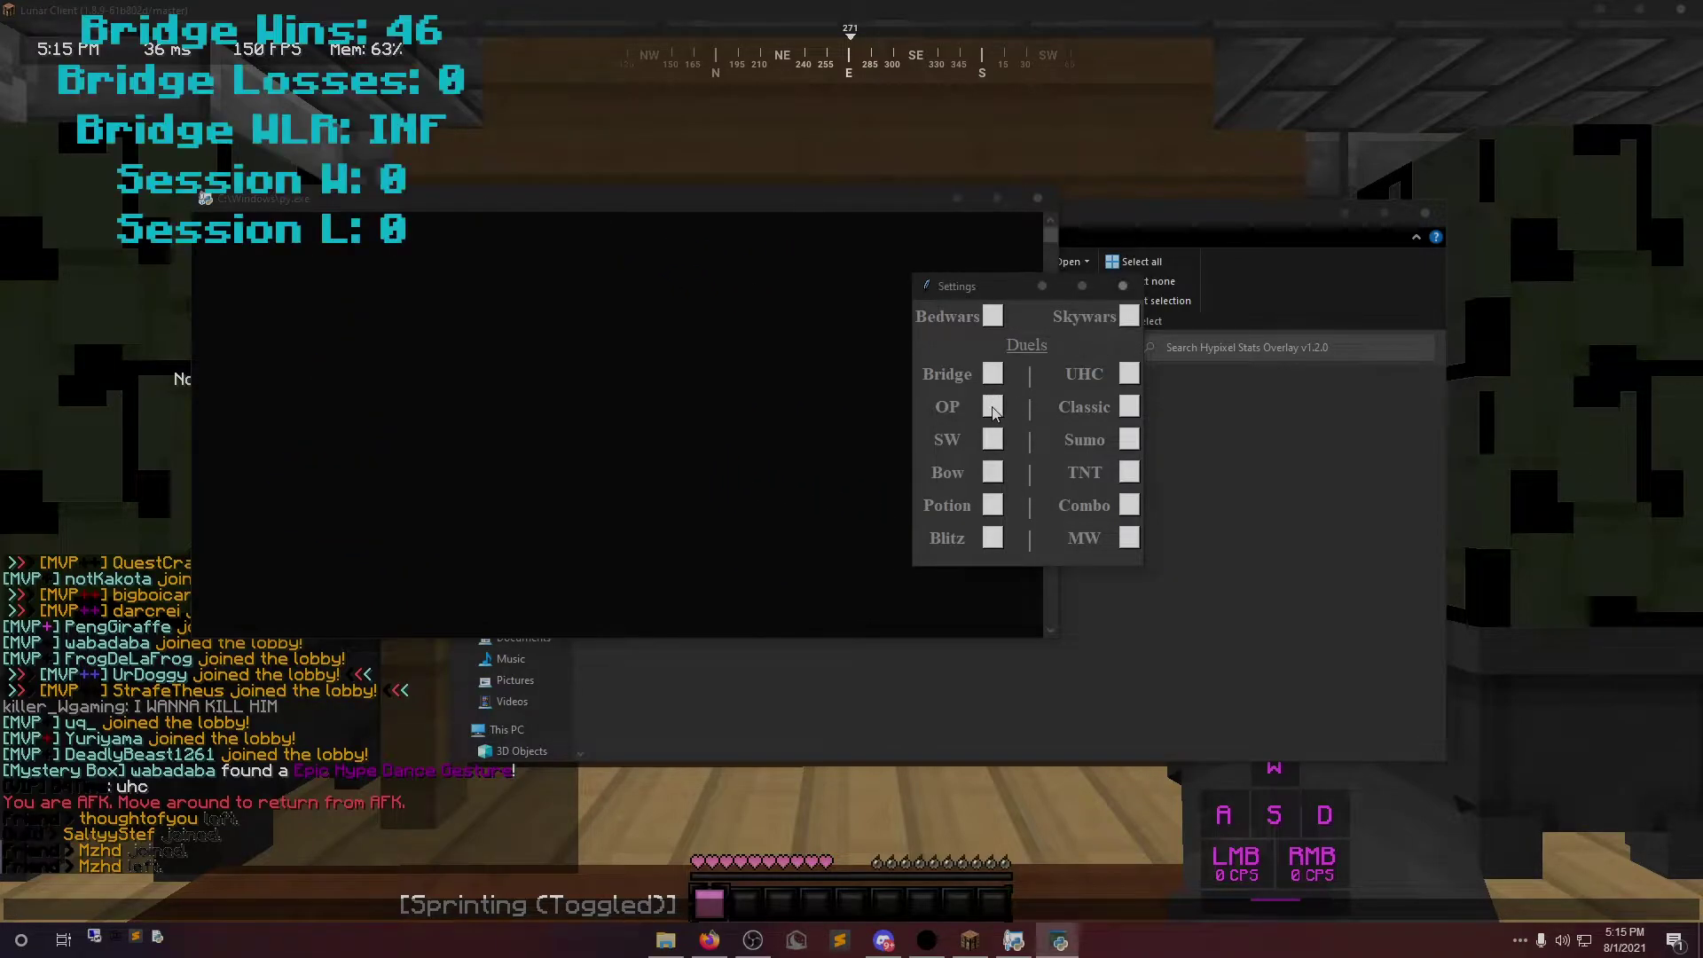
{"action": "left_click", "coordinate": [992, 407]}
{"action": "left_click", "coordinate": [992, 439]}
{"action": "left_click", "coordinate": [993, 473]}
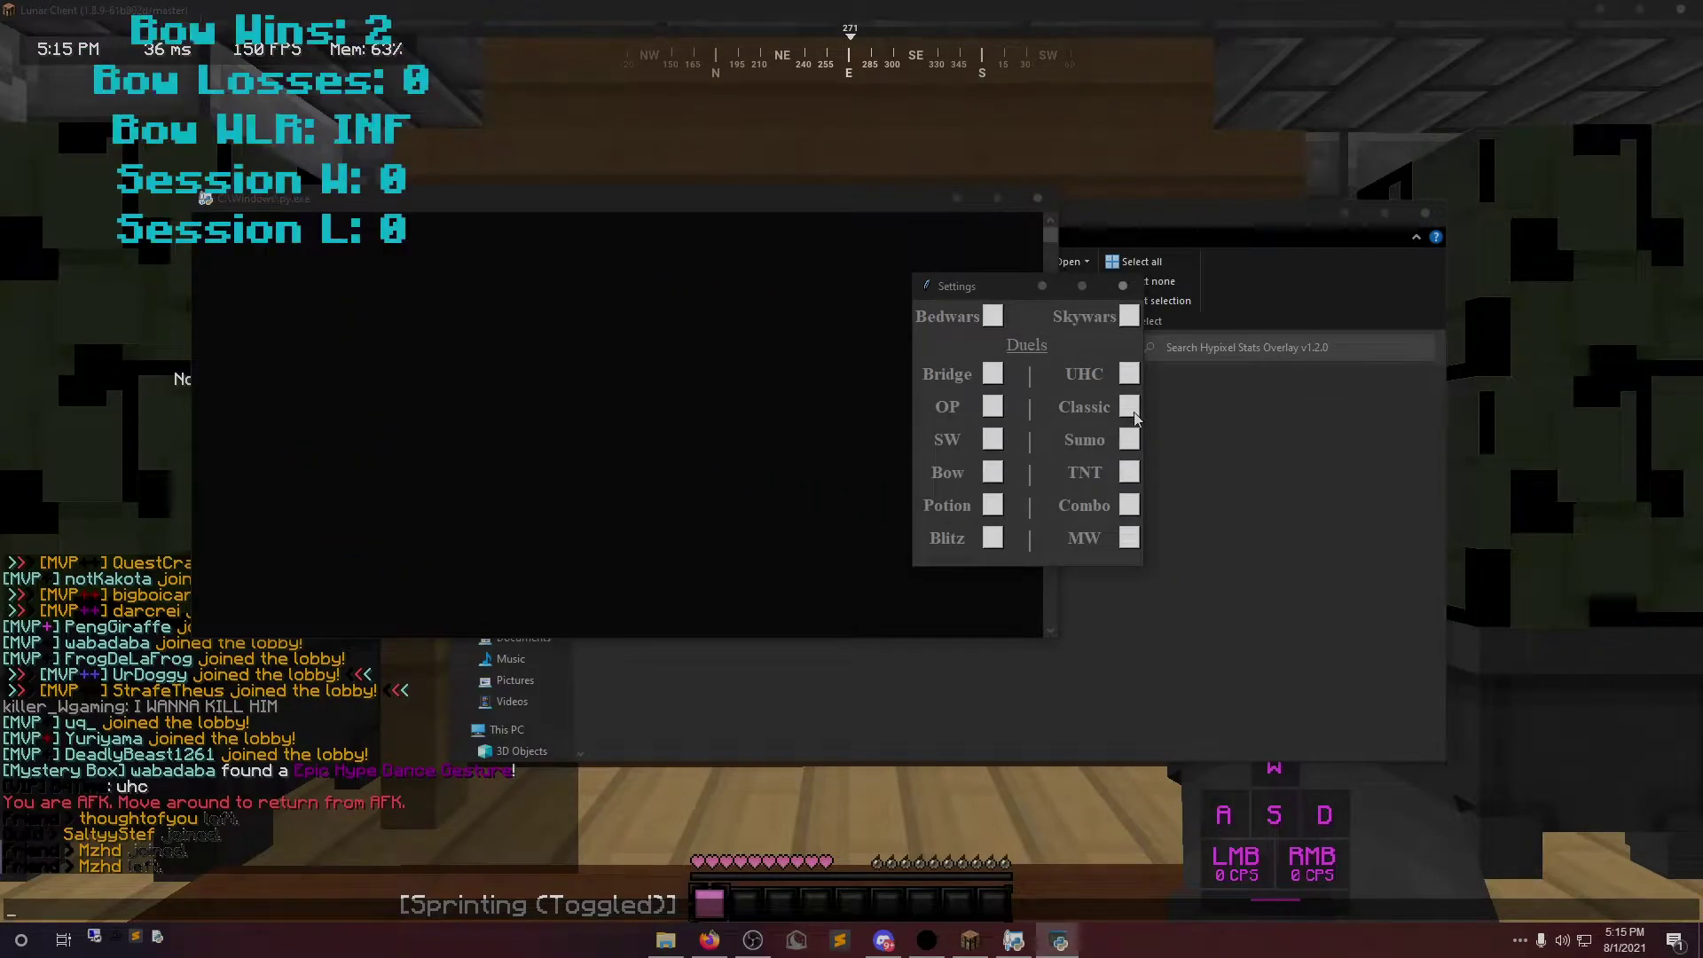
{"action": "left_click", "coordinate": [1128, 406]}
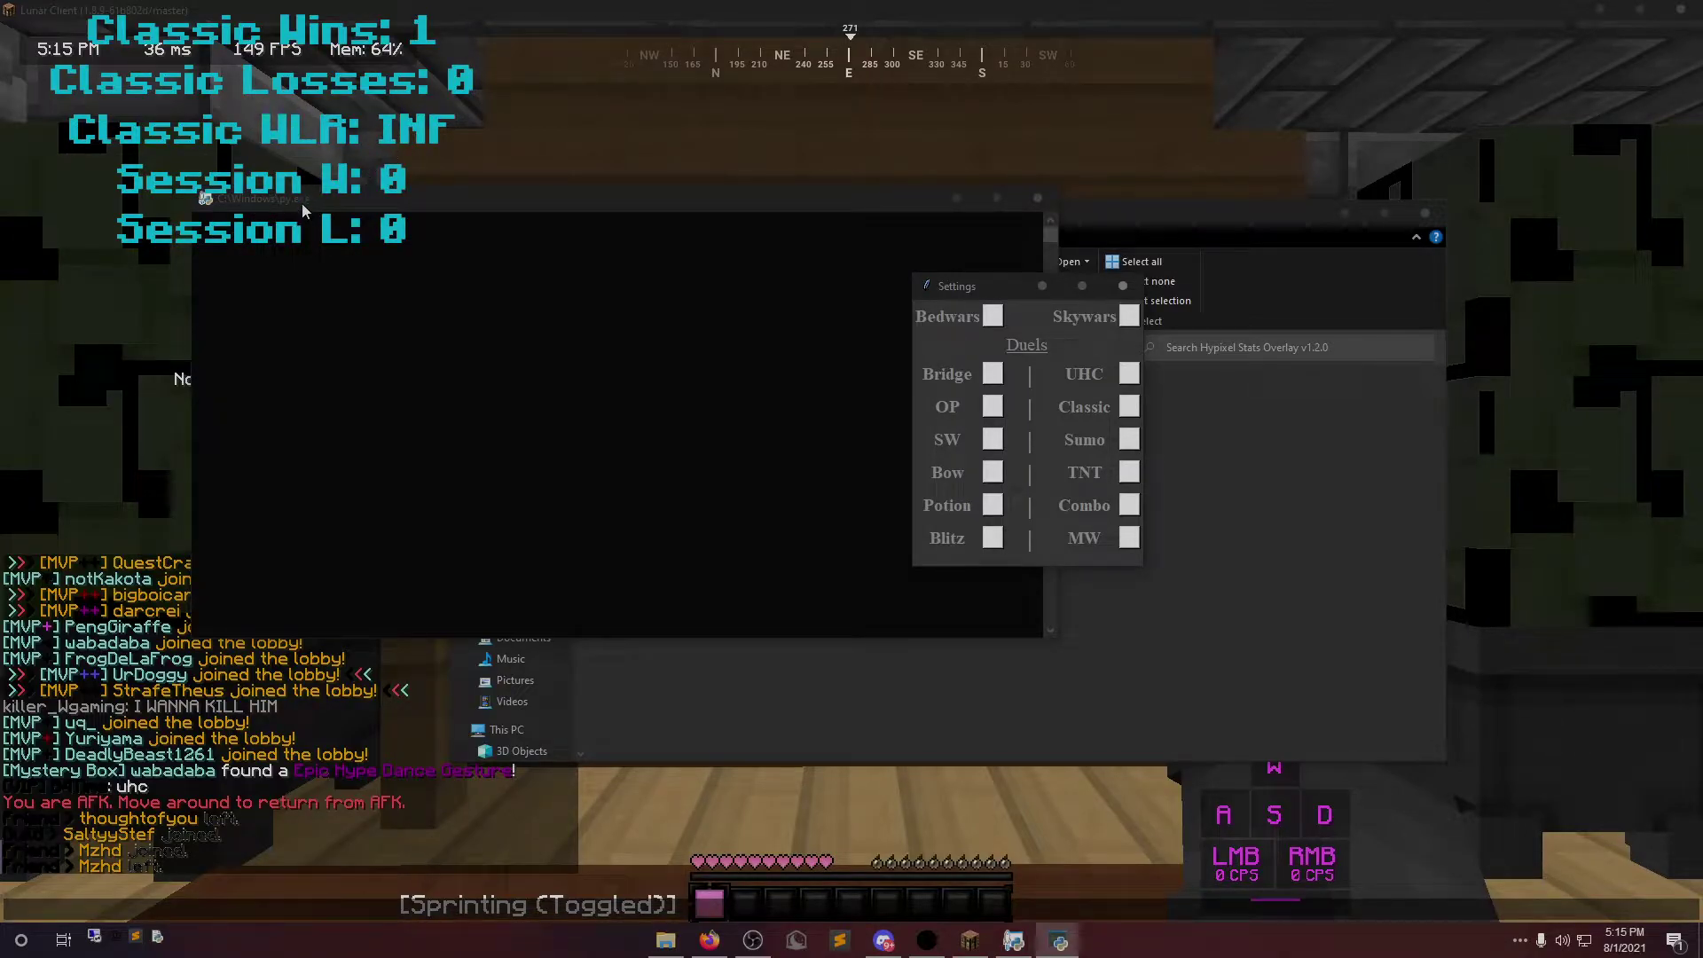
Move the Classic stats overlay to the top right over Minecraft and toggle the in-game chat
{"action": "left_click", "coordinate": [627, 141]}
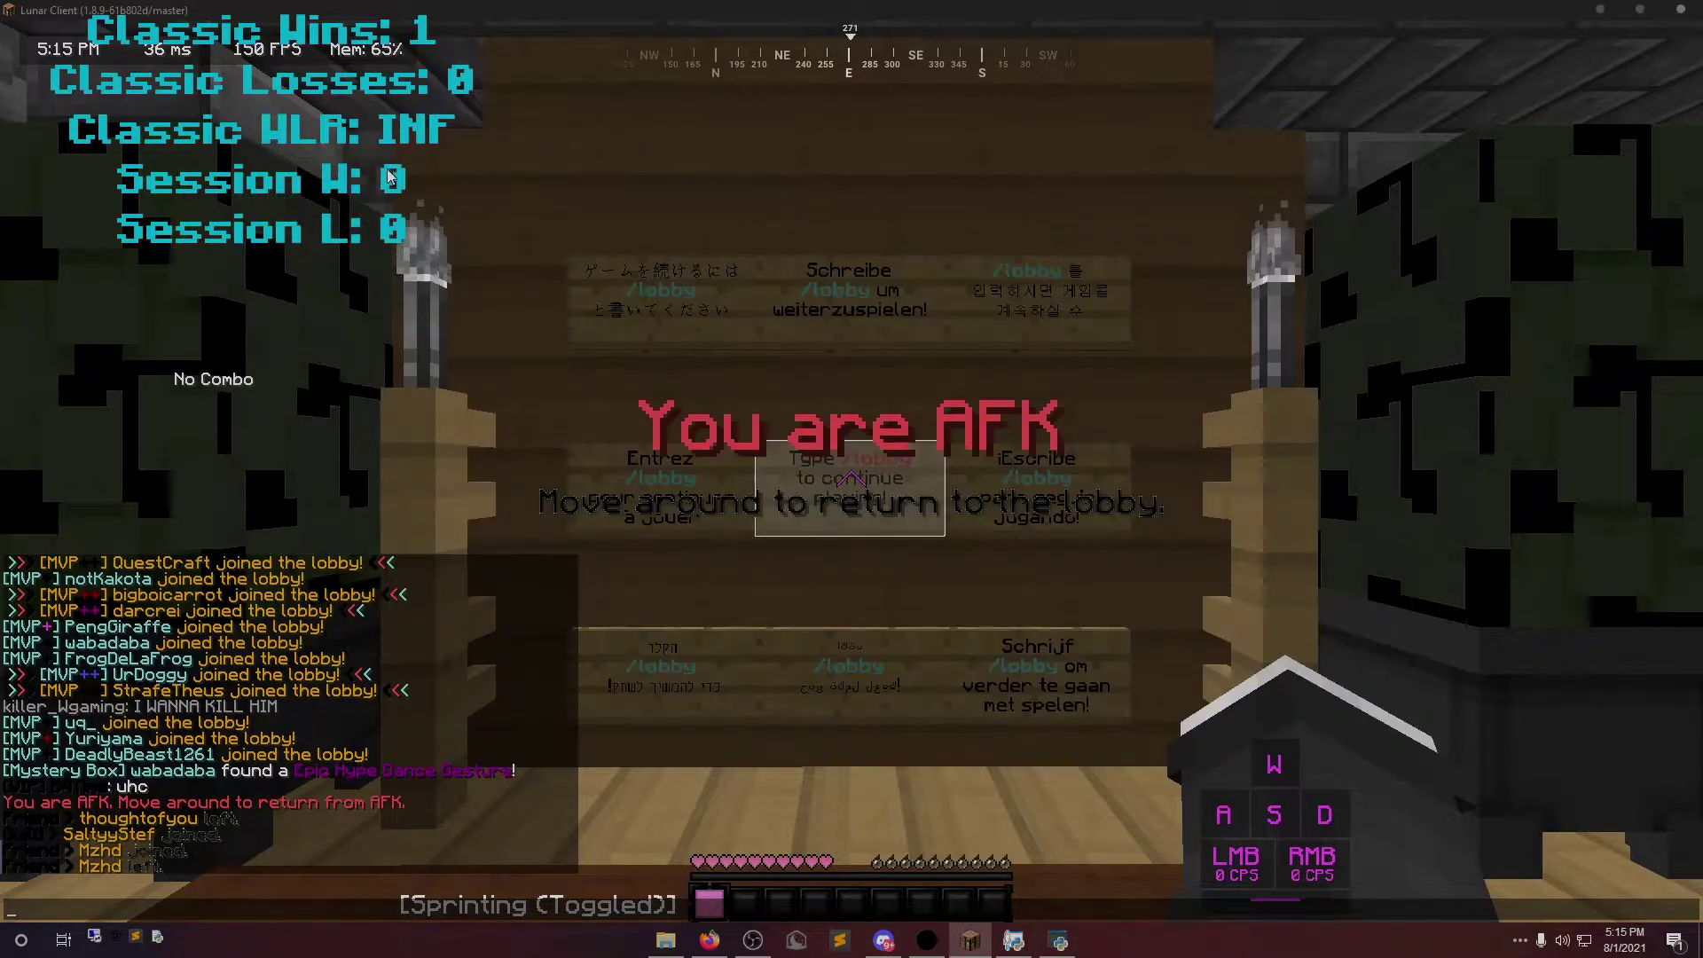
{"action": "left_click_drag", "start_coordinate": [259, 89], "coordinate": [1041, 295]}
{"action": "left_click", "coordinate": [1041, 295]}
{"action": "key", "text": "Escape"}
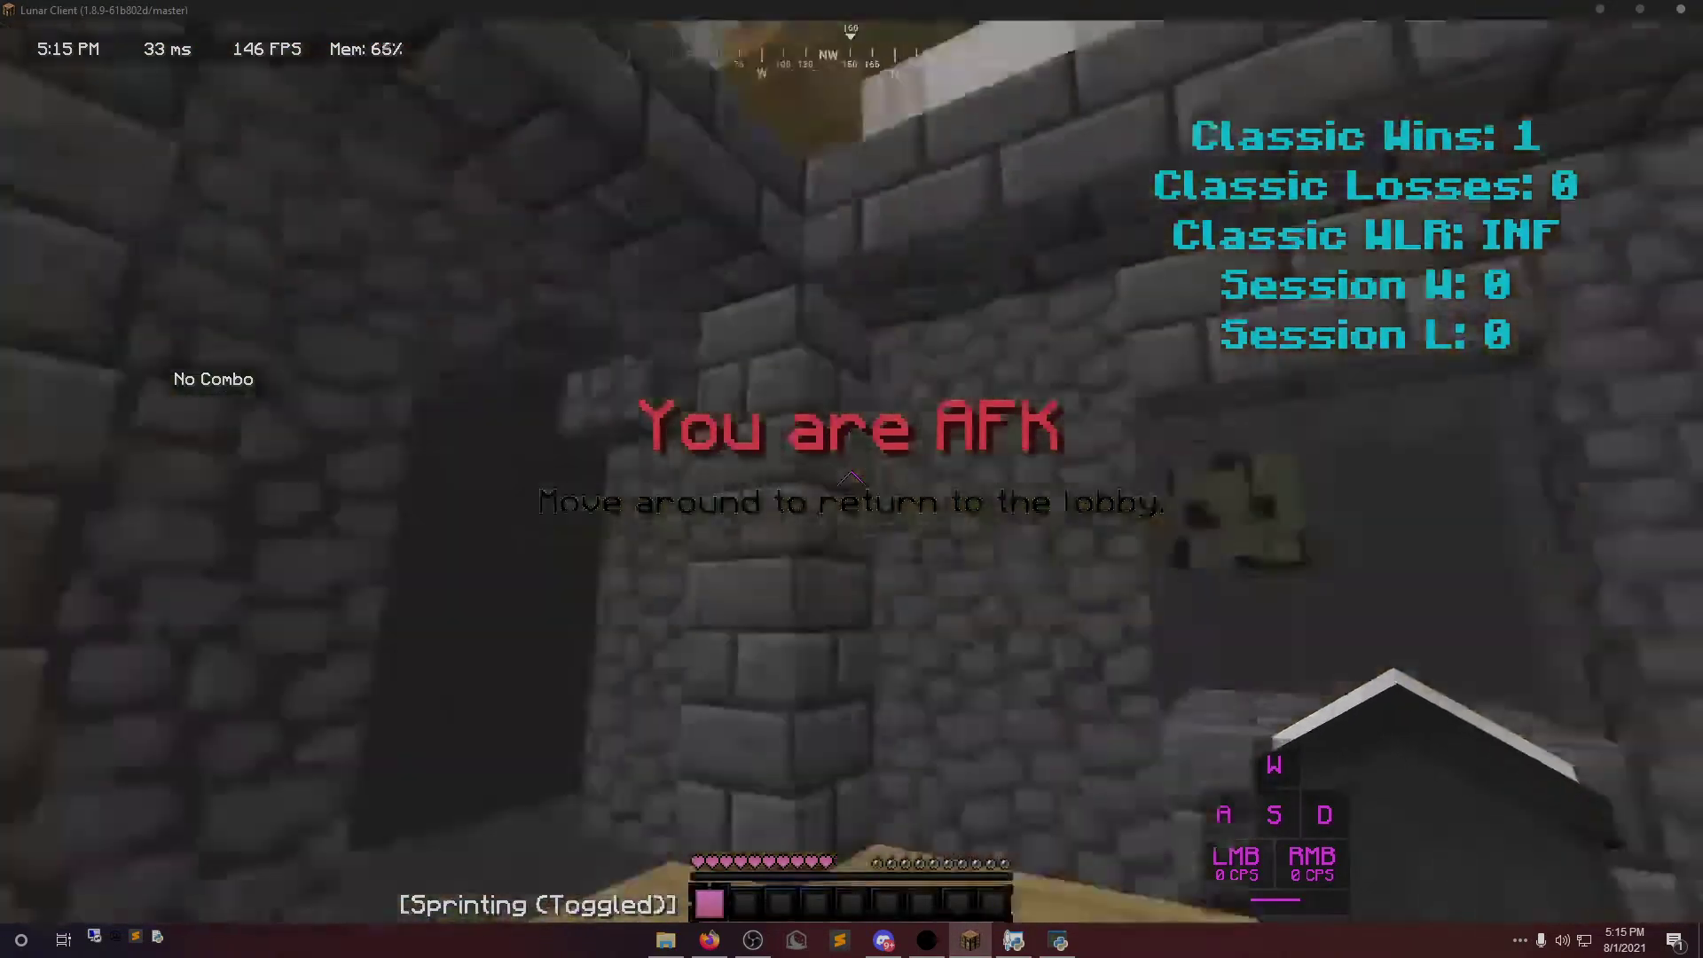
{"action": "key", "text": "t"}
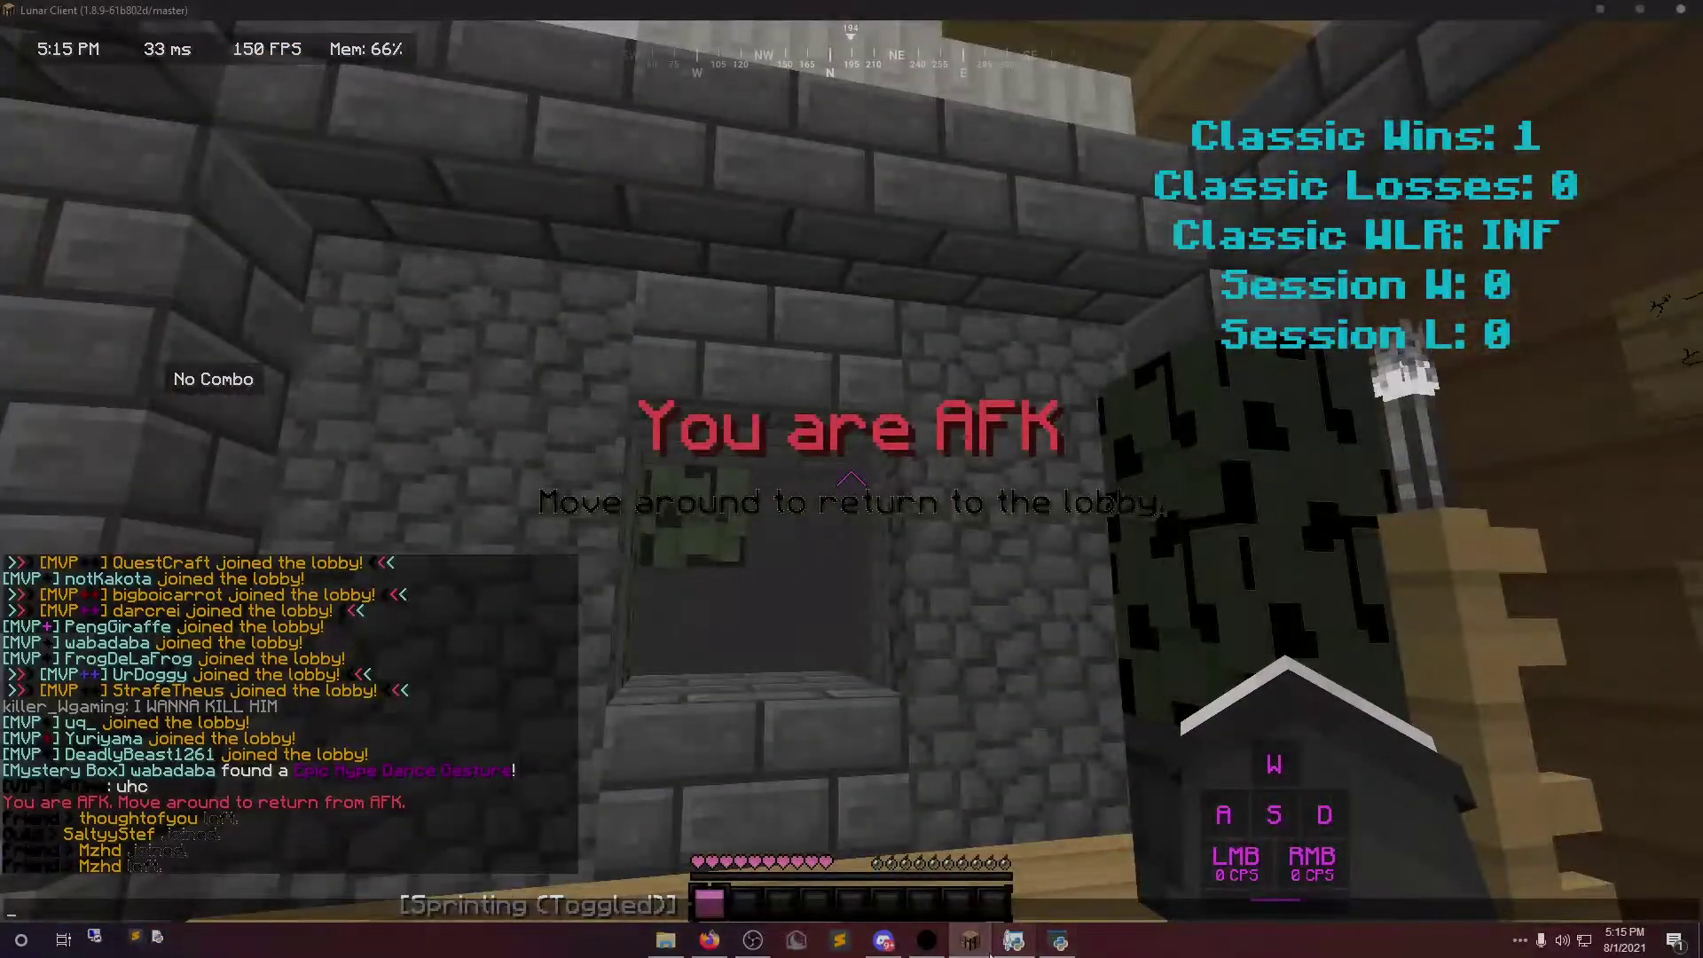
Close the stats overlay windows from the taskbar jump list
{"action": "right_click", "coordinate": [973, 940]}
{"action": "right_click", "coordinate": [1014, 940]}
{"action": "left_click", "coordinate": [1020, 909]}
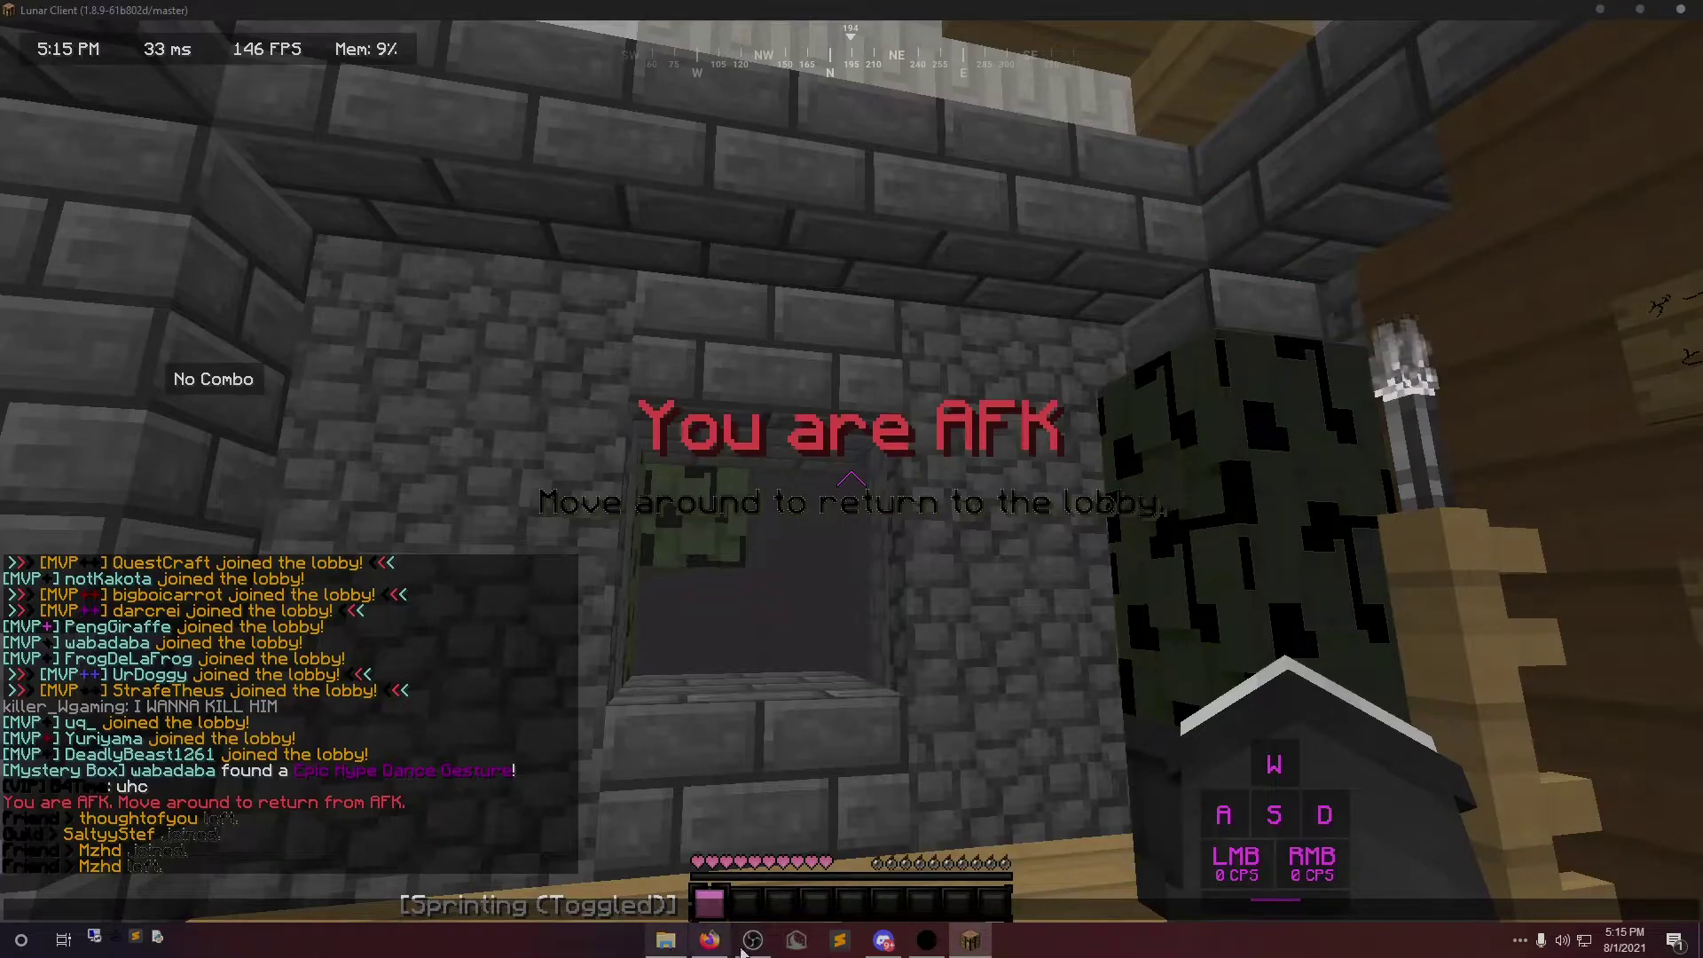
Preview the repository's linked Python downloads page in a background tab
{"action": "left_click", "coordinate": [710, 940]}
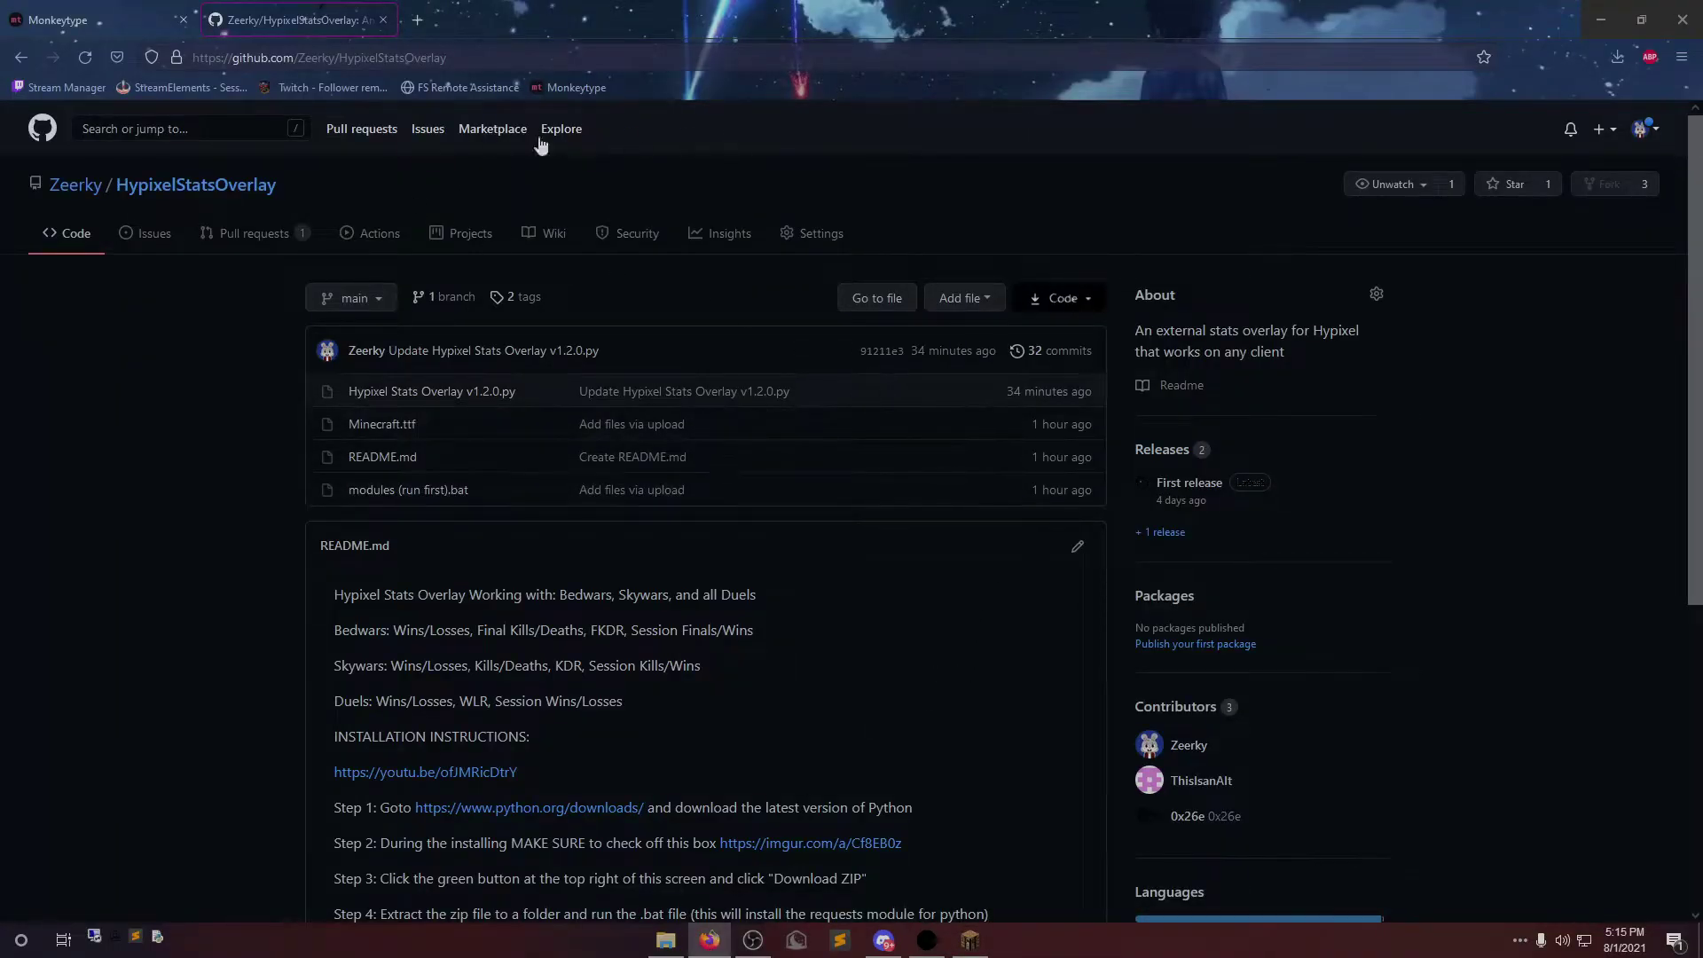
{"action": "scroll", "coordinate": [709, 523], "scroll_direction": "down", "scroll_amount": 3}
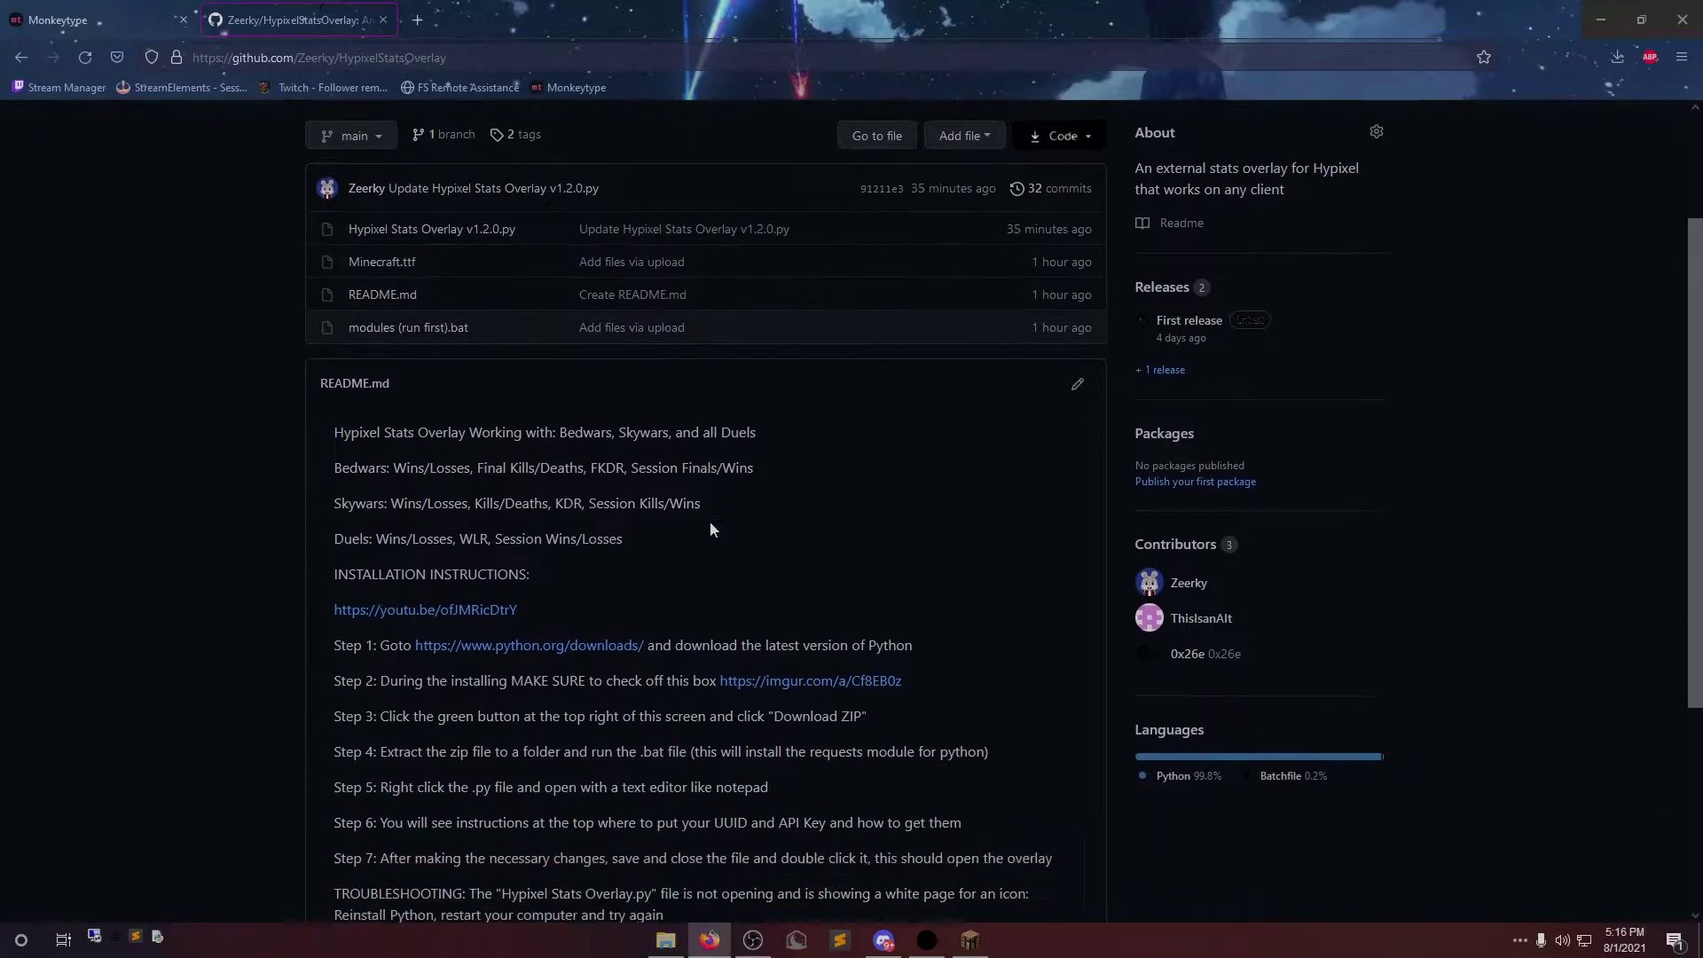
{"action": "middle_click", "coordinate": [528, 632]}
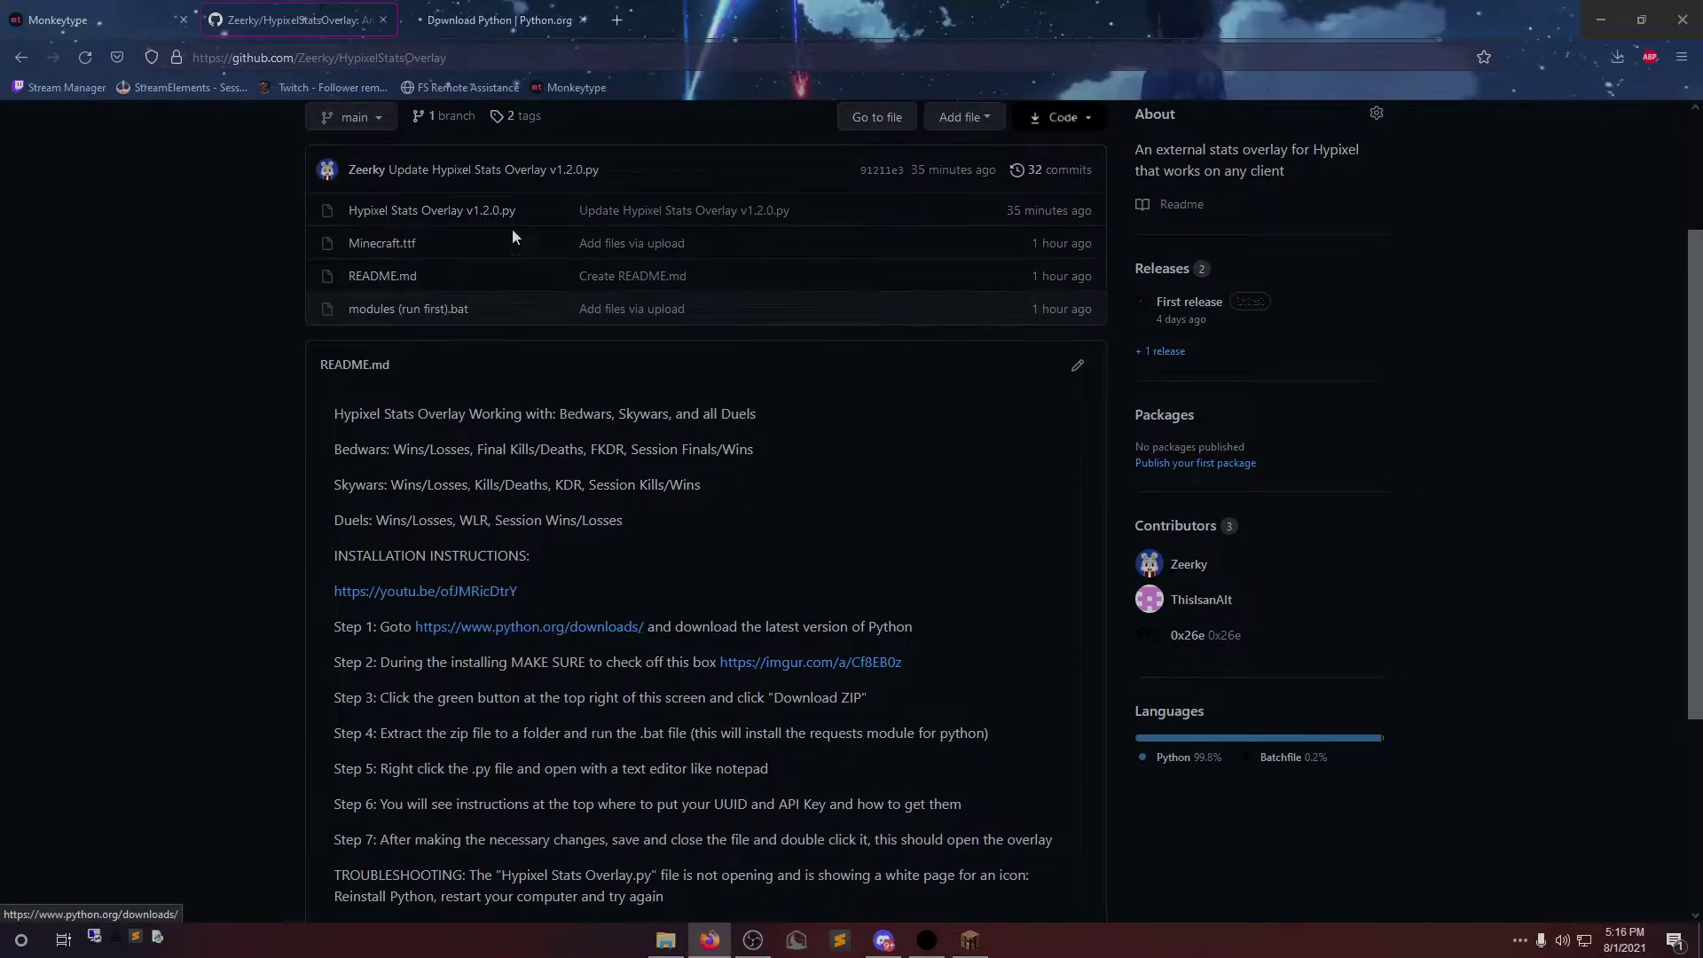
{"action": "left_click", "coordinate": [482, 7]}
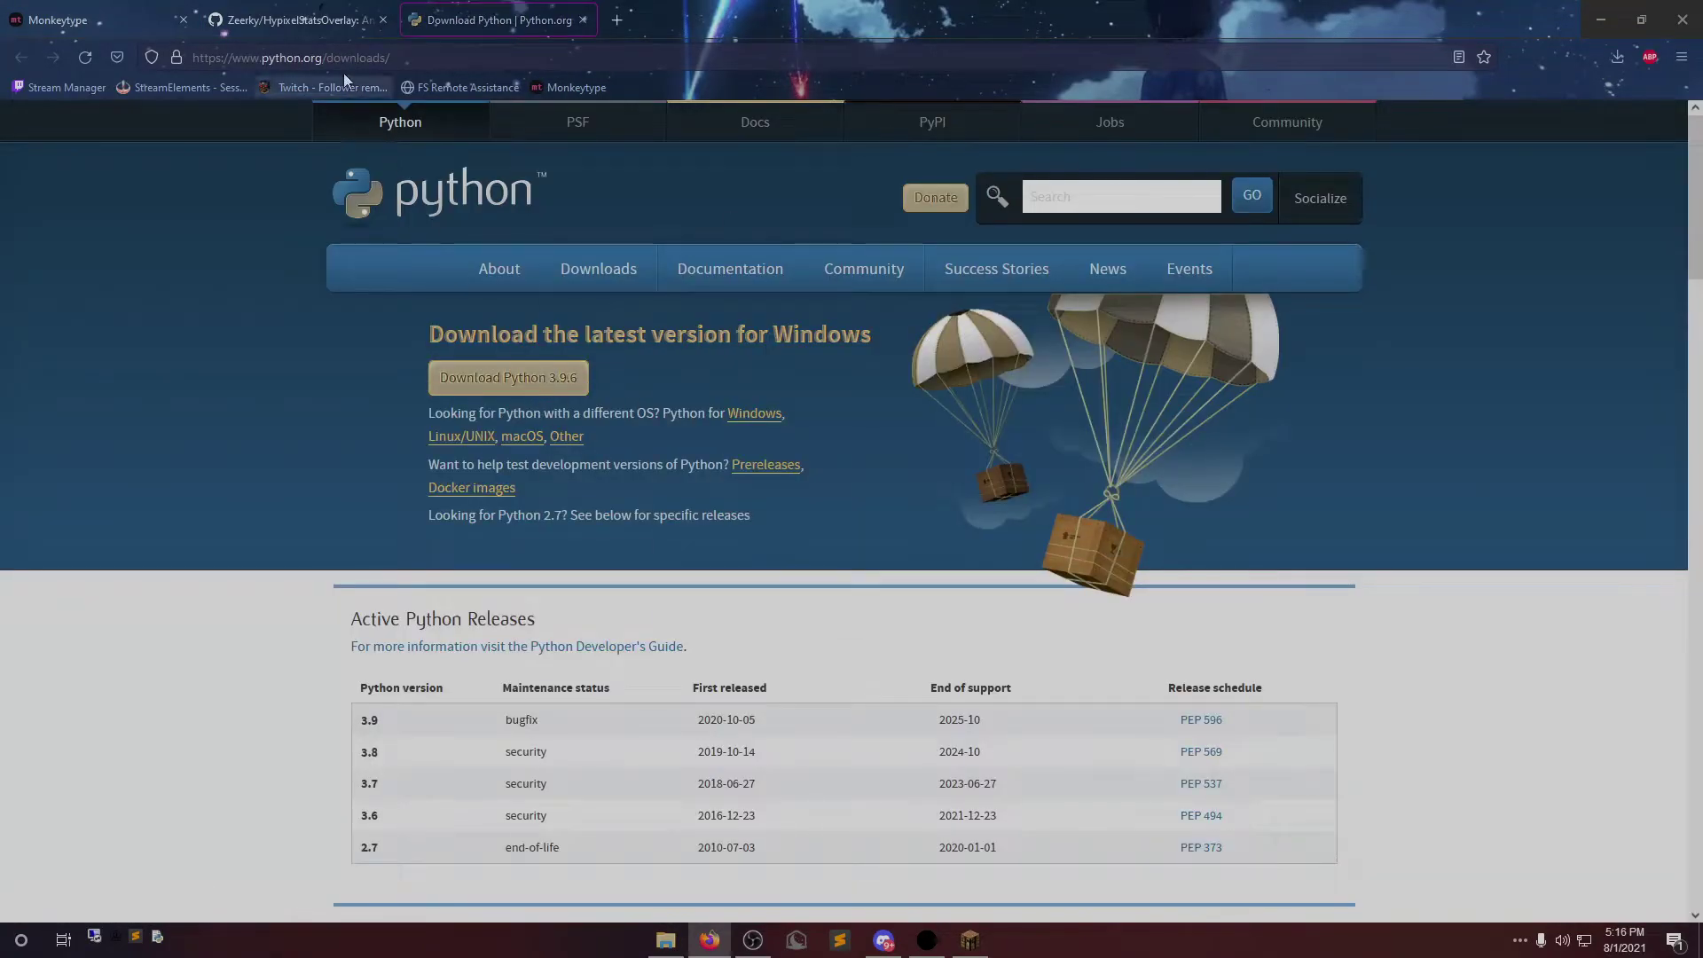
{"action": "left_click", "coordinate": [325, 19]}
Check the imgur screenshot of the Add to PATH option, then close both extra tabs
{"action": "middle_click", "coordinate": [810, 662]}
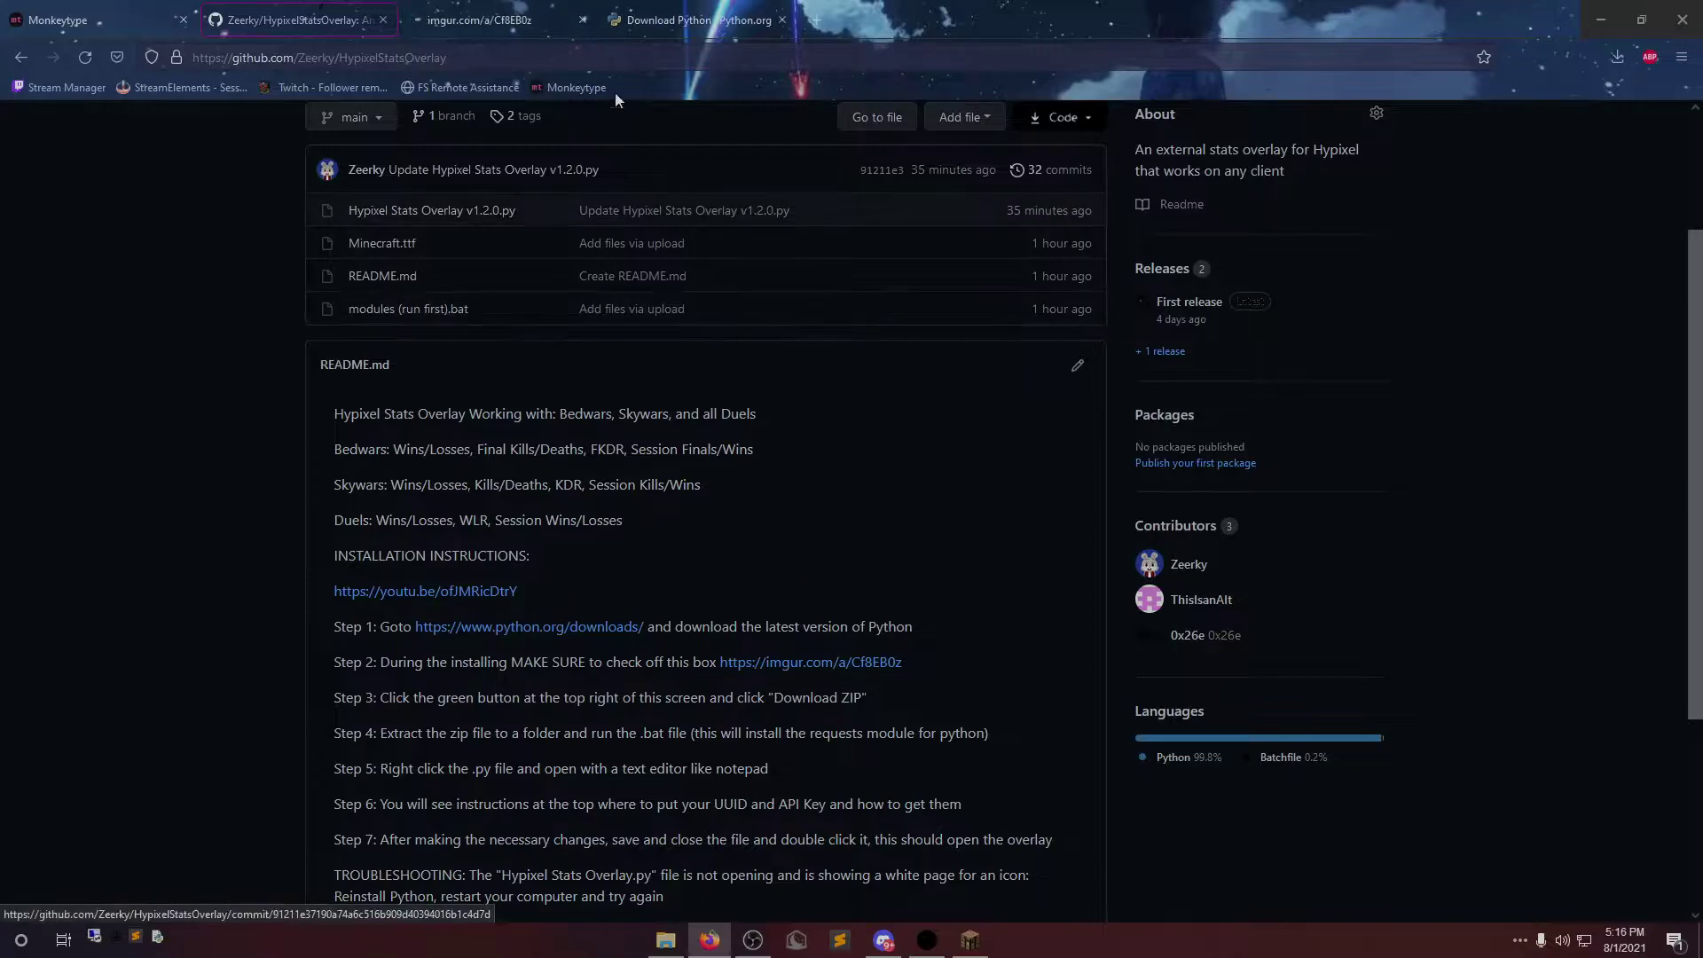
{"action": "left_click", "coordinate": [477, 24]}
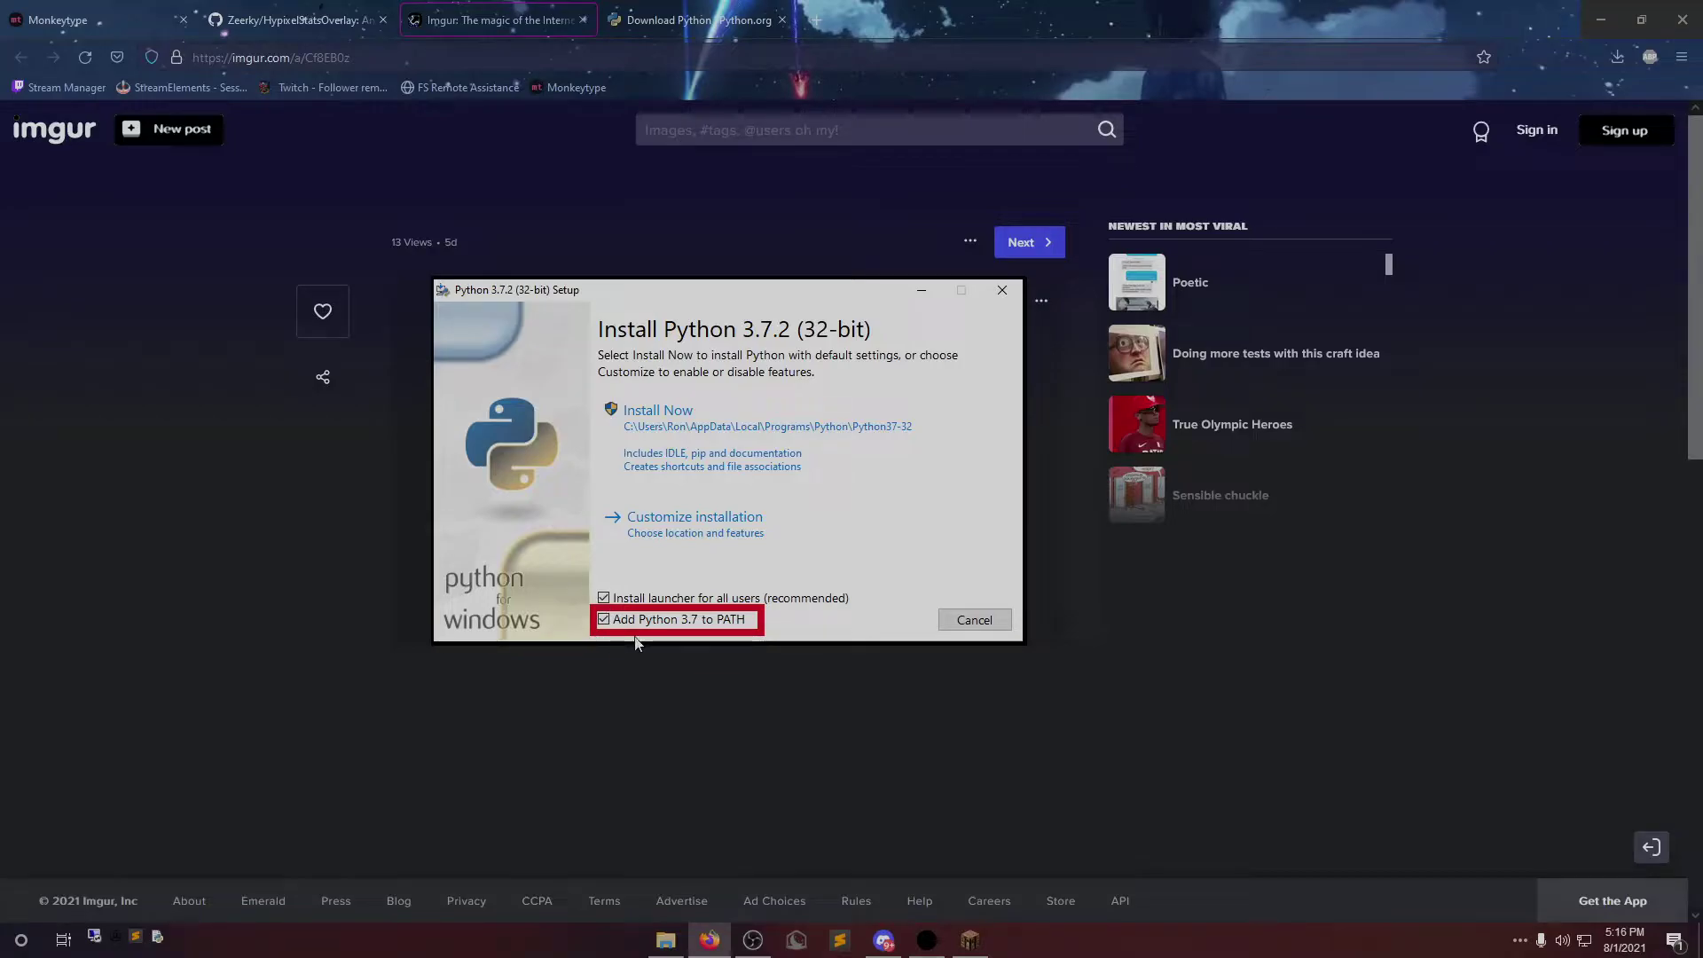
{"action": "left_click", "coordinate": [583, 19]}
{"action": "left_click", "coordinate": [584, 19]}
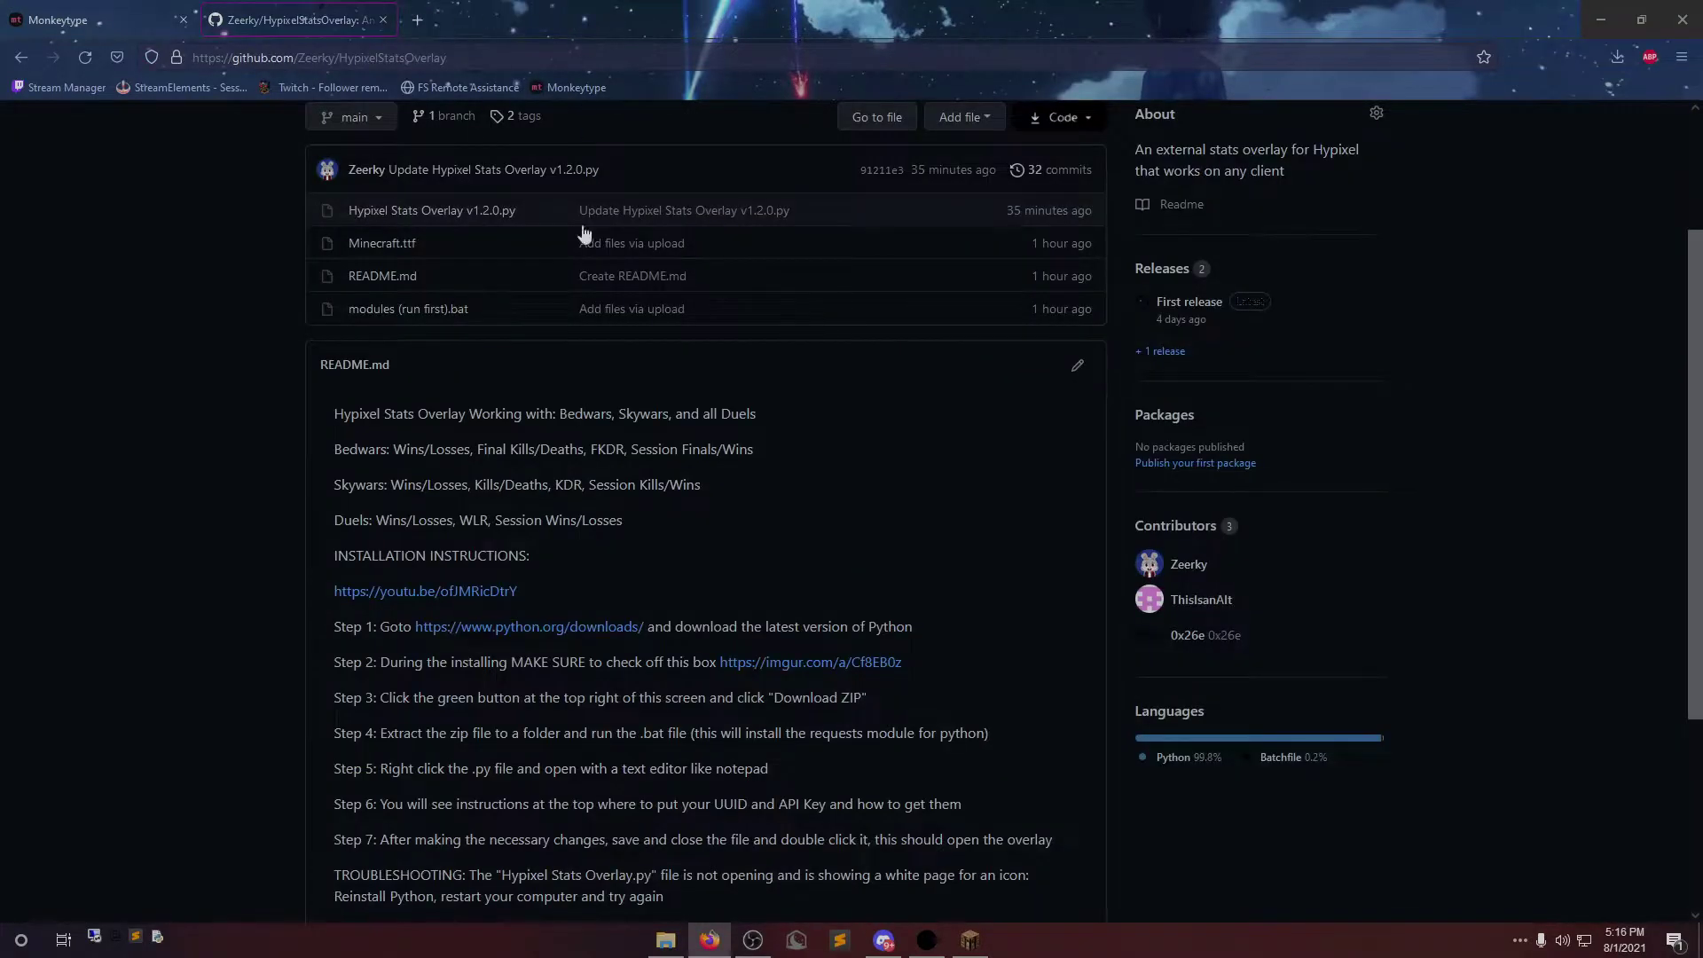
Download the repository as a ZIP from the Code menu
{"action": "scroll", "coordinate": [777, 403], "scroll_direction": "down", "scroll_amount": 2}
{"action": "scroll", "coordinate": [1054, 290], "scroll_direction": "up", "scroll_amount": 3}
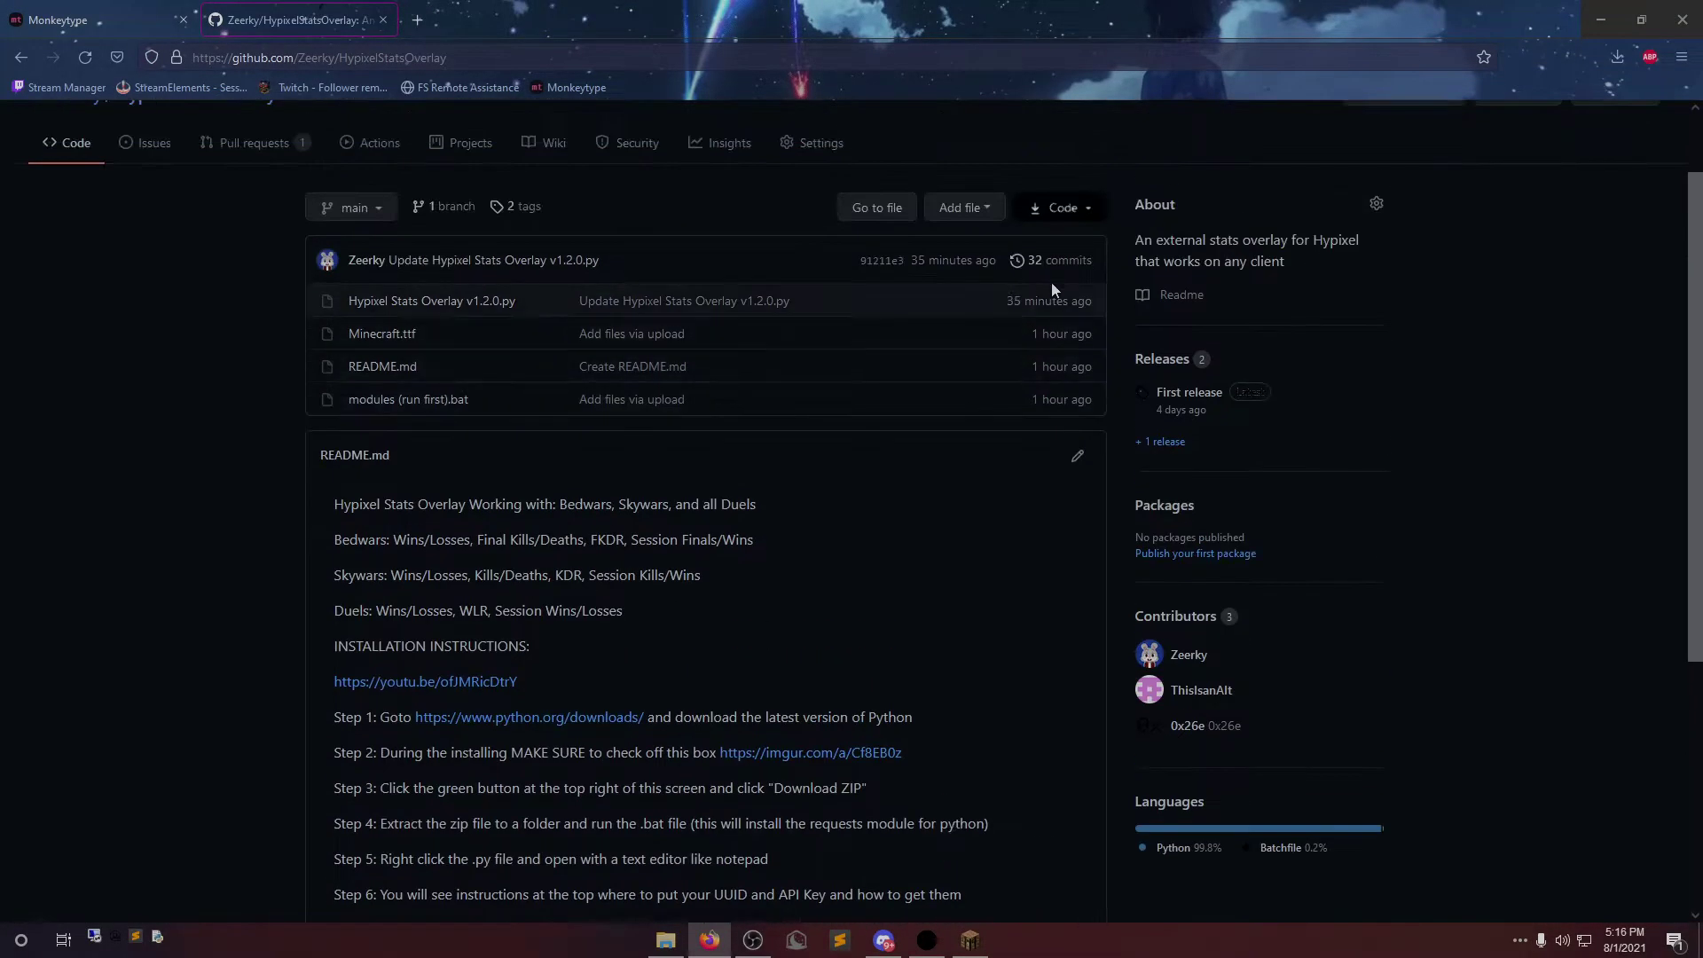
{"action": "left_click", "coordinate": [1084, 212]}
{"action": "left_click", "coordinate": [940, 435]}
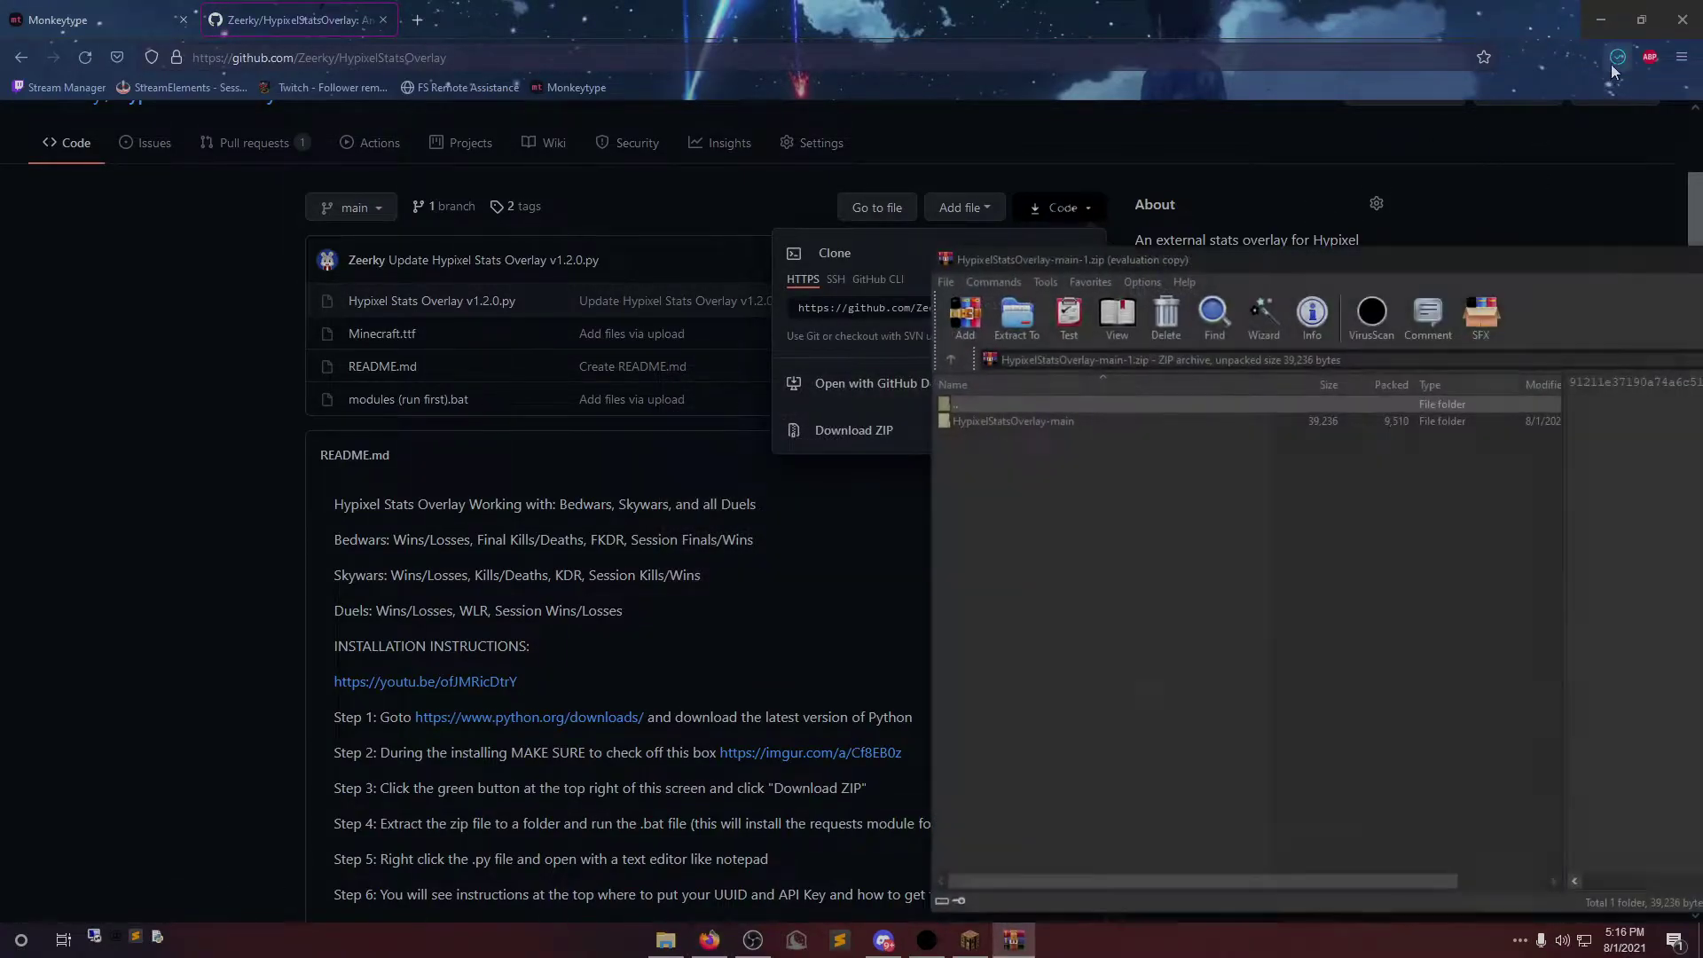
Extract the HypixelStatsOverlay-main folder from the WinRAR archive onto the desktop
{"action": "left_click_drag", "start_coordinate": [1180, 259], "coordinate": [828, 171]}
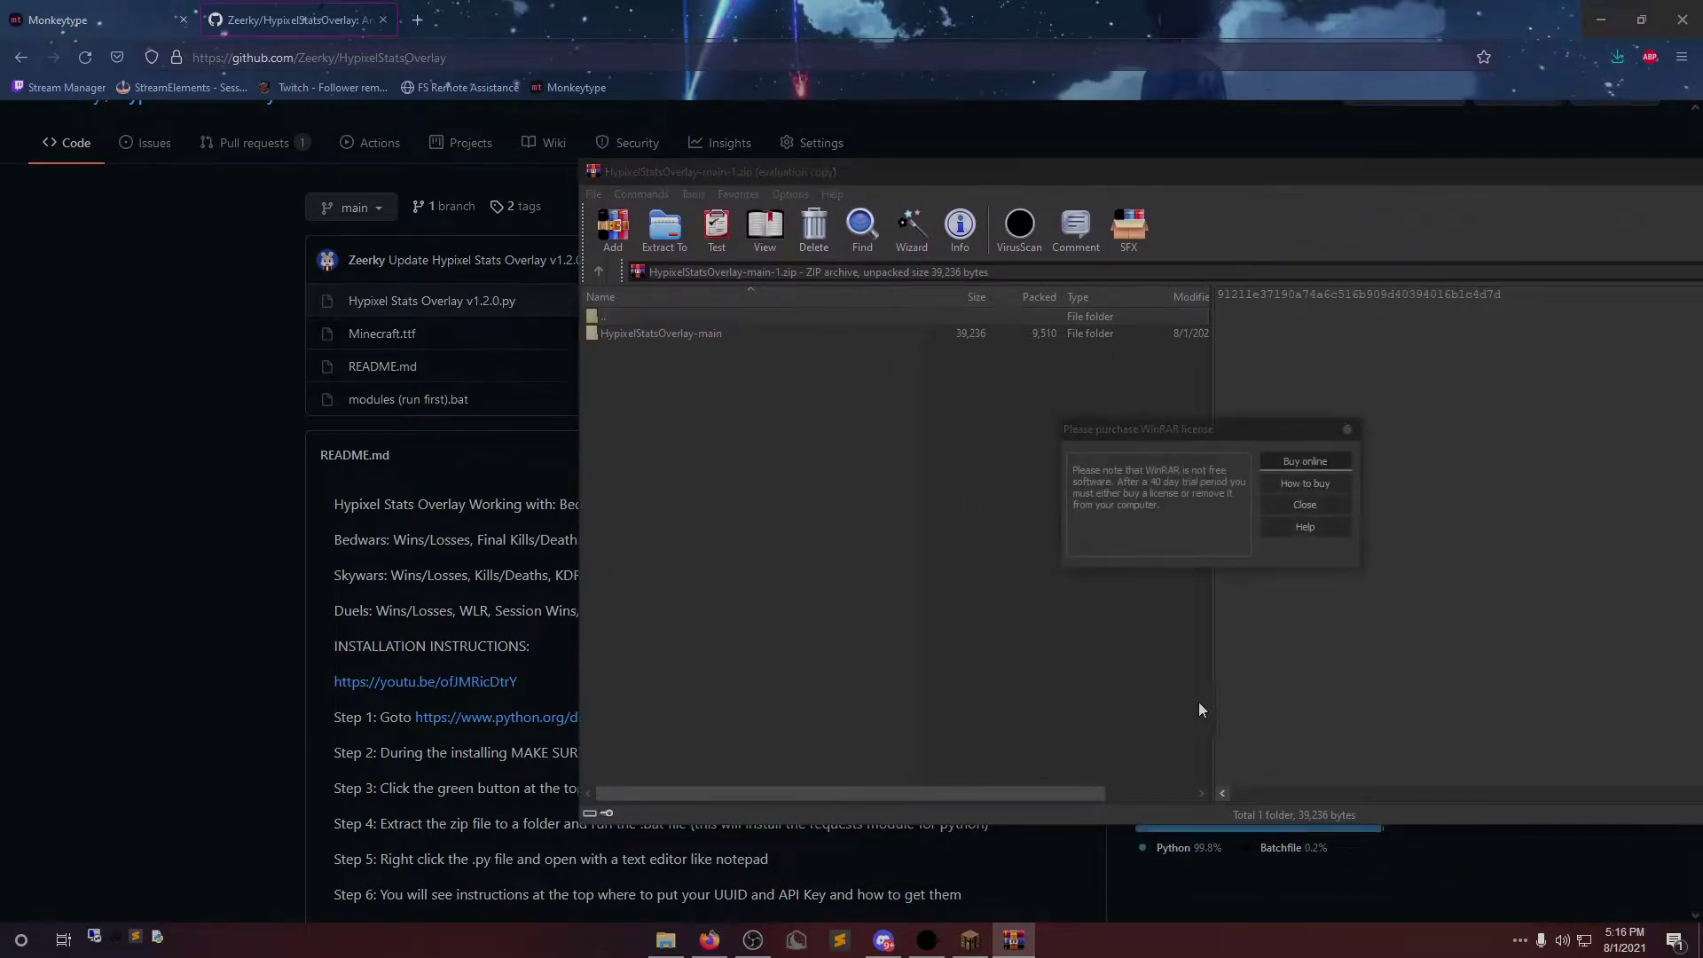
{"action": "left_click", "coordinate": [1322, 508]}
{"action": "left_click", "coordinate": [816, 335]}
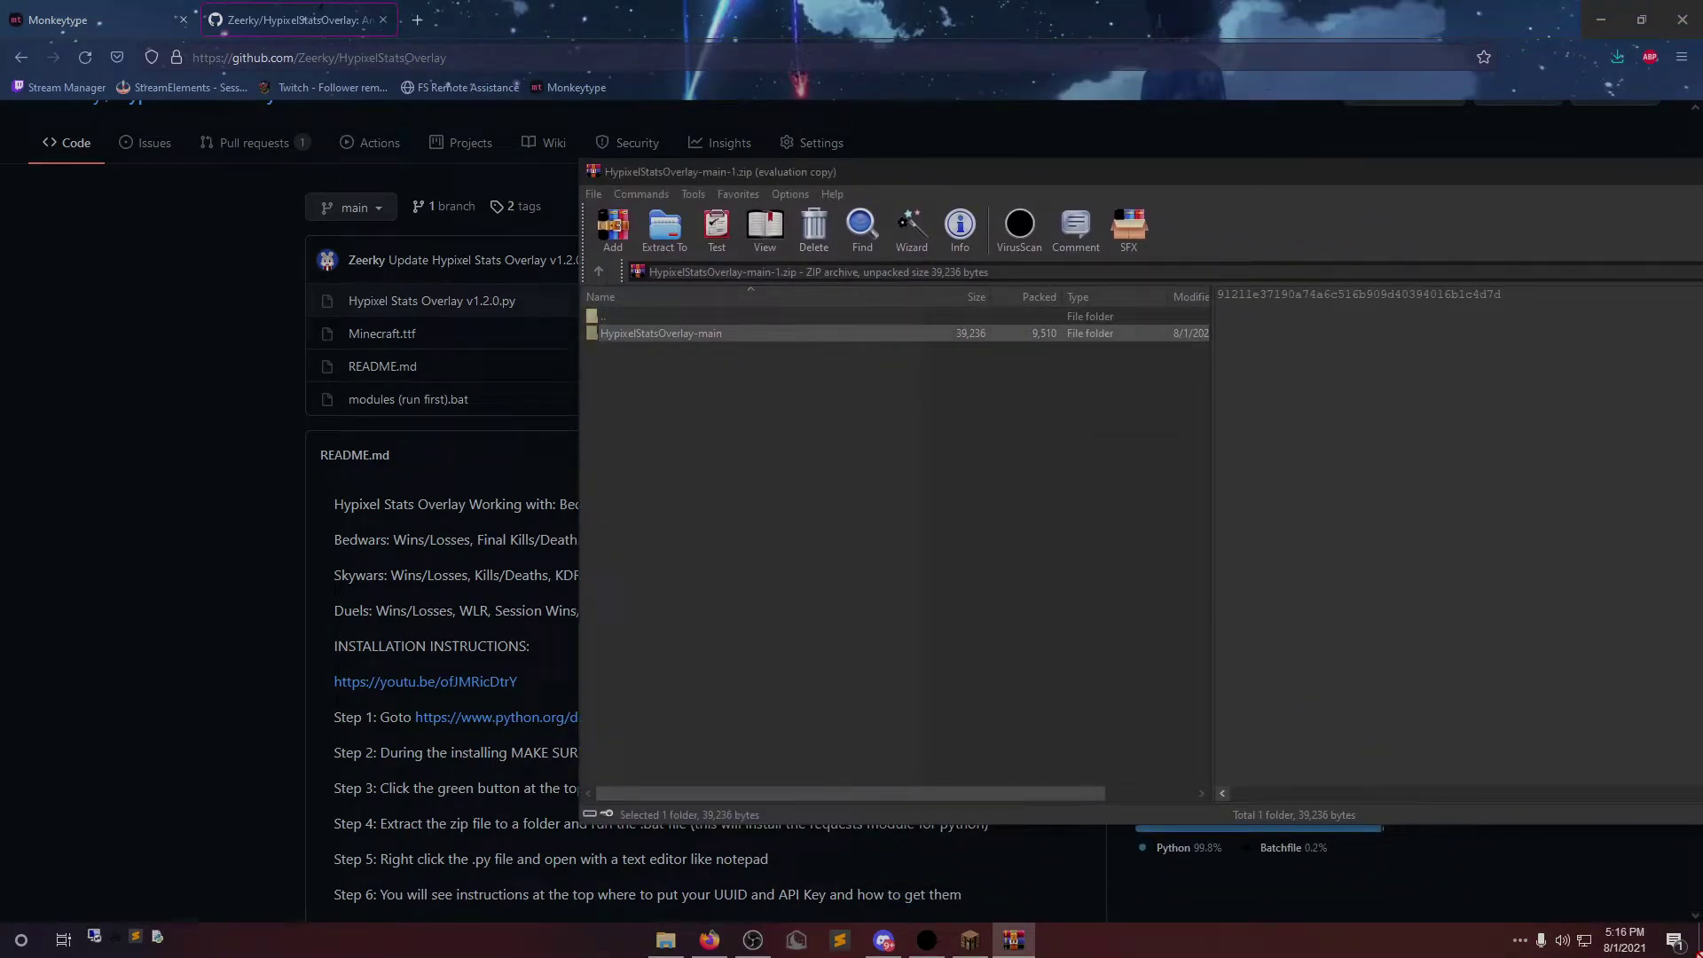
{"action": "left_click_drag", "start_coordinate": [1700, 955], "coordinate": [825, 364]}
Open HypixelStatsOverlay-main and inspect modules (run first).bat in Notepad
{"action": "double_click", "coordinate": [855, 324]}
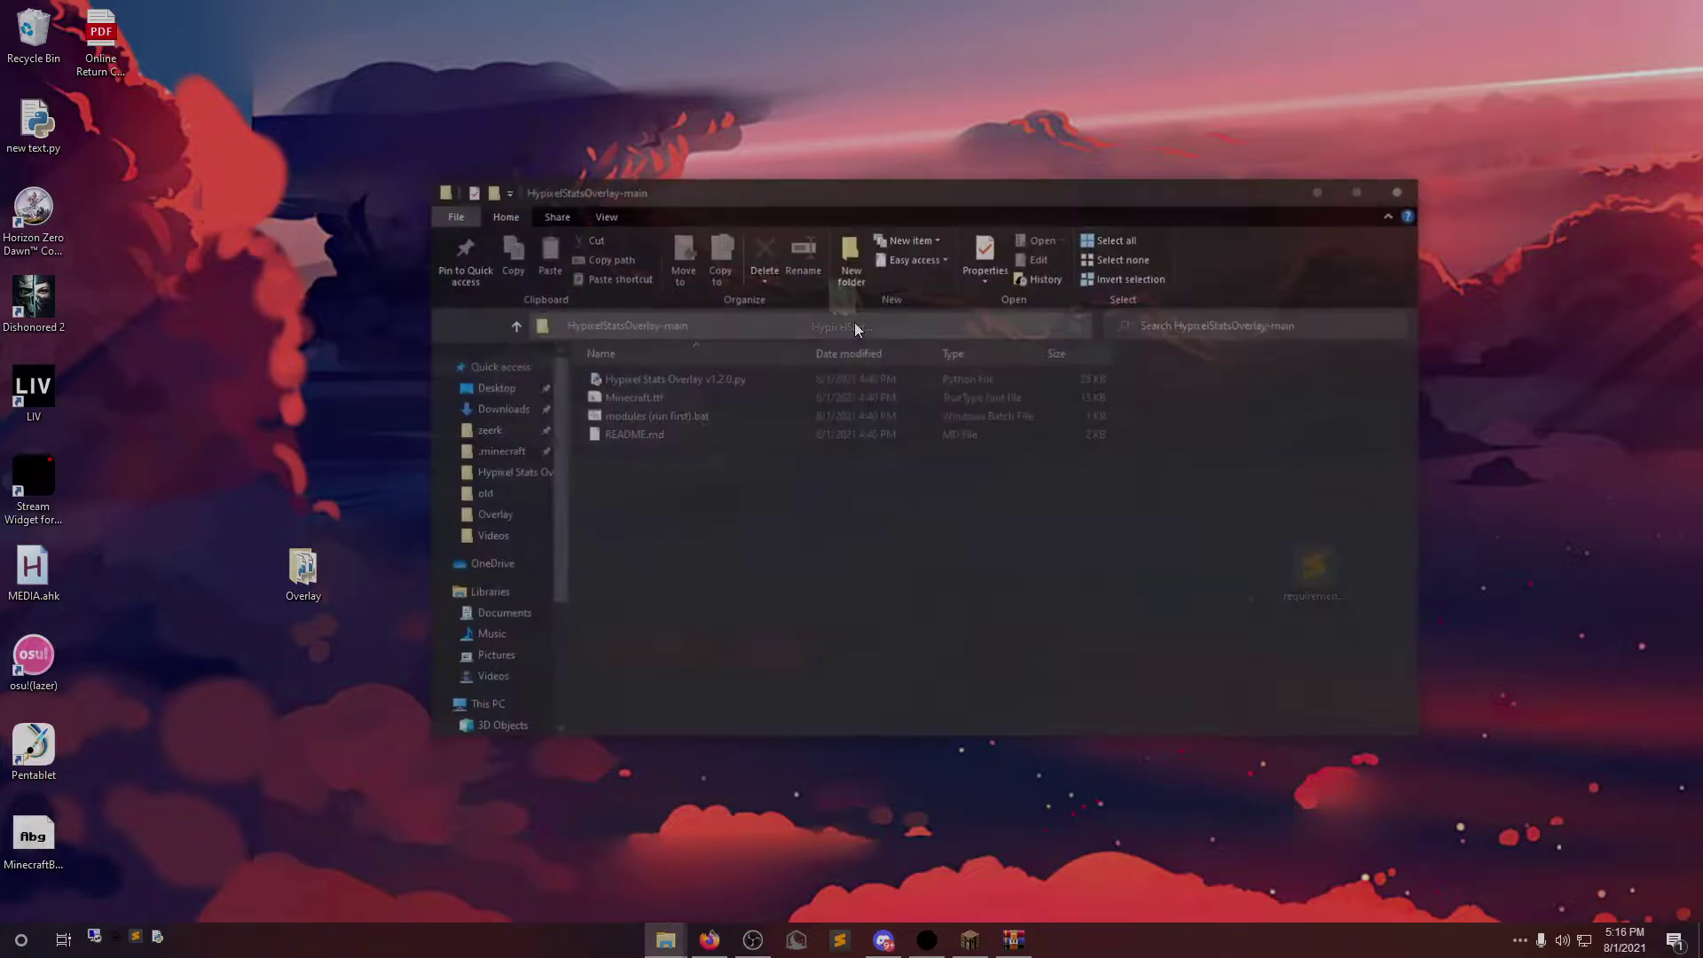
{"action": "left_click_drag", "start_coordinate": [786, 503], "coordinate": [770, 353]}
{"action": "right_click", "coordinate": [689, 419]}
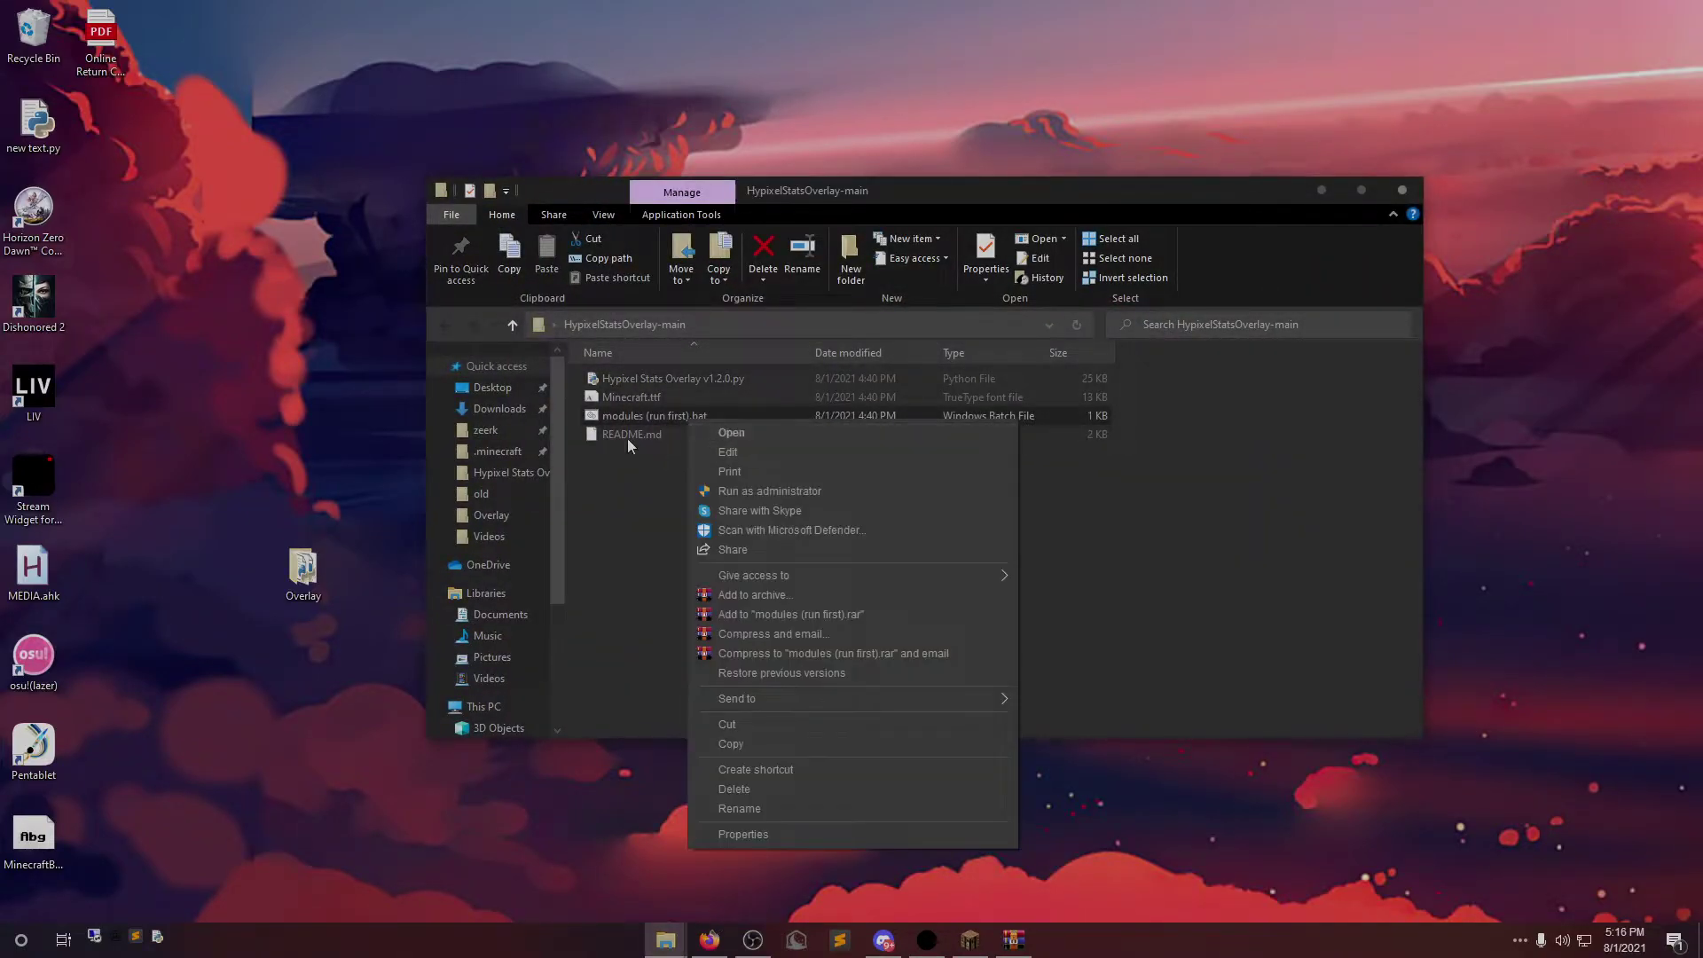
{"action": "left_click", "coordinate": [732, 454]}
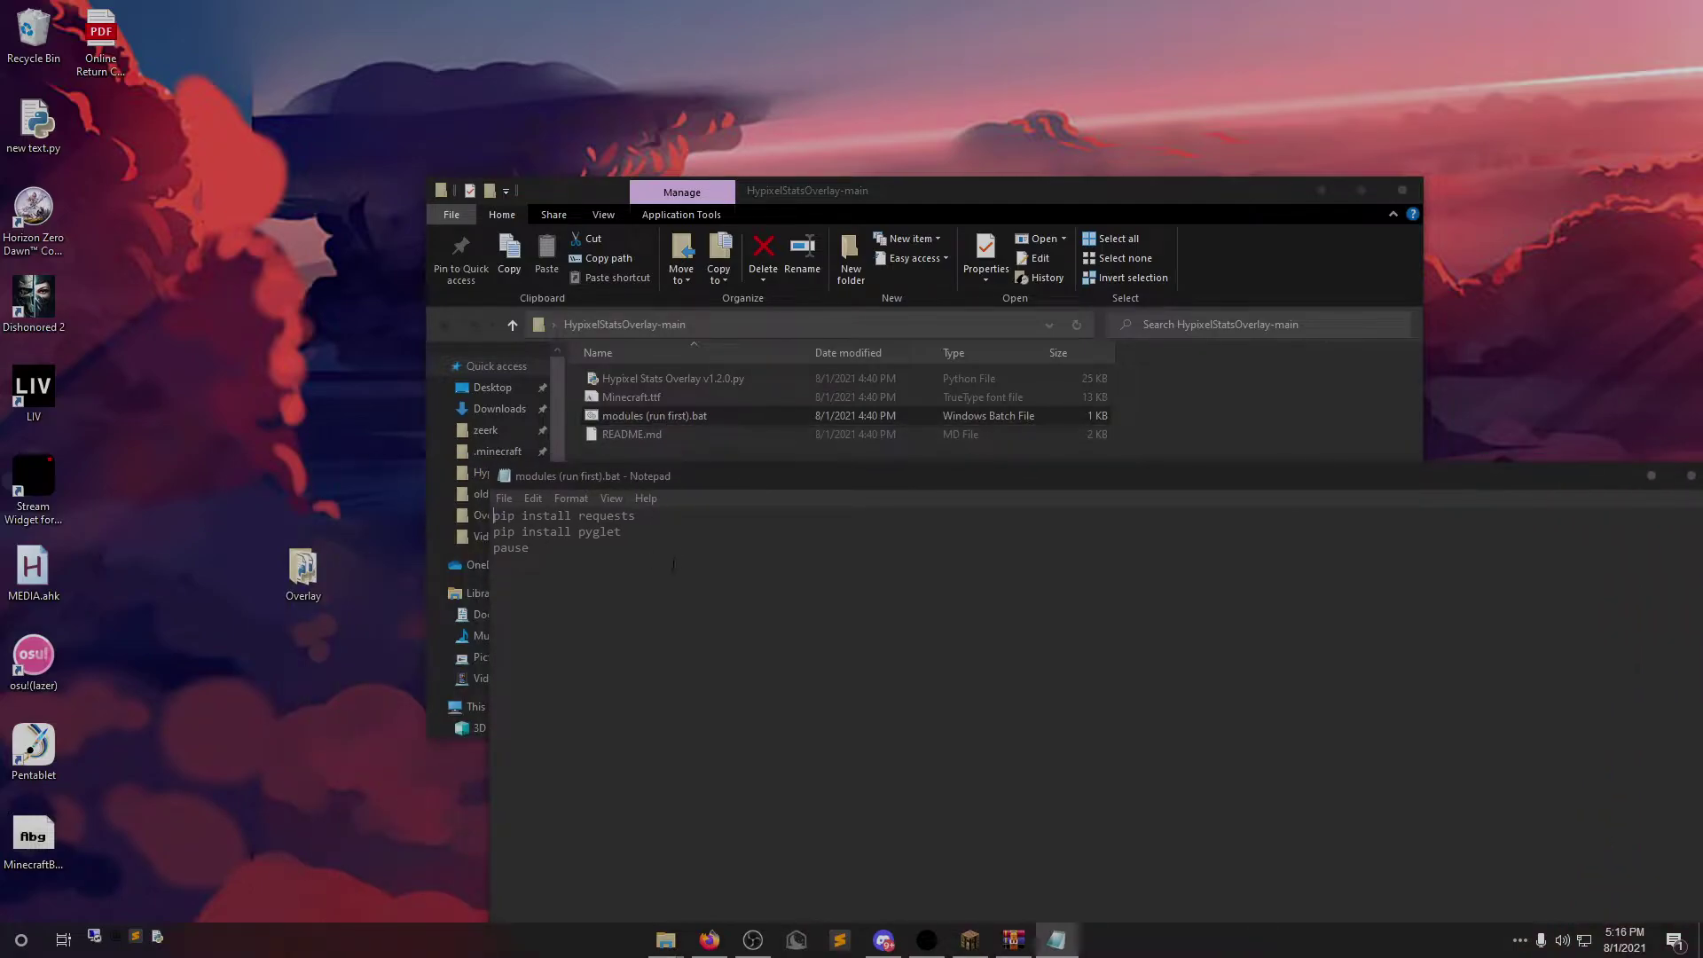
{"action": "mouse_move", "coordinate": [577, 515]}
{"action": "left_mouse_down"}
{"action": "mouse_move", "coordinate": [668, 518]}
{"action": "mouse_move", "coordinate": [578, 531]}
{"action": "left_mouse_up"}
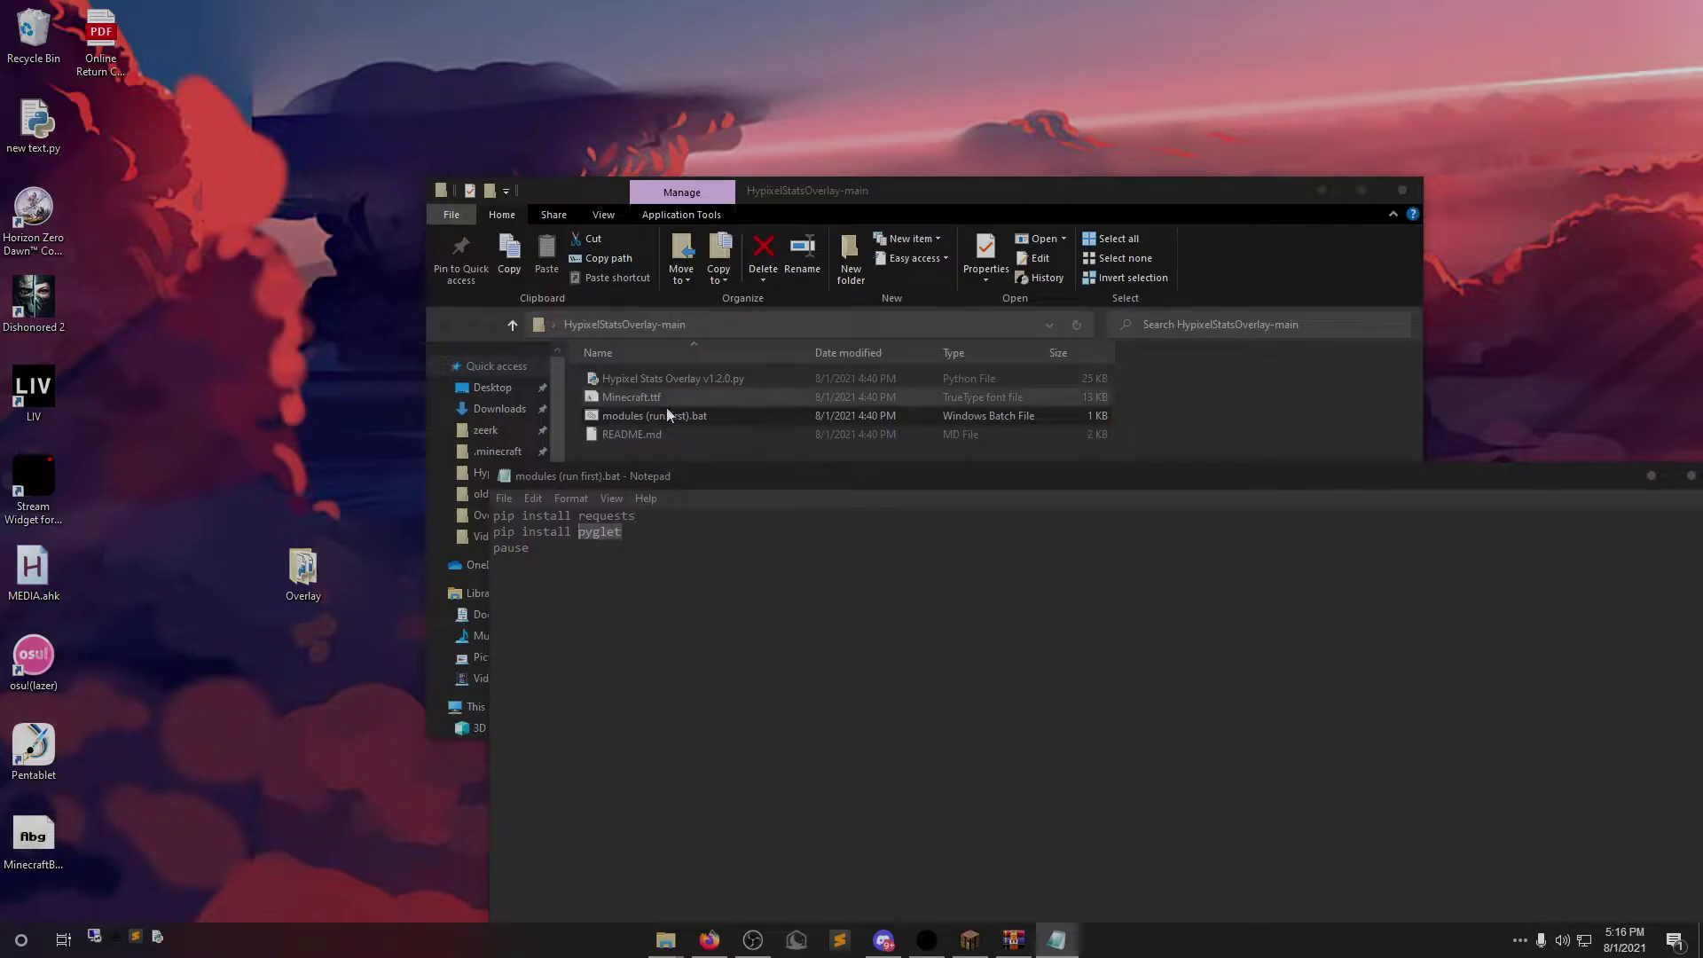
{"action": "key", "text": "alt+F4"}
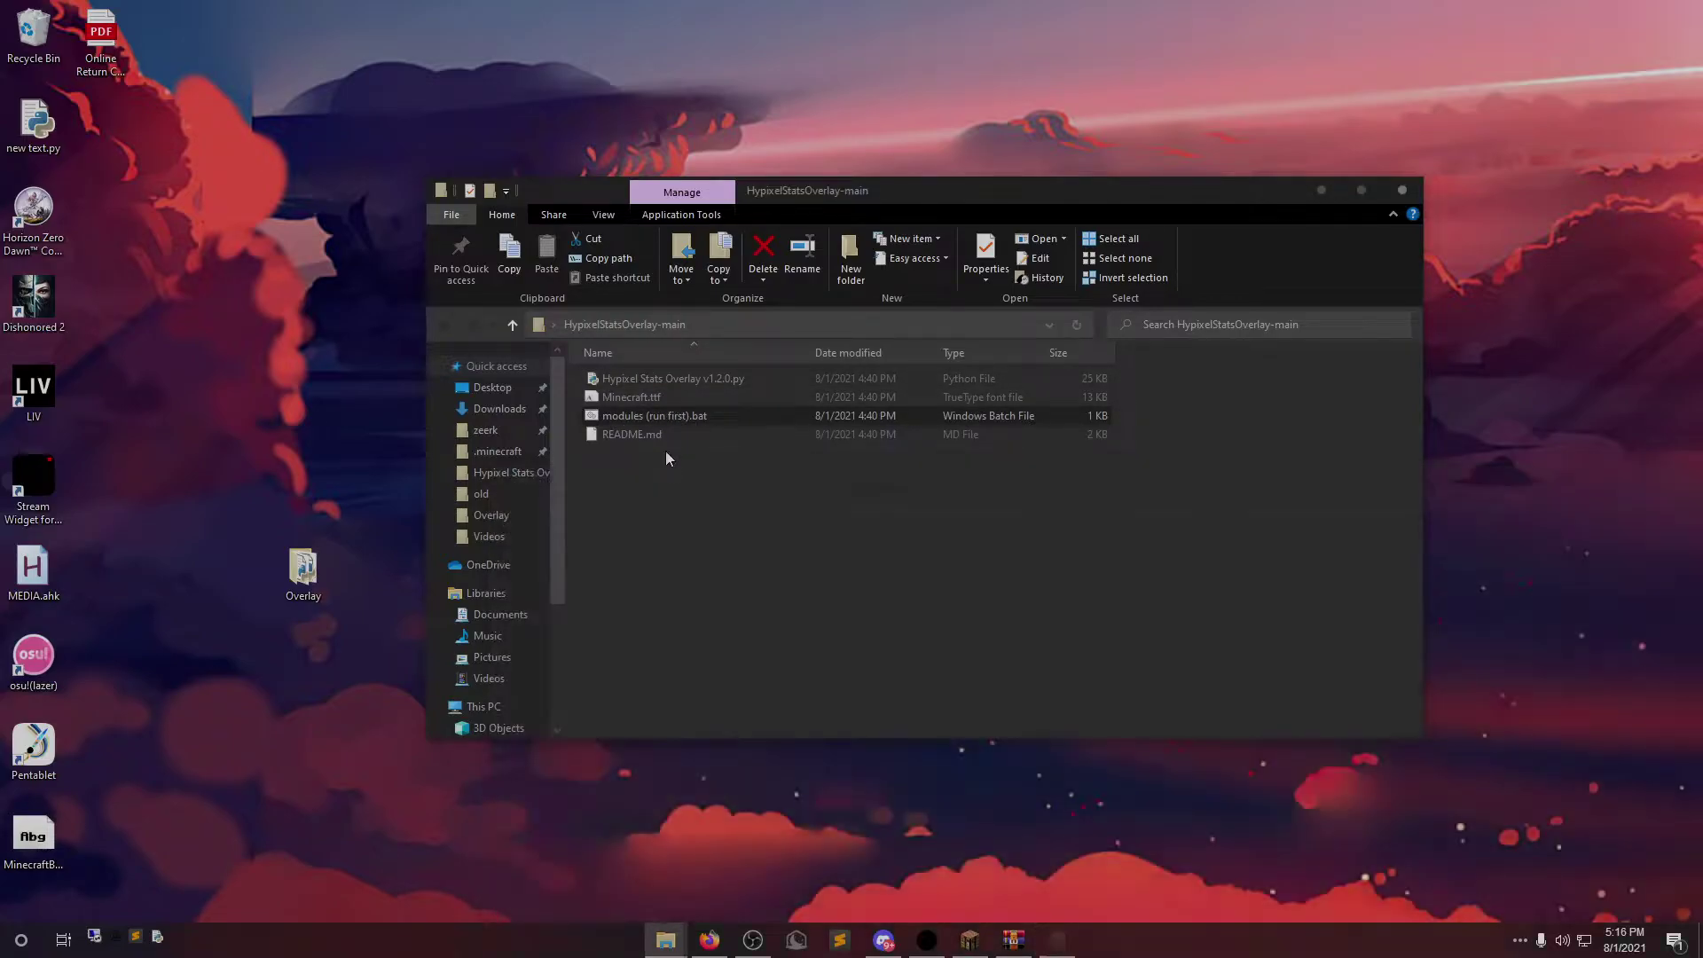
Run modules (run first).bat to pip install requests and pyglet, then close its window
{"action": "double_click", "coordinate": [676, 414]}
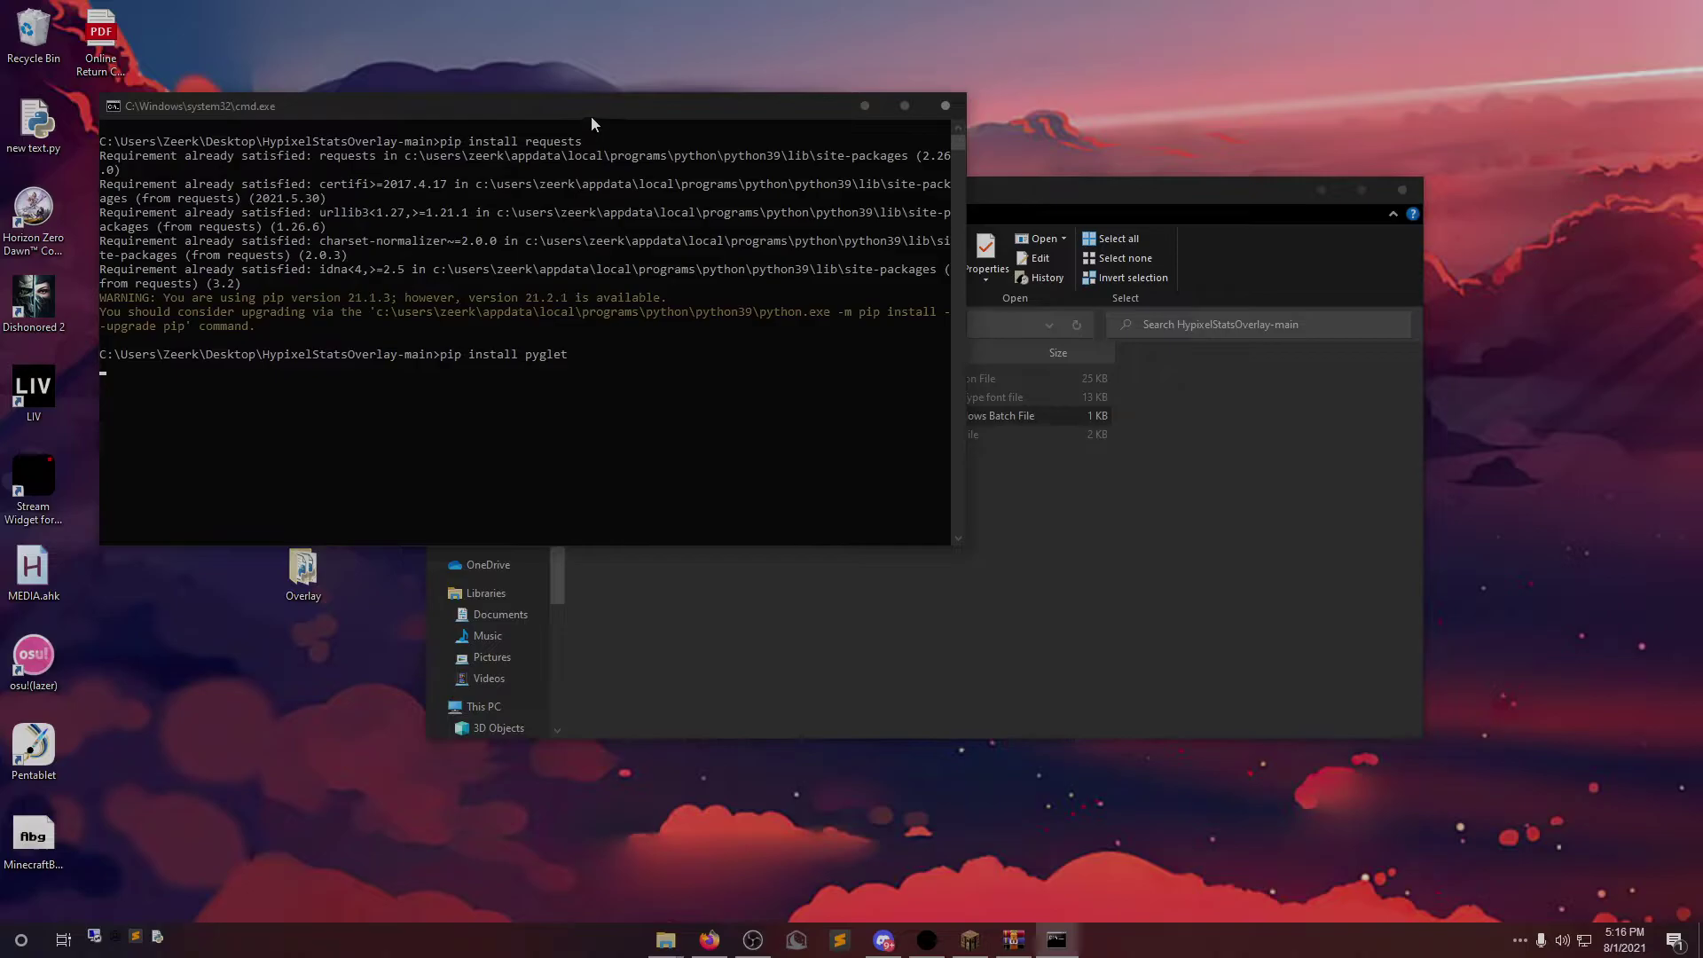
{"action": "left_click_drag", "start_coordinate": [592, 113], "coordinate": [855, 113]}
{"action": "key", "text": "space"}
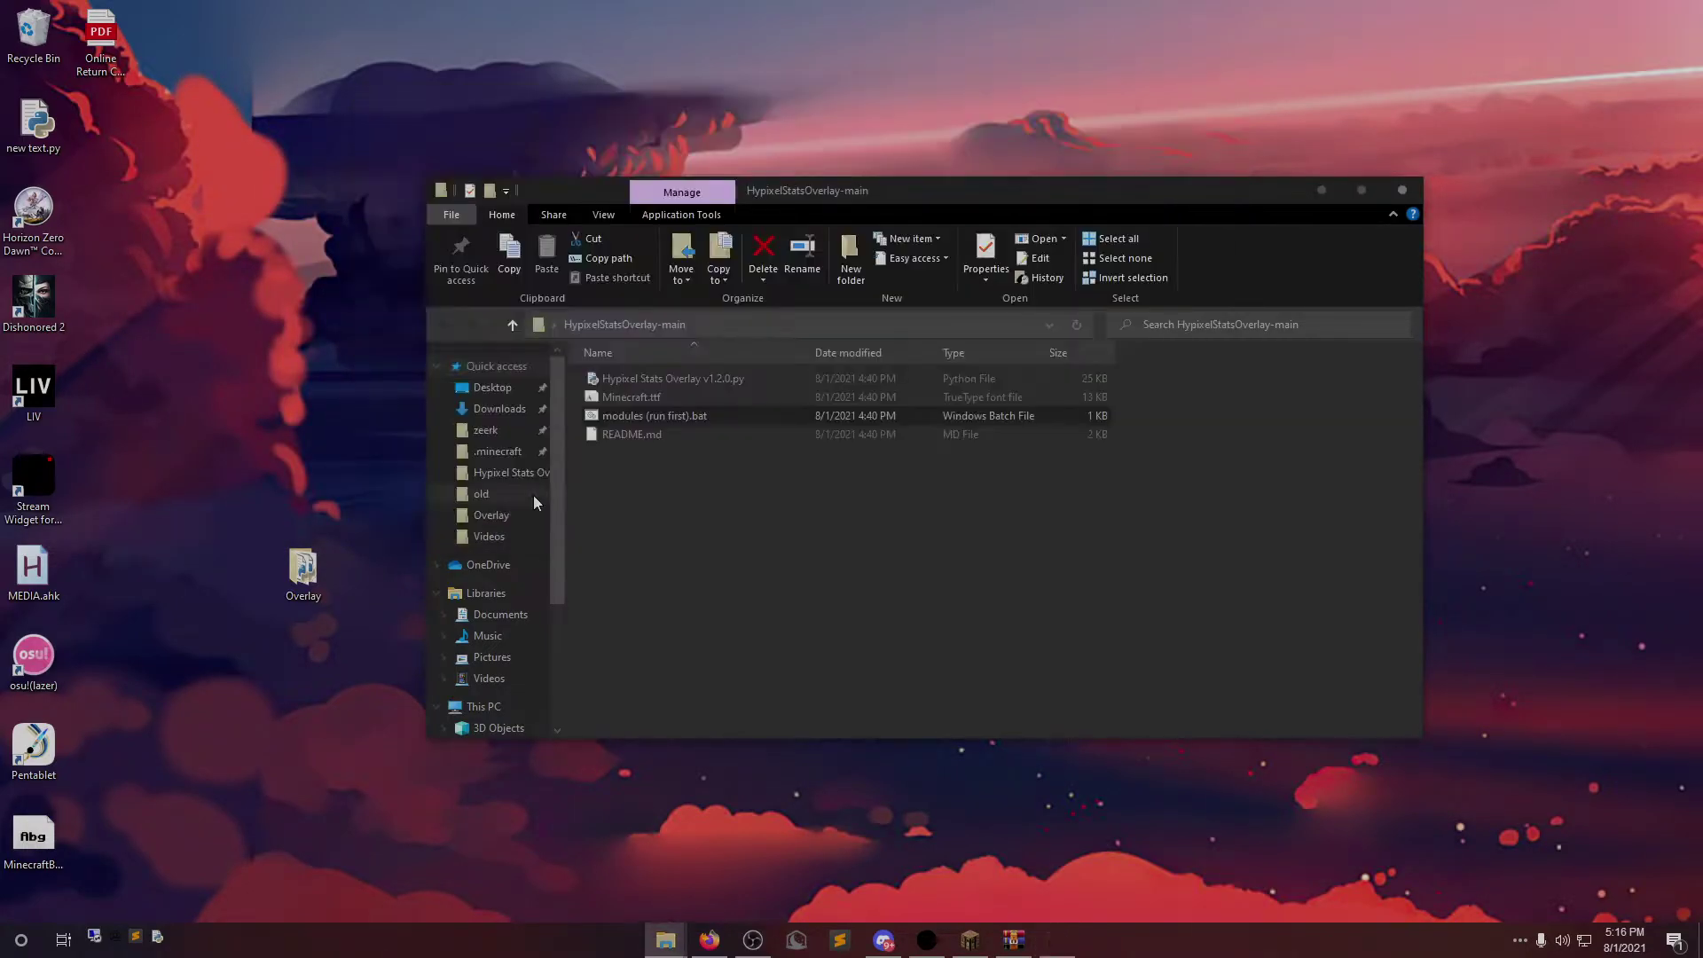
{"action": "left_click", "coordinate": [735, 504]}
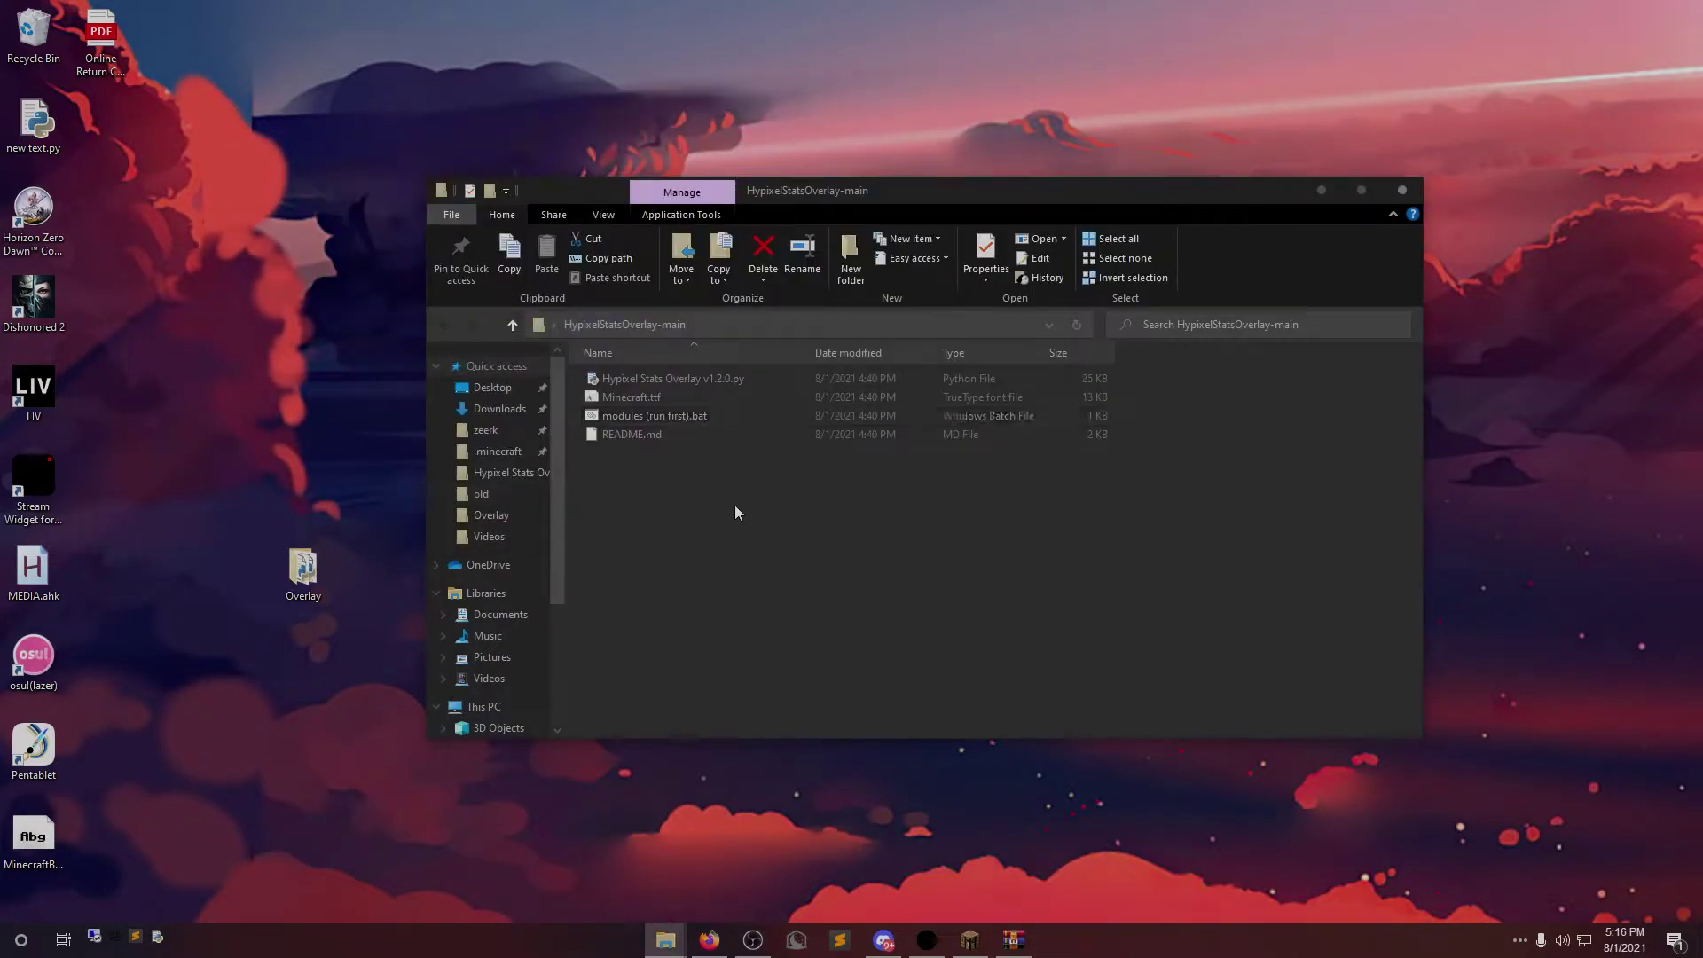
Install the MinecraftCHMC font over the existing copy, then choose another app for the .py script
{"action": "double_click", "coordinate": [633, 398]}
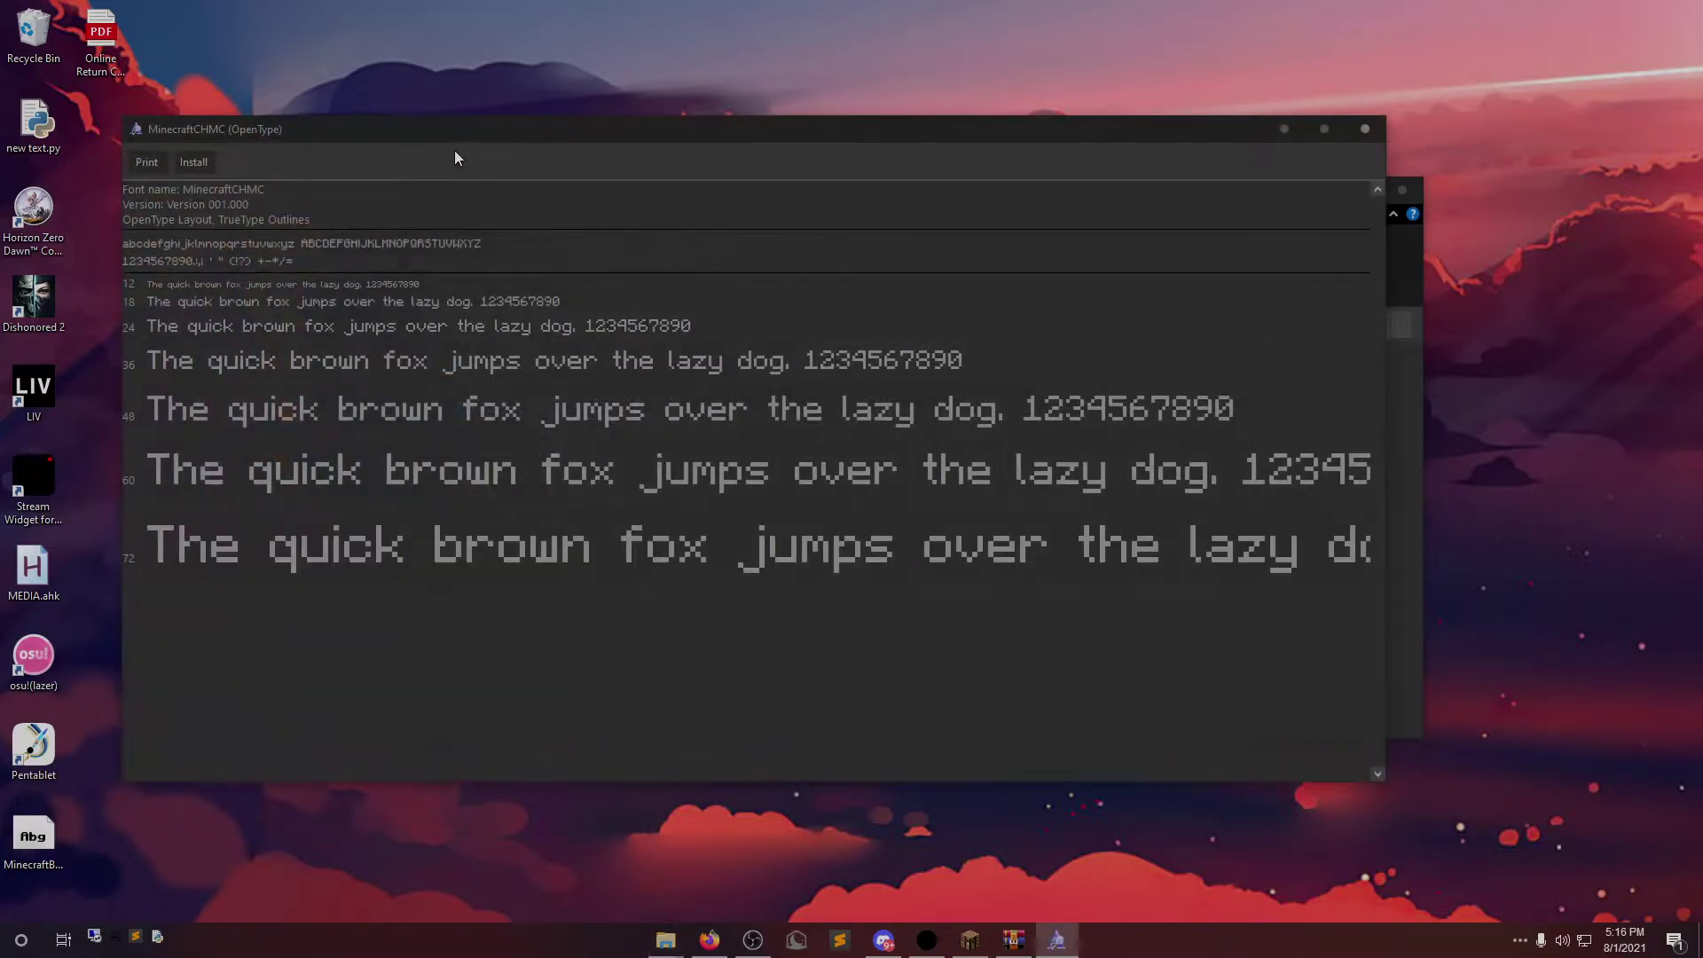
{"action": "left_click_drag", "start_coordinate": [454, 158], "coordinate": [891, 384]}
{"action": "left_click", "coordinate": [635, 390]}
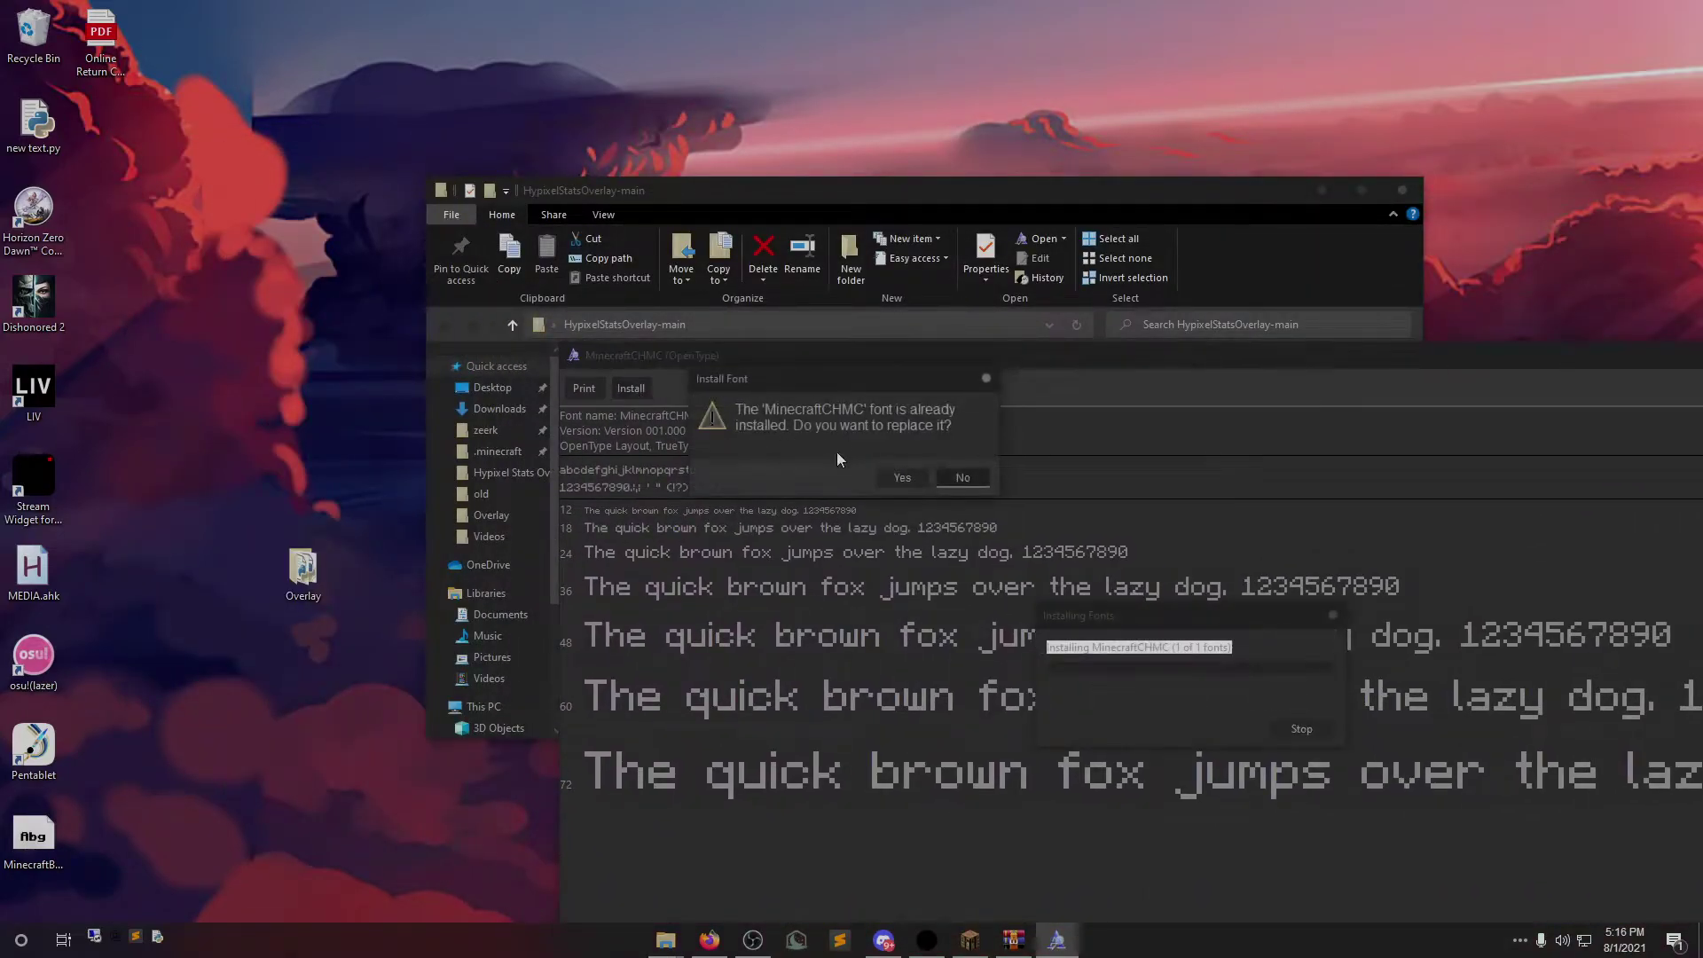
{"action": "left_click", "coordinate": [909, 479]}
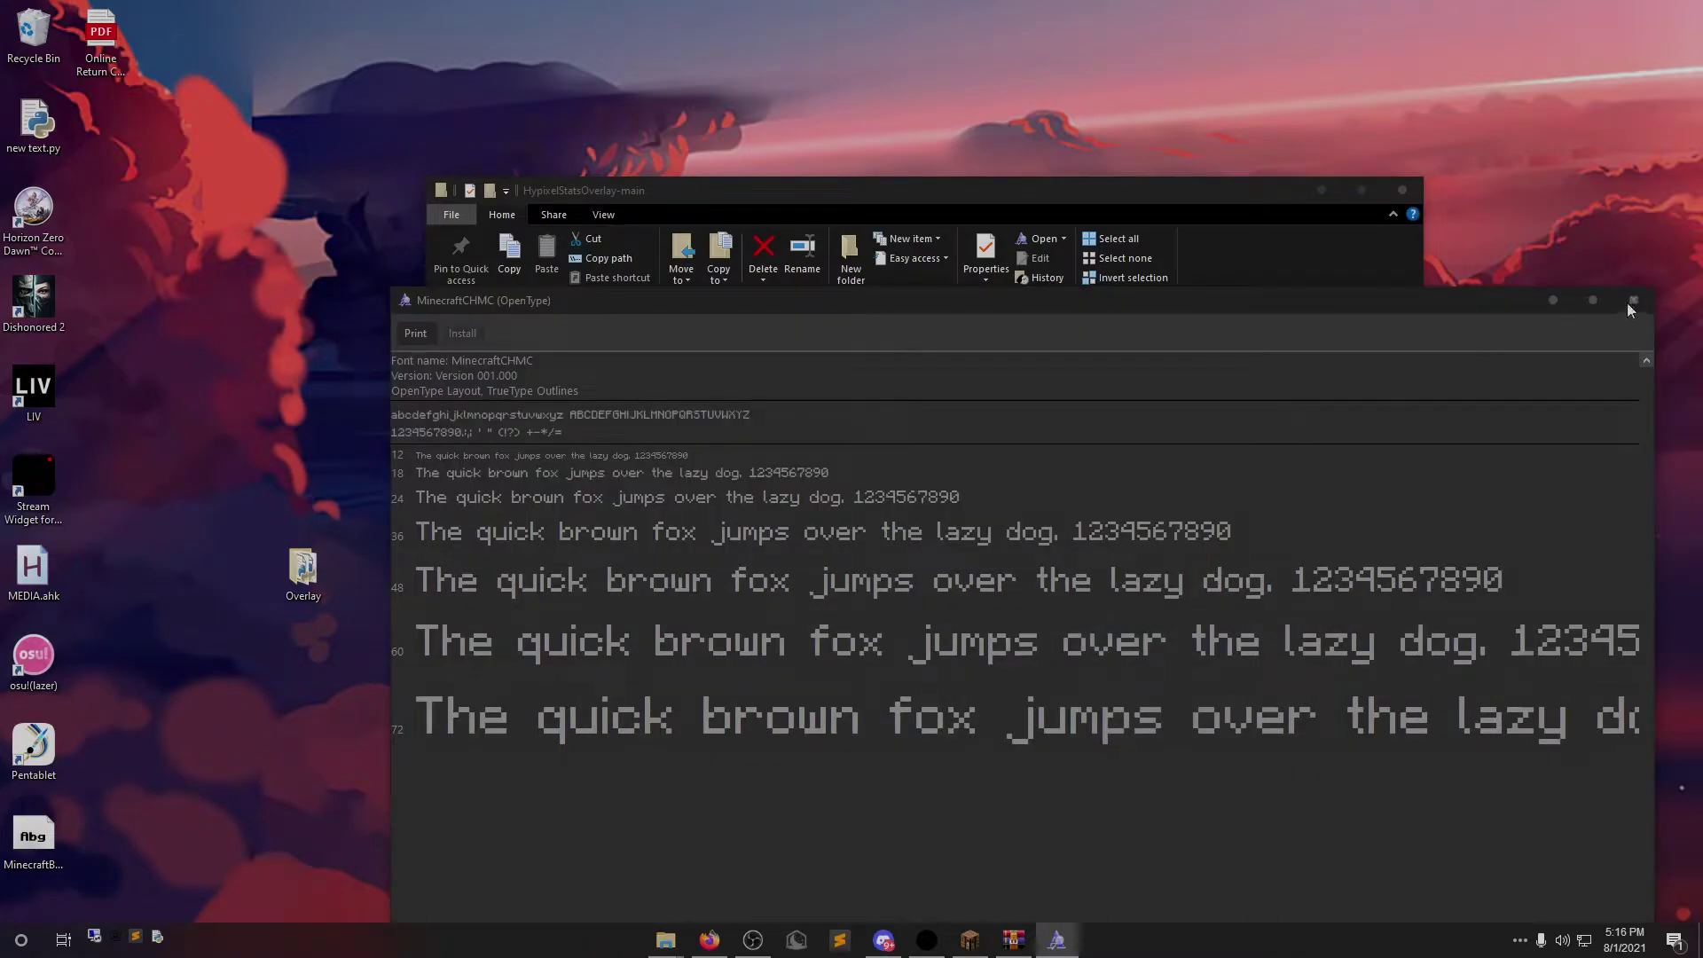
{"action": "left_click", "coordinate": [1630, 302]}
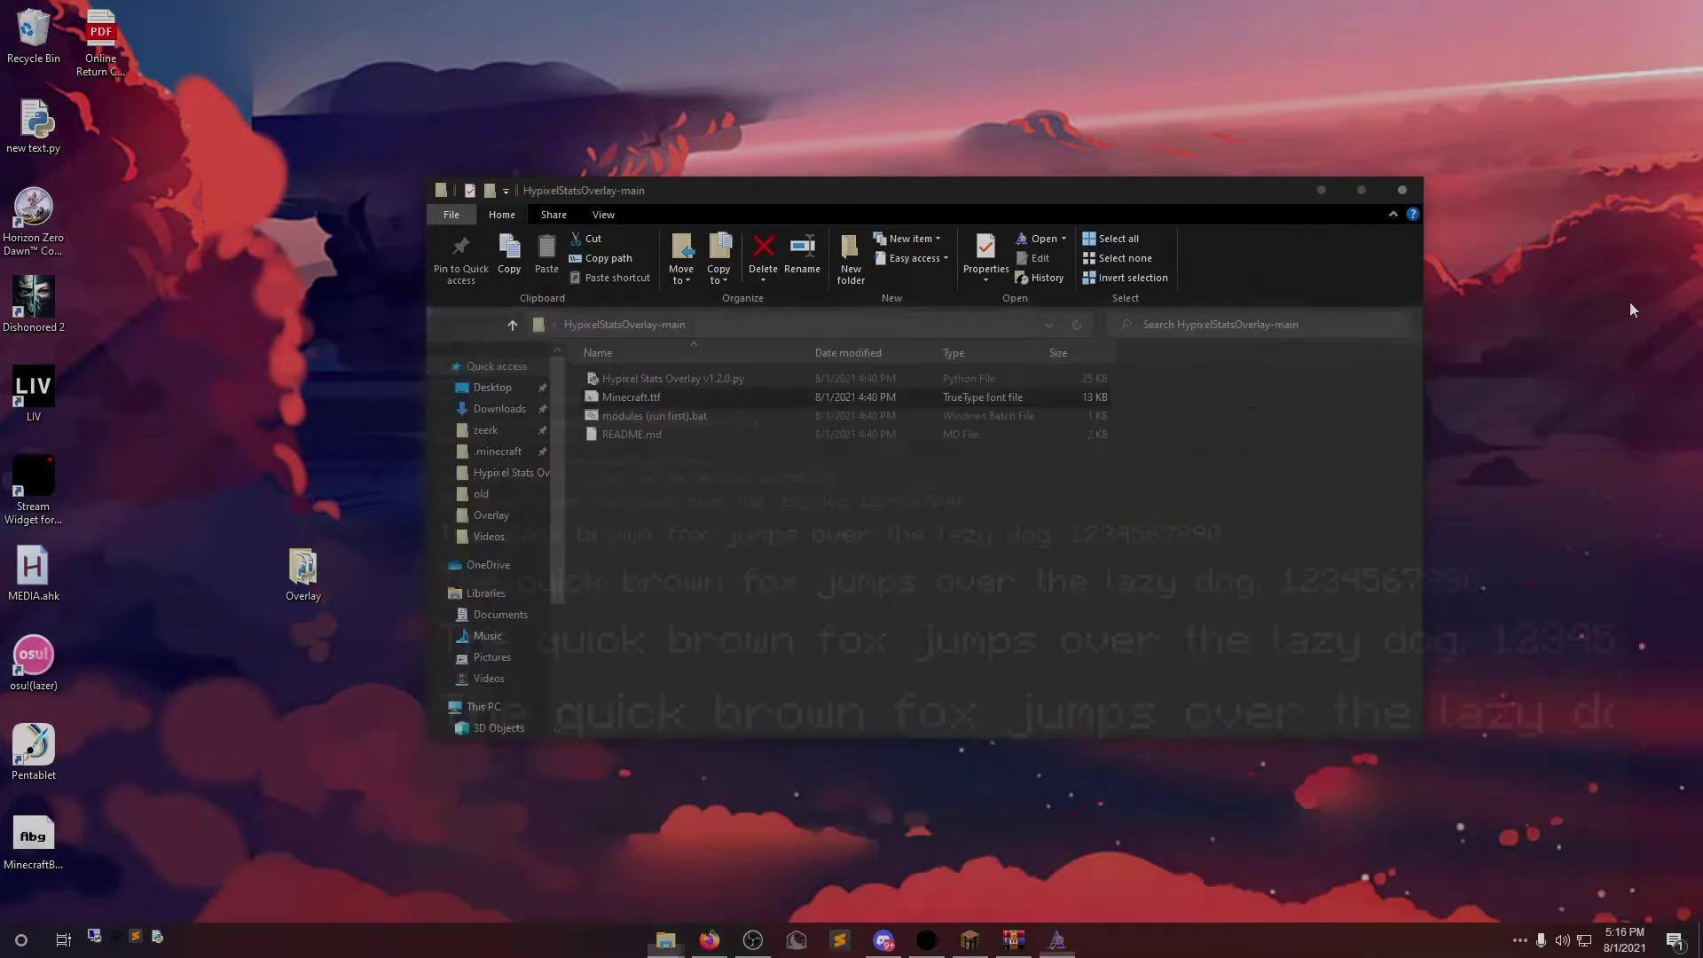
{"action": "right_click", "coordinate": [642, 375]}
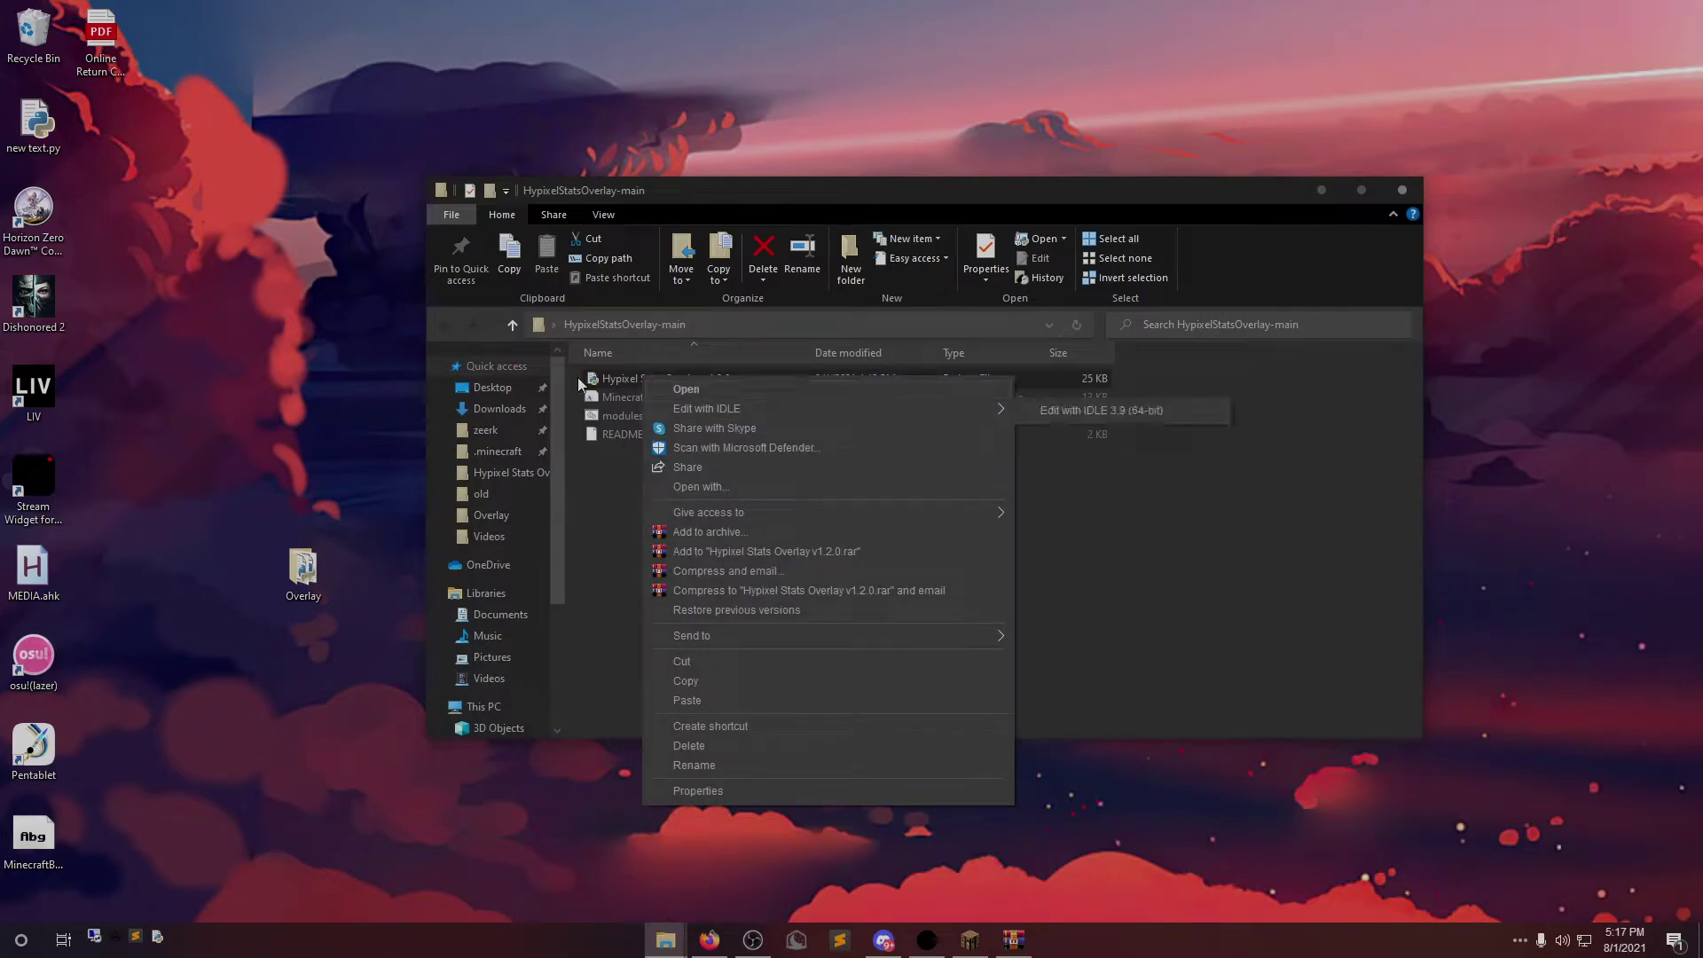
{"action": "left_click", "coordinate": [723, 487]}
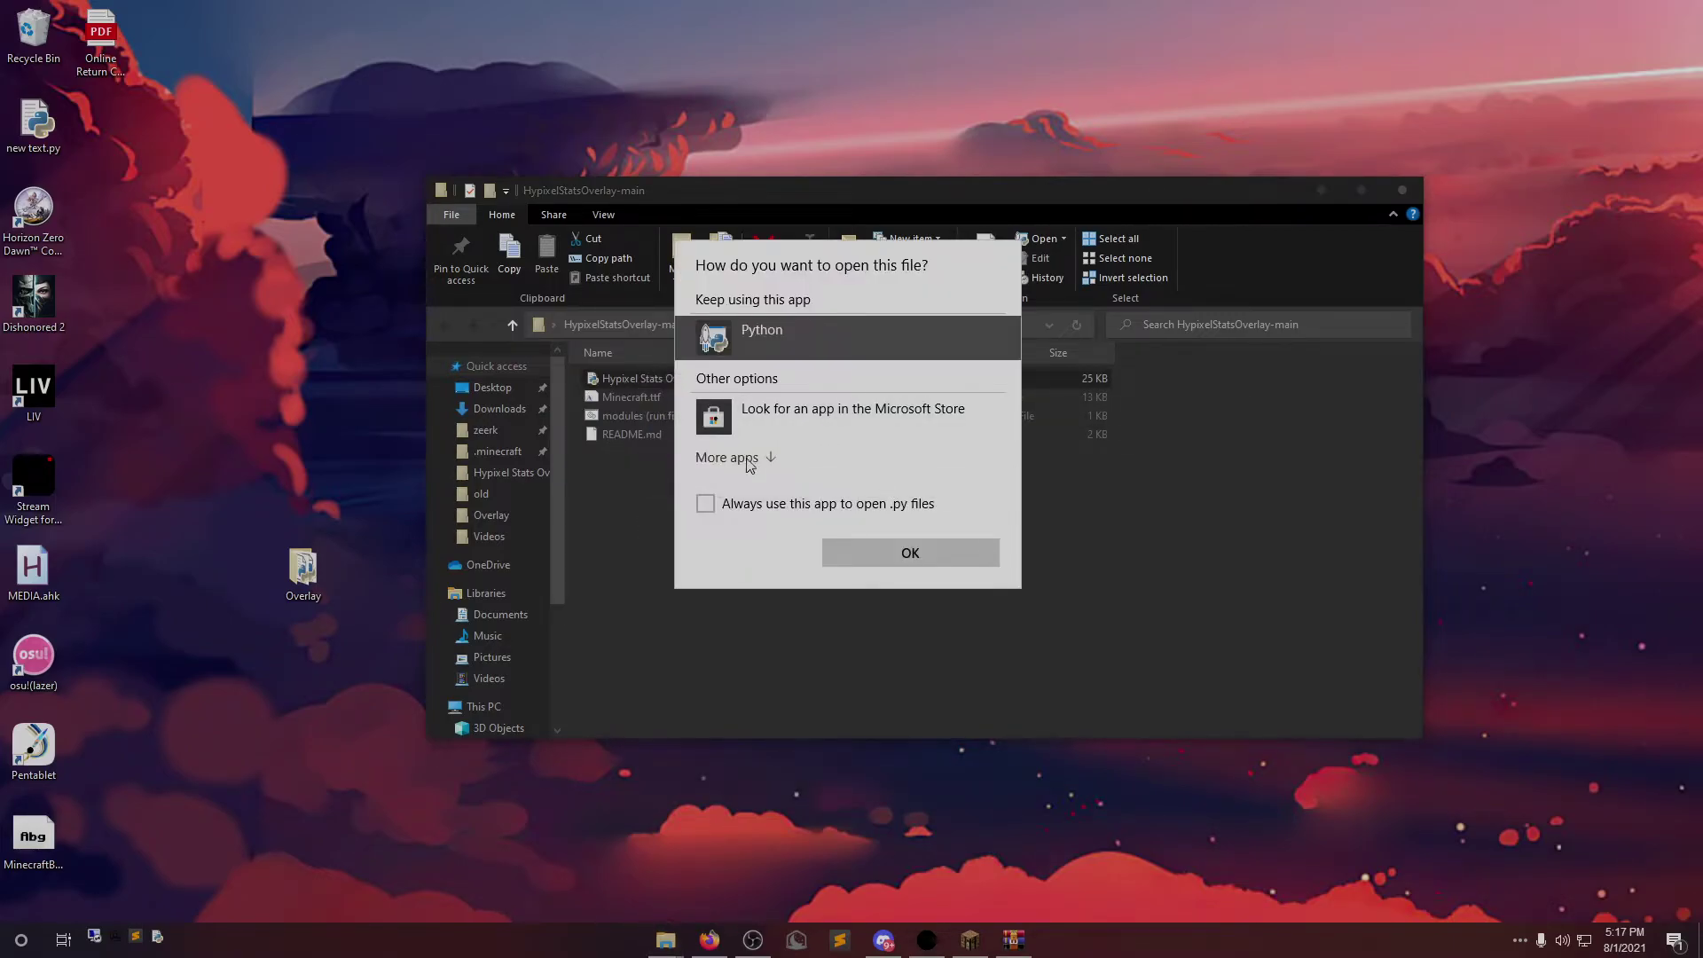
Open the overlay script in Sublime Text
{"action": "left_click", "coordinate": [750, 458]}
{"action": "scroll", "coordinate": [802, 507], "scroll_direction": "down", "scroll_amount": 3}
{"action": "left_click", "coordinate": [802, 505]}
{"action": "left_click", "coordinate": [914, 666]}
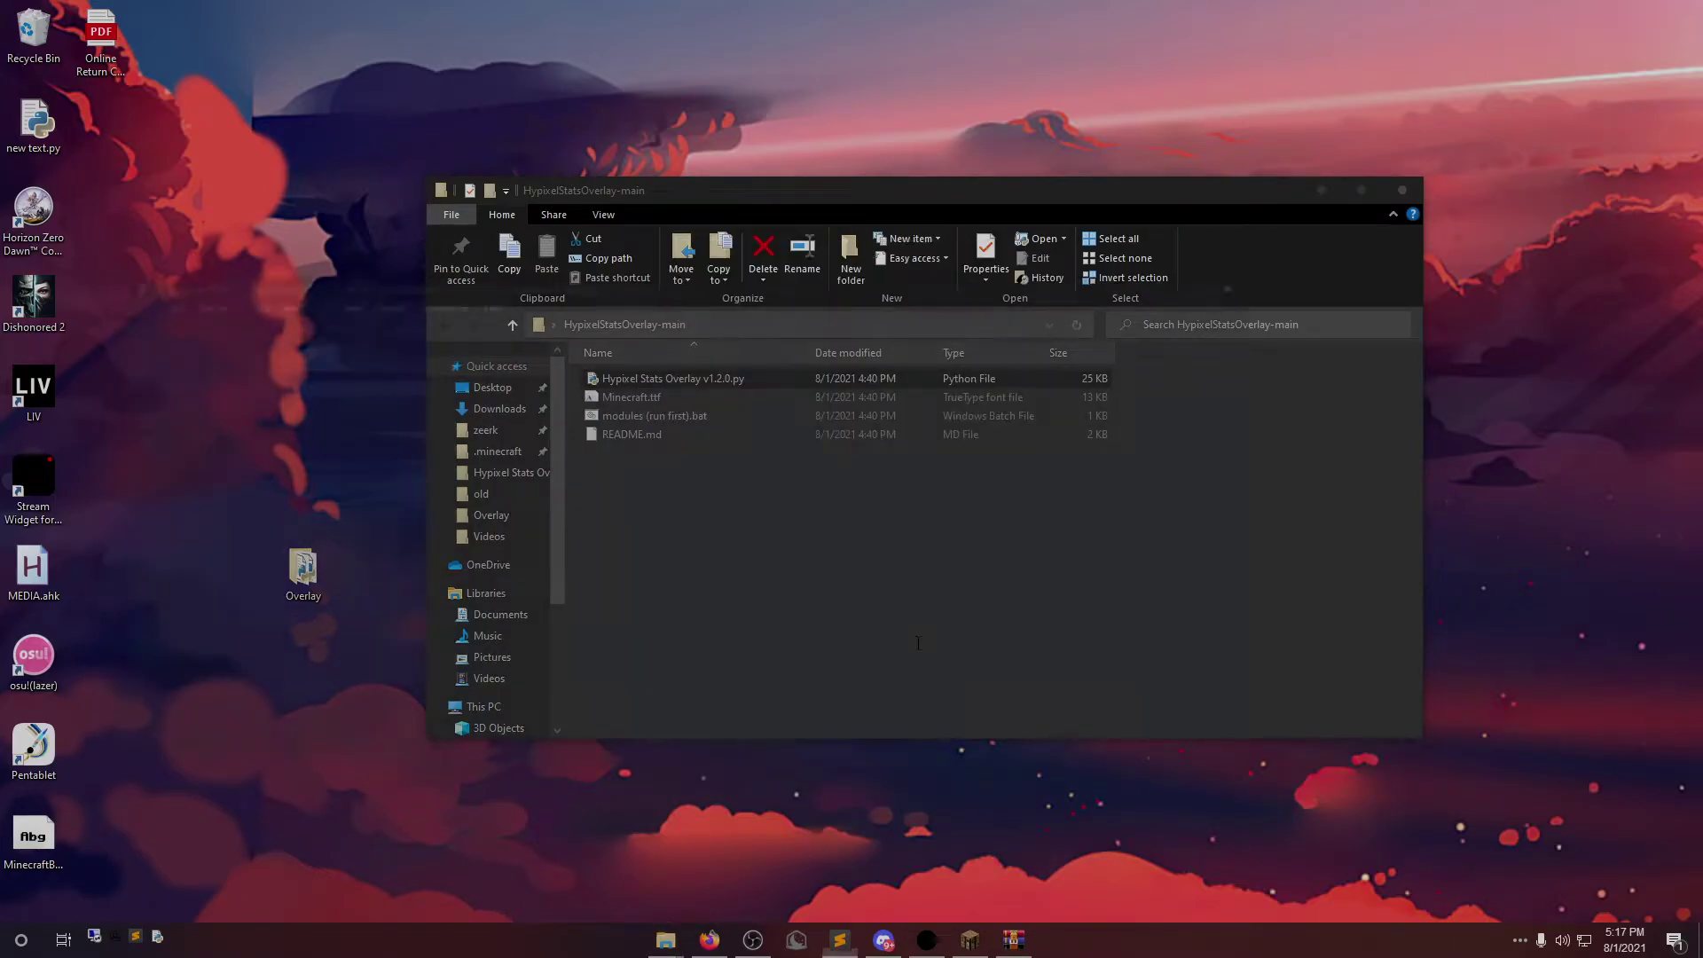
Maximize the editor and review the uuid (line 19), API key (line 22) and text colour (line 30) lines
{"action": "double_click", "coordinate": [517, 145]}
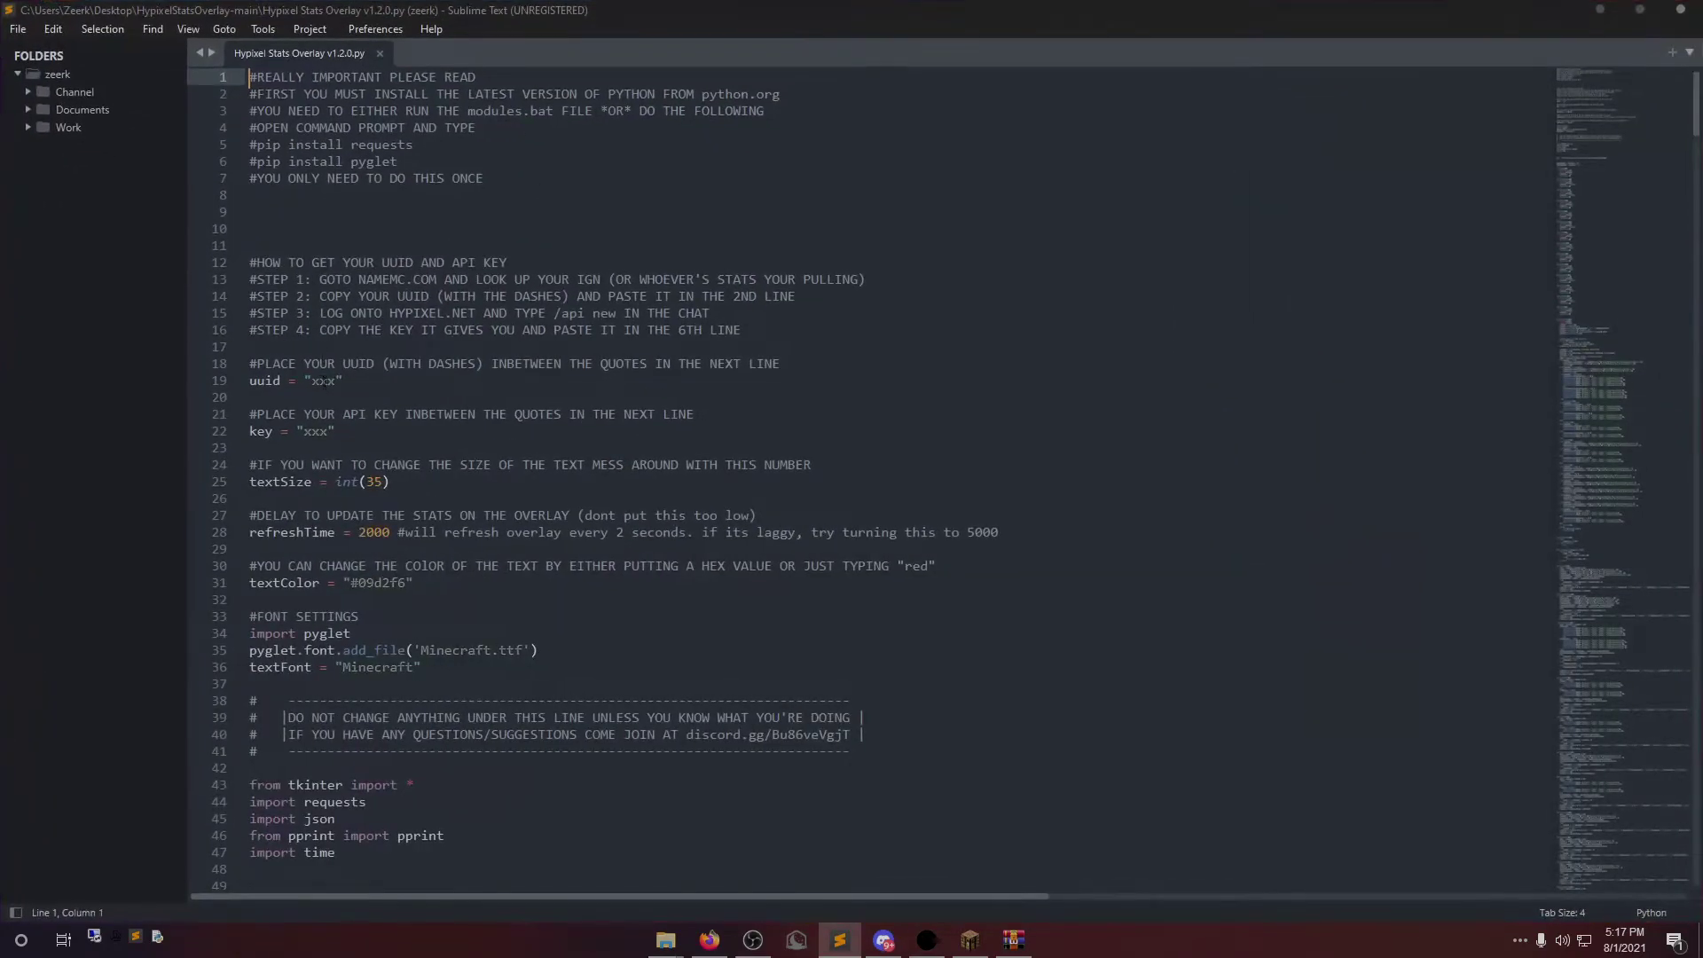
{"action": "left_click_drag", "start_coordinate": [337, 382], "coordinate": [320, 384]}
{"action": "left_click", "coordinate": [325, 433]}
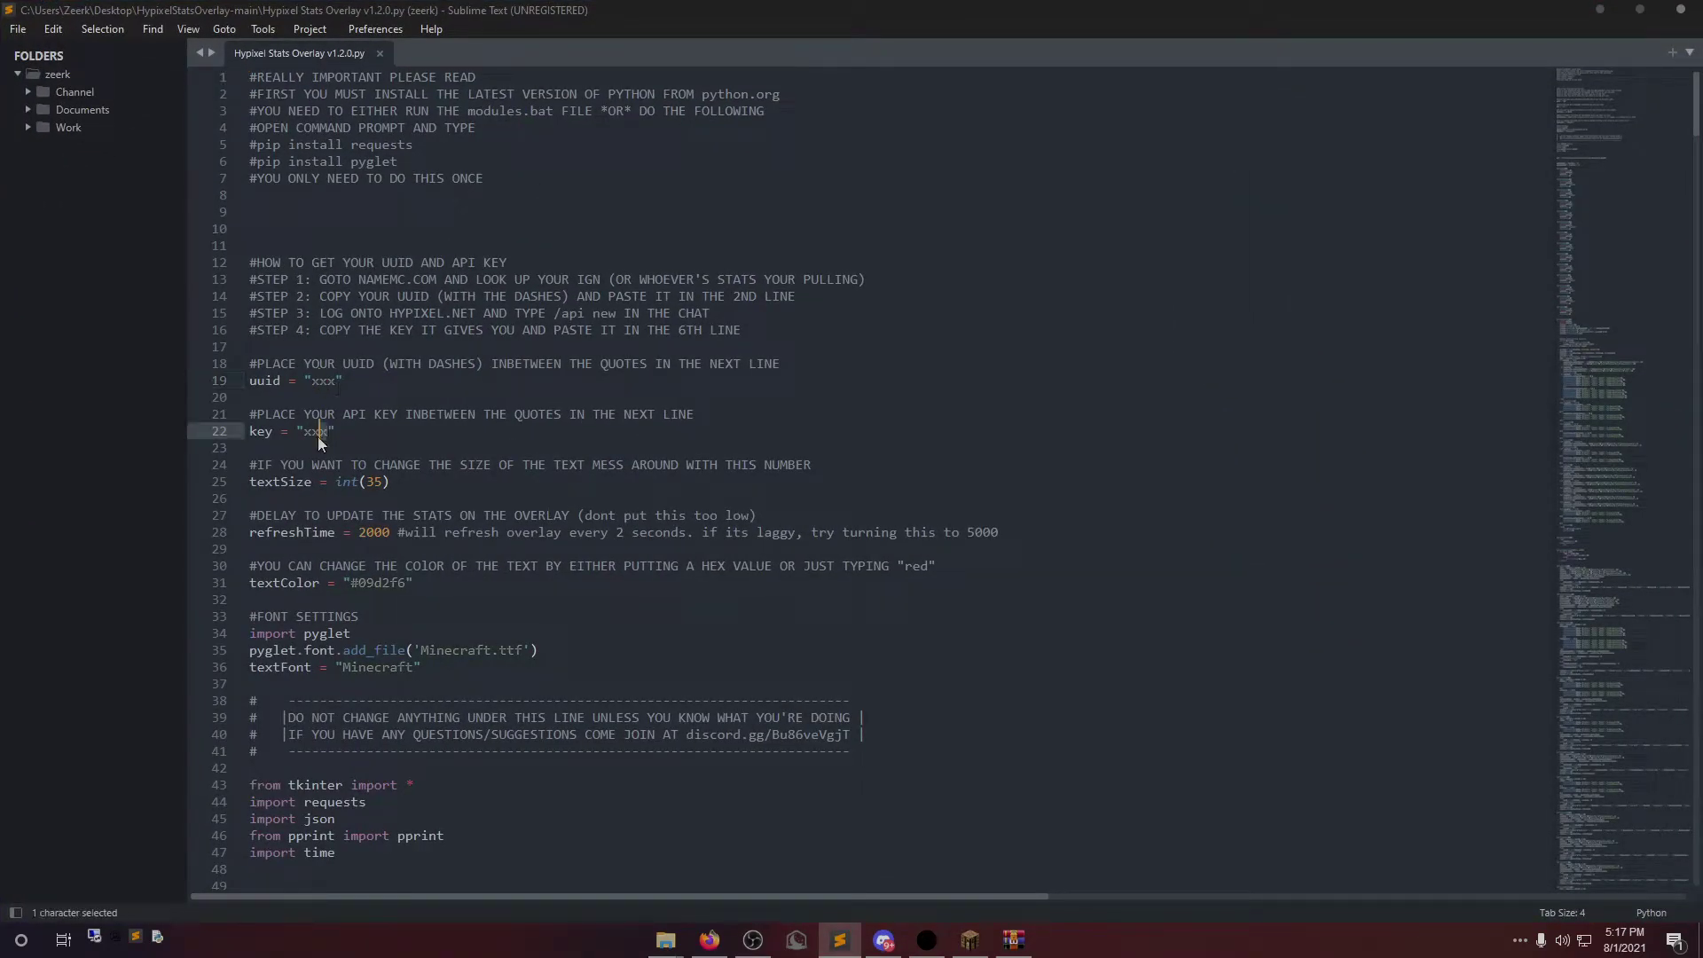
{"action": "left_click", "coordinate": [928, 566]}
{"action": "left_click", "coordinate": [709, 941]}
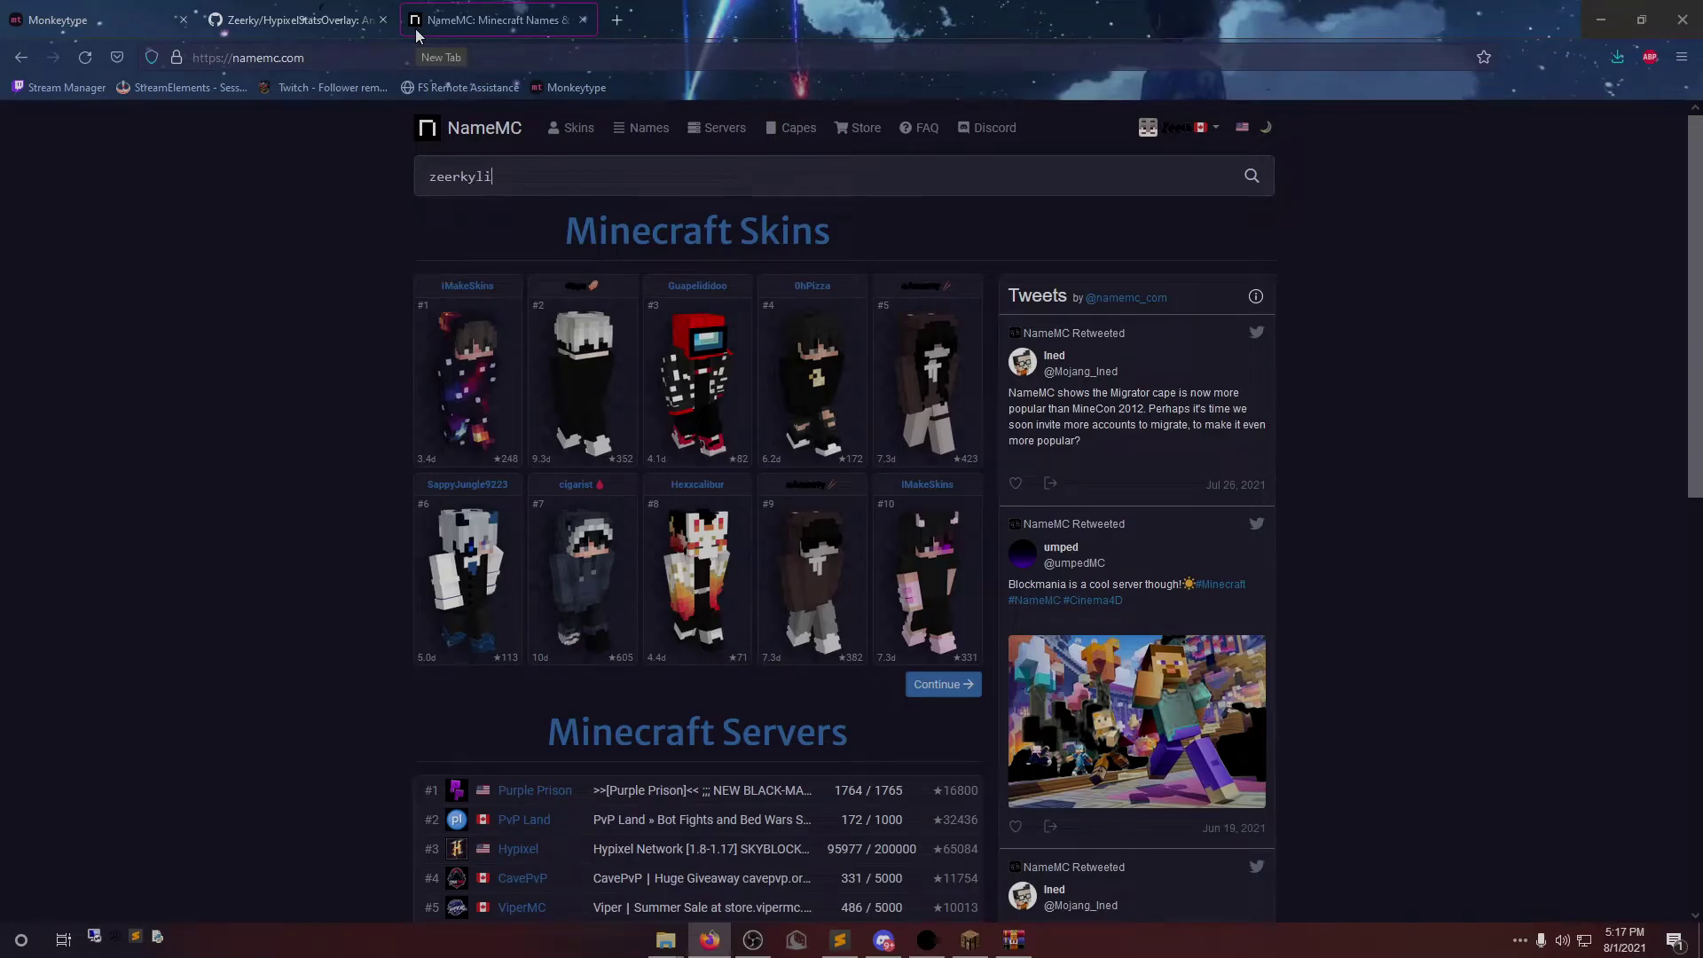
Search the player's in-game name on NameMC and copy the UUID from their profile
{"action": "type", "text": "rkyclicker"}
{"action": "key", "text": "Return"}
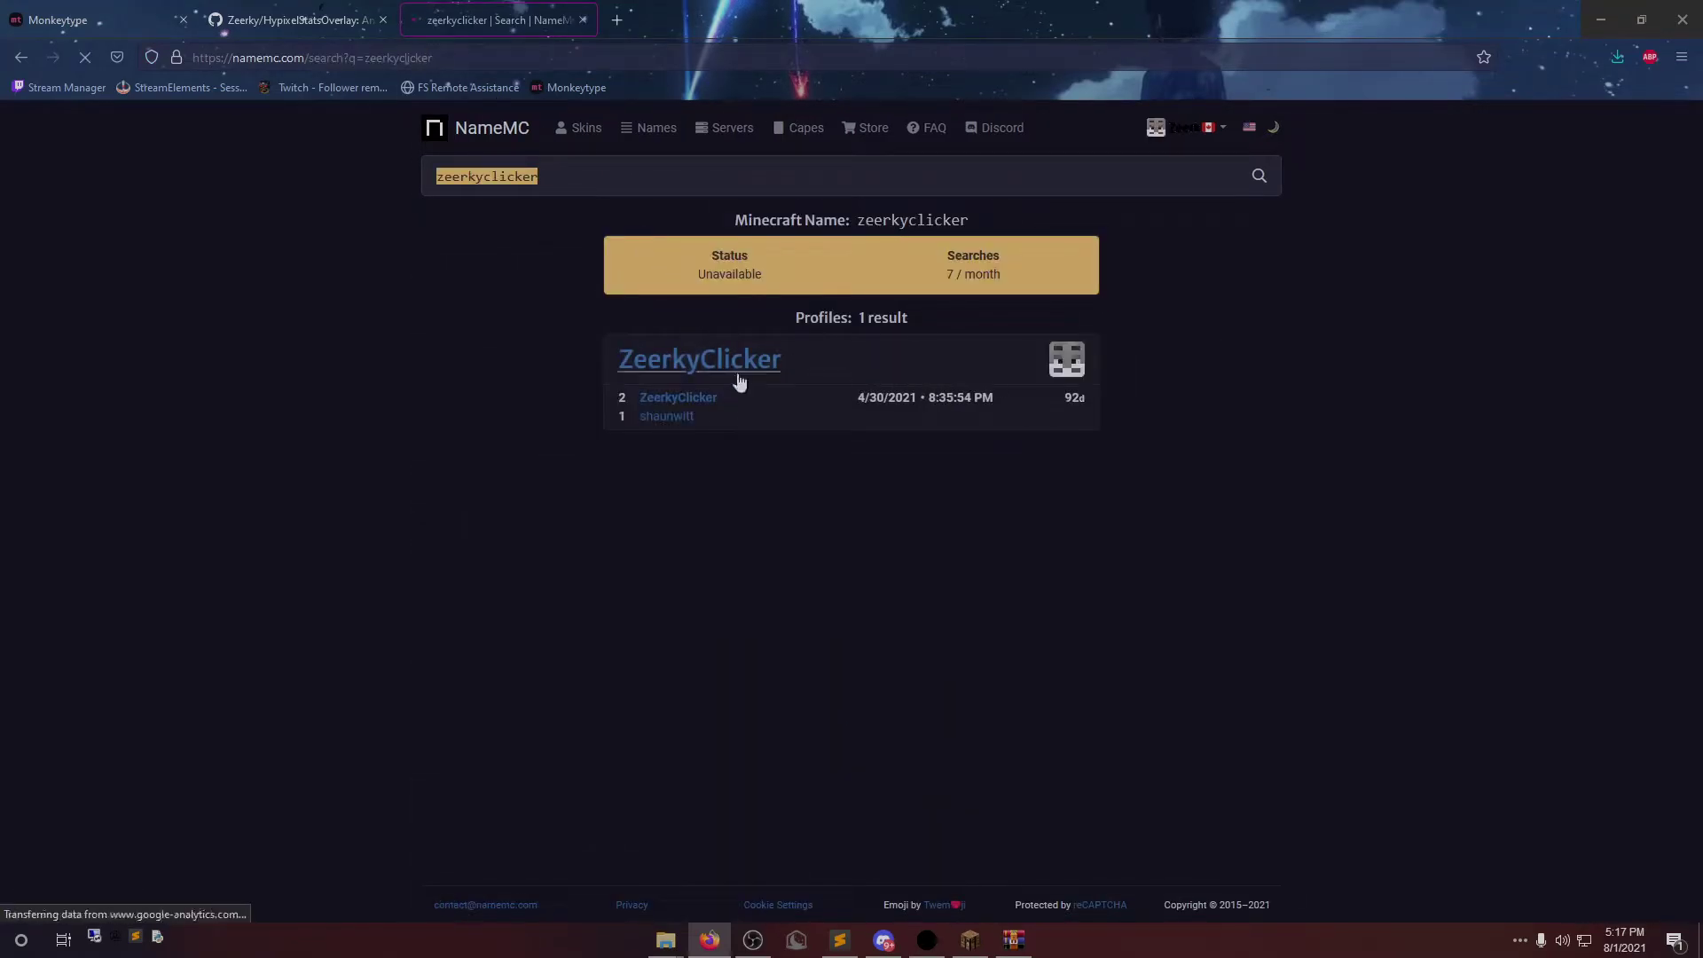
{"action": "left_click", "coordinate": [1061, 350]}
{"action": "left_click_drag", "start_coordinate": [1145, 323], "coordinate": [905, 327]}
{"action": "left_click", "coordinate": [926, 324]}
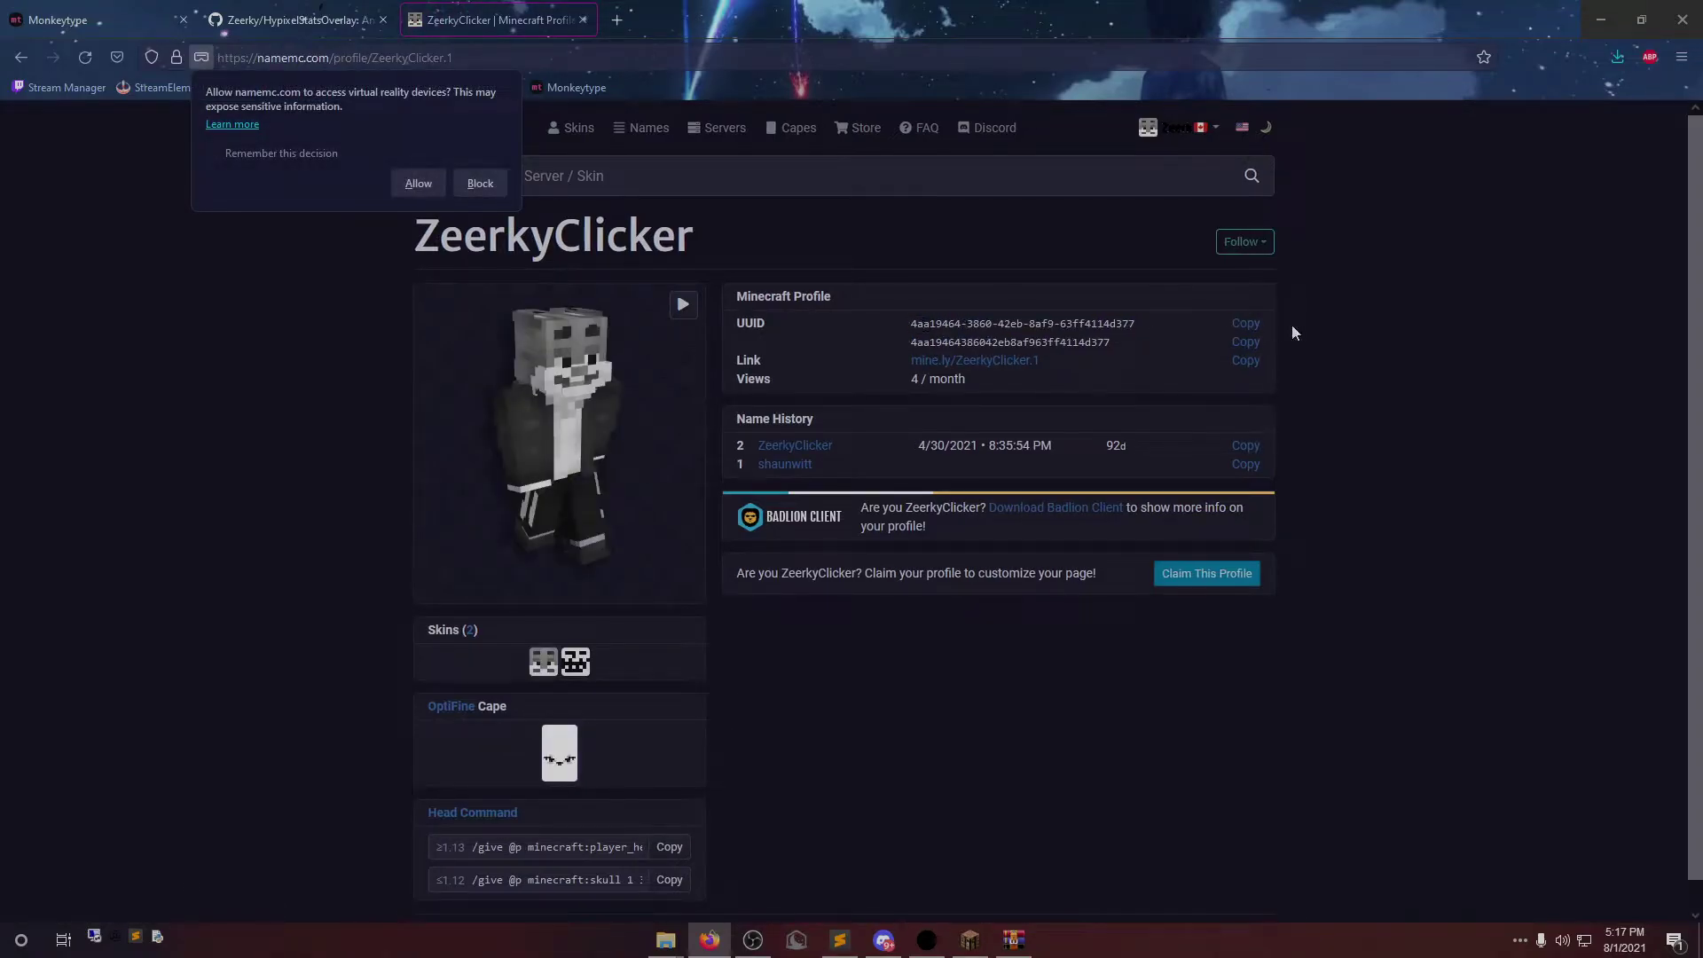
{"action": "left_click", "coordinate": [1245, 323]}
Paste the UUID over the xxx placeholder on line 19 and select the key placeholder
{"action": "key", "text": "alt+Tab"}
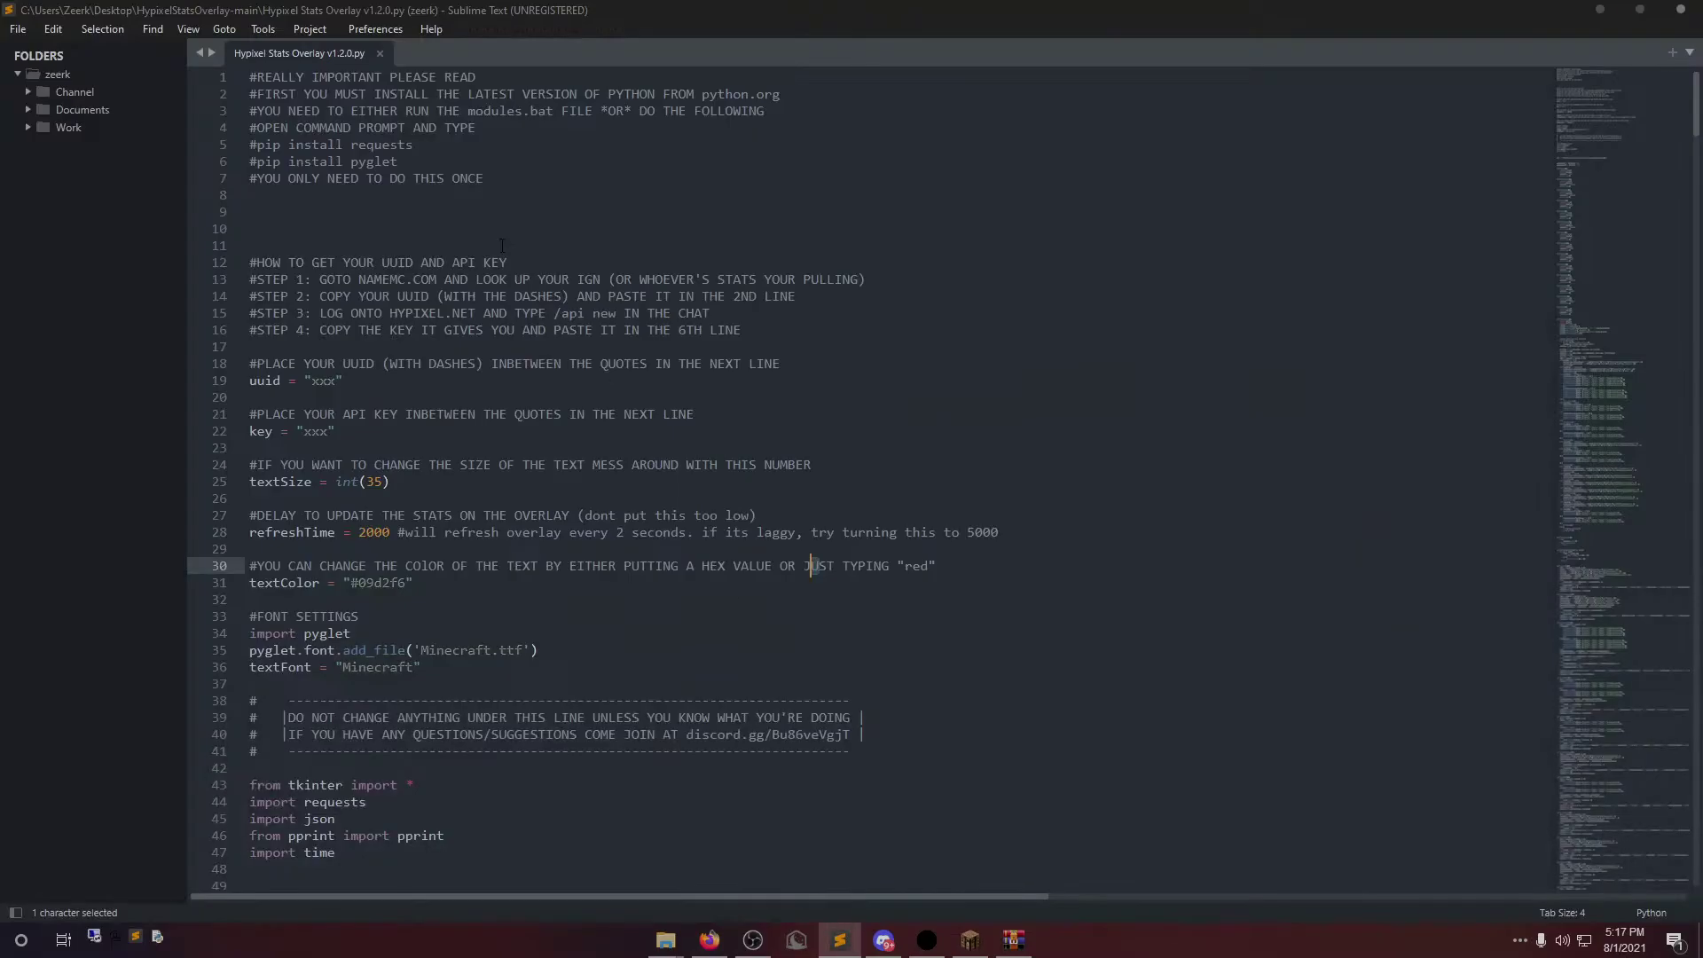
{"action": "left_click_drag", "start_coordinate": [336, 380], "coordinate": [311, 381]}
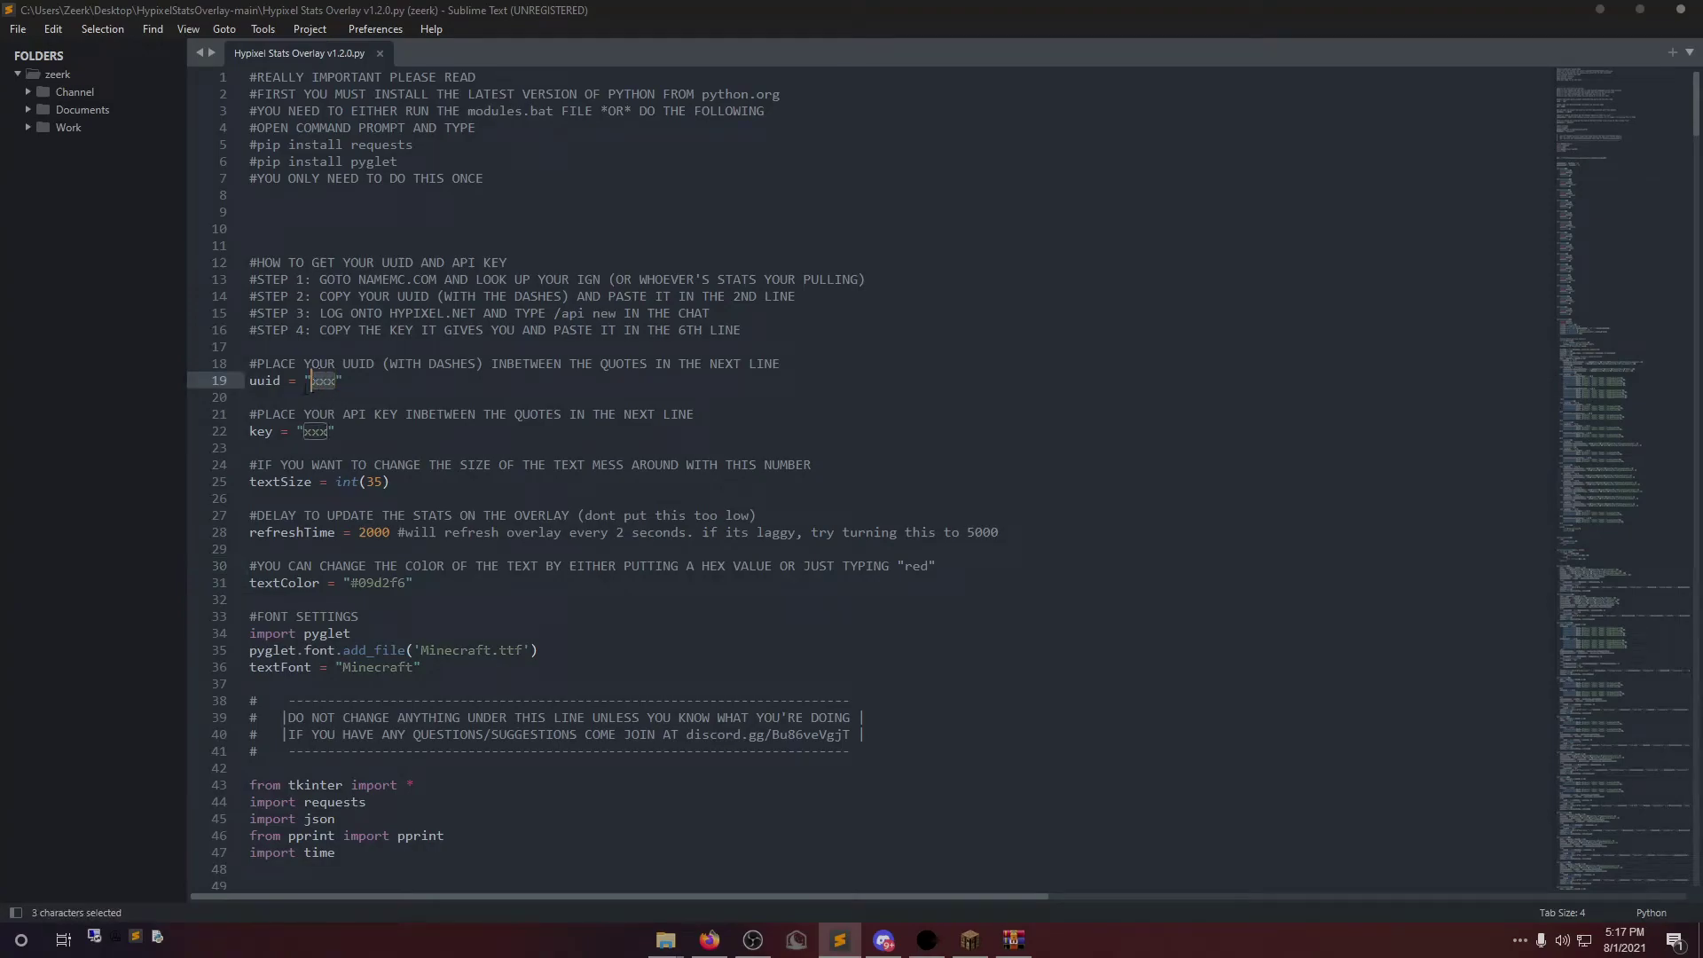
{"action": "key", "text": "ctrl+v"}
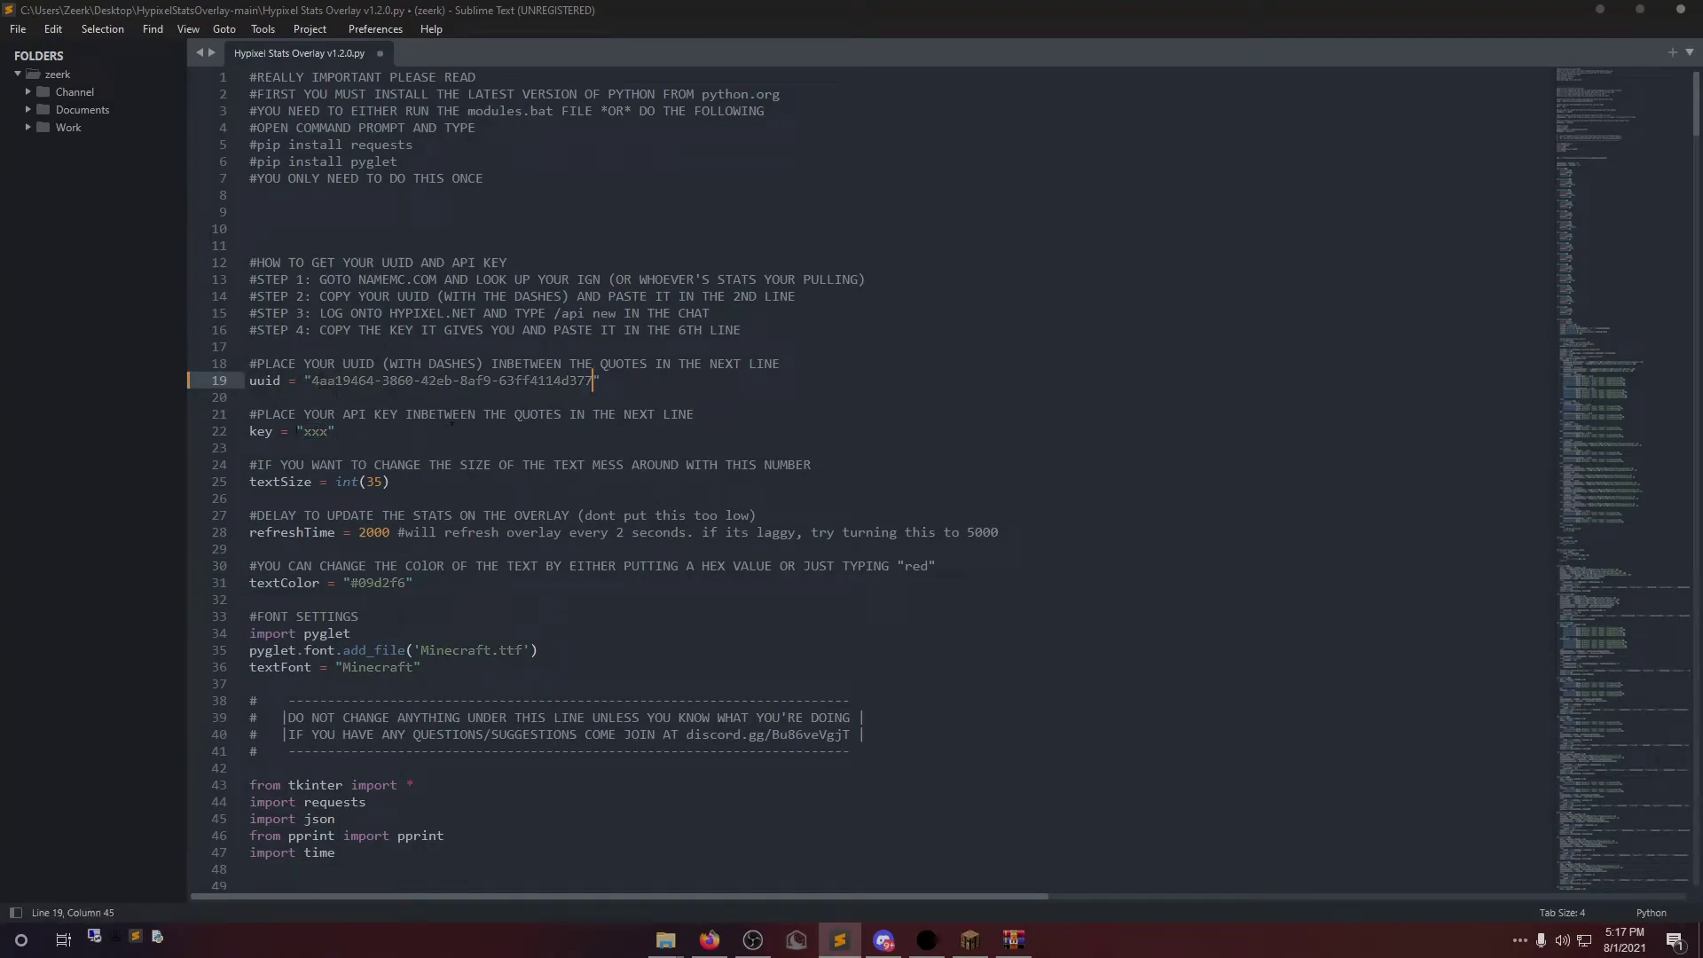
{"action": "left_click_drag", "start_coordinate": [294, 431], "coordinate": [367, 439]}
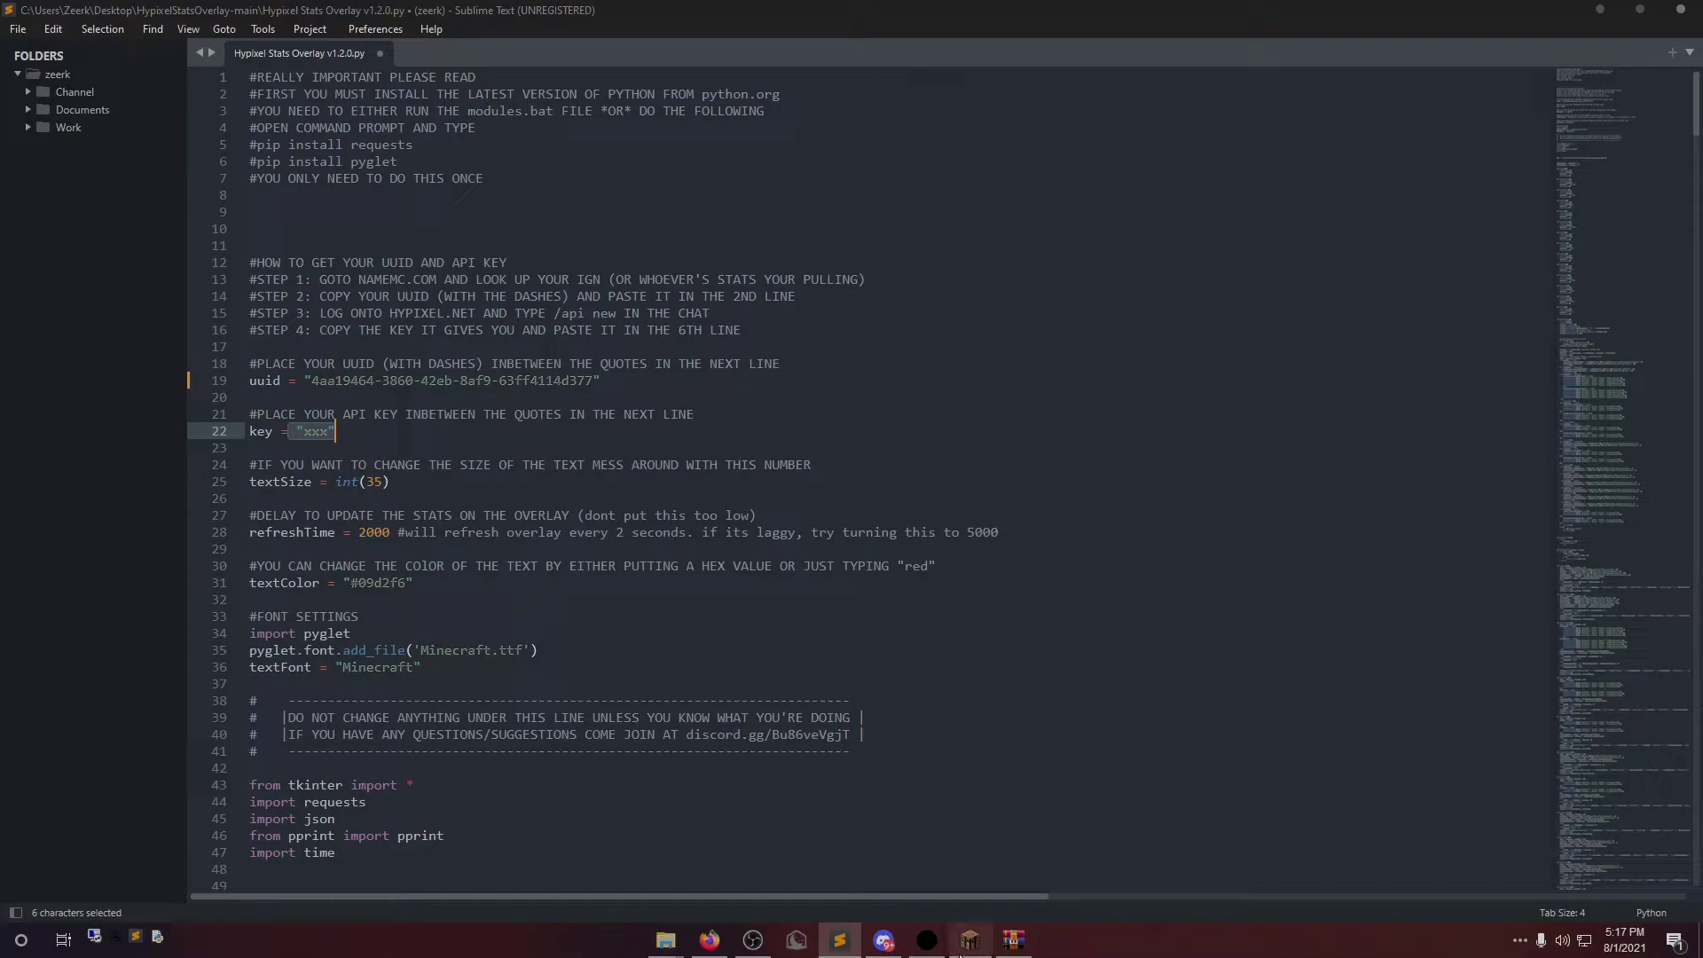
Run /api new in Minecraft chat and copy the generated API key
{"action": "left_click", "coordinate": [970, 940]}
{"action": "key", "text": "Escape"}
{"action": "type", "text": "/api new"}
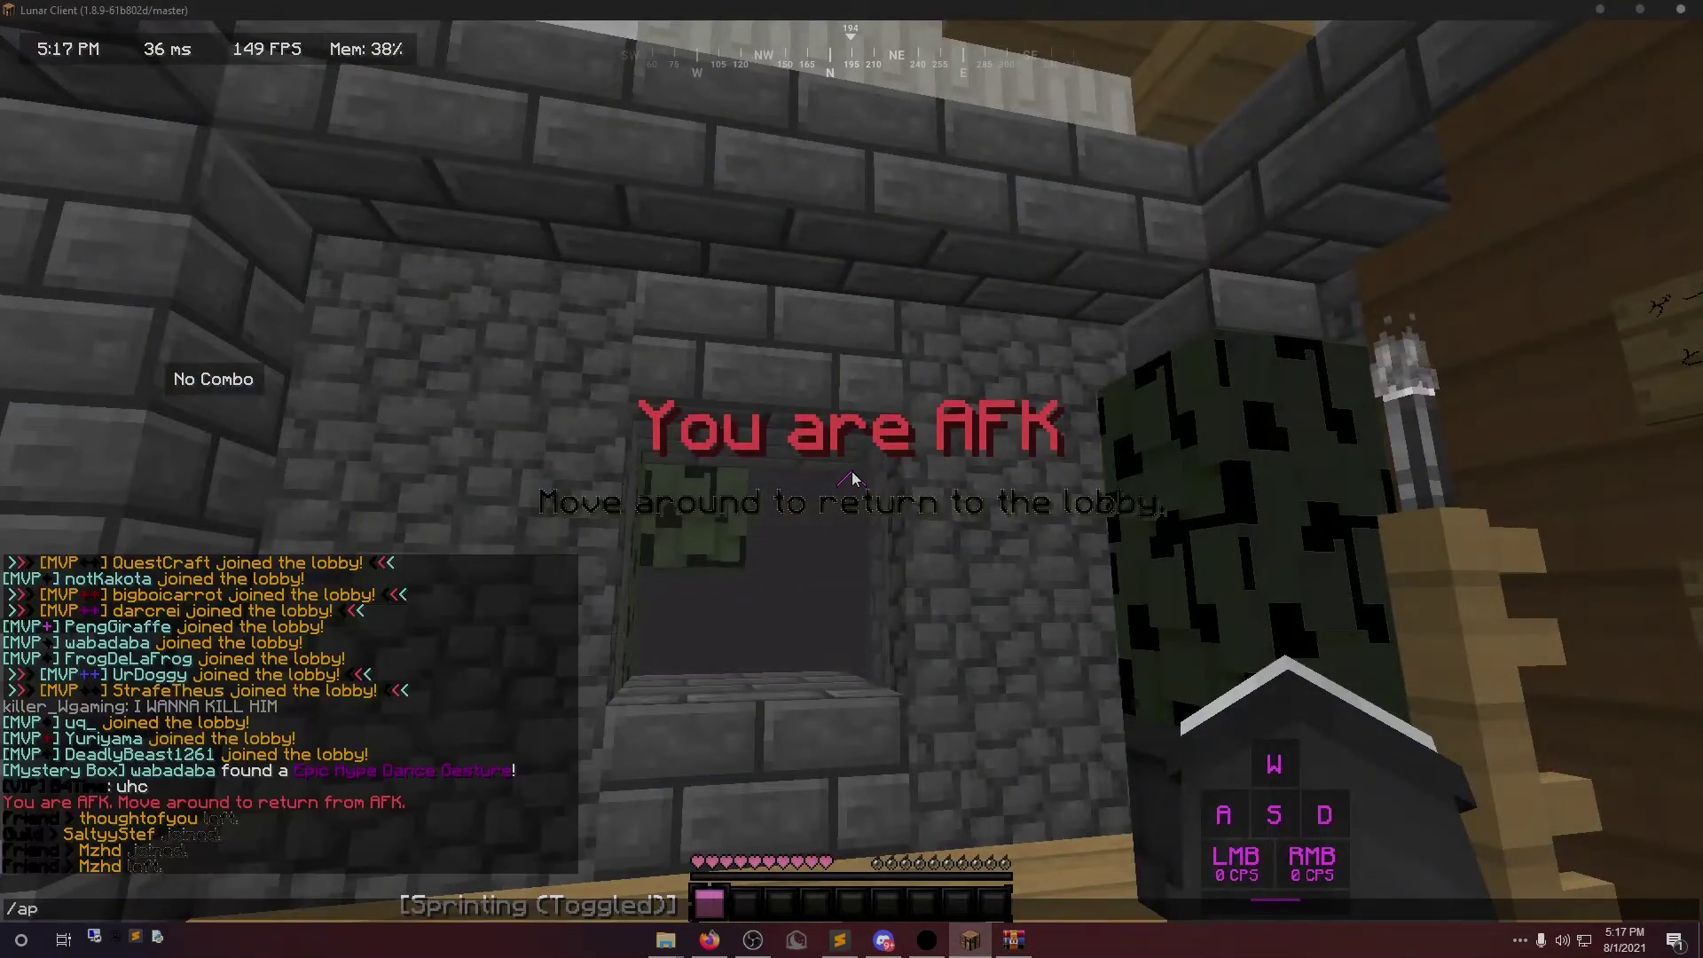
{"action": "key", "text": "Return"}
{"action": "key", "text": "t"}
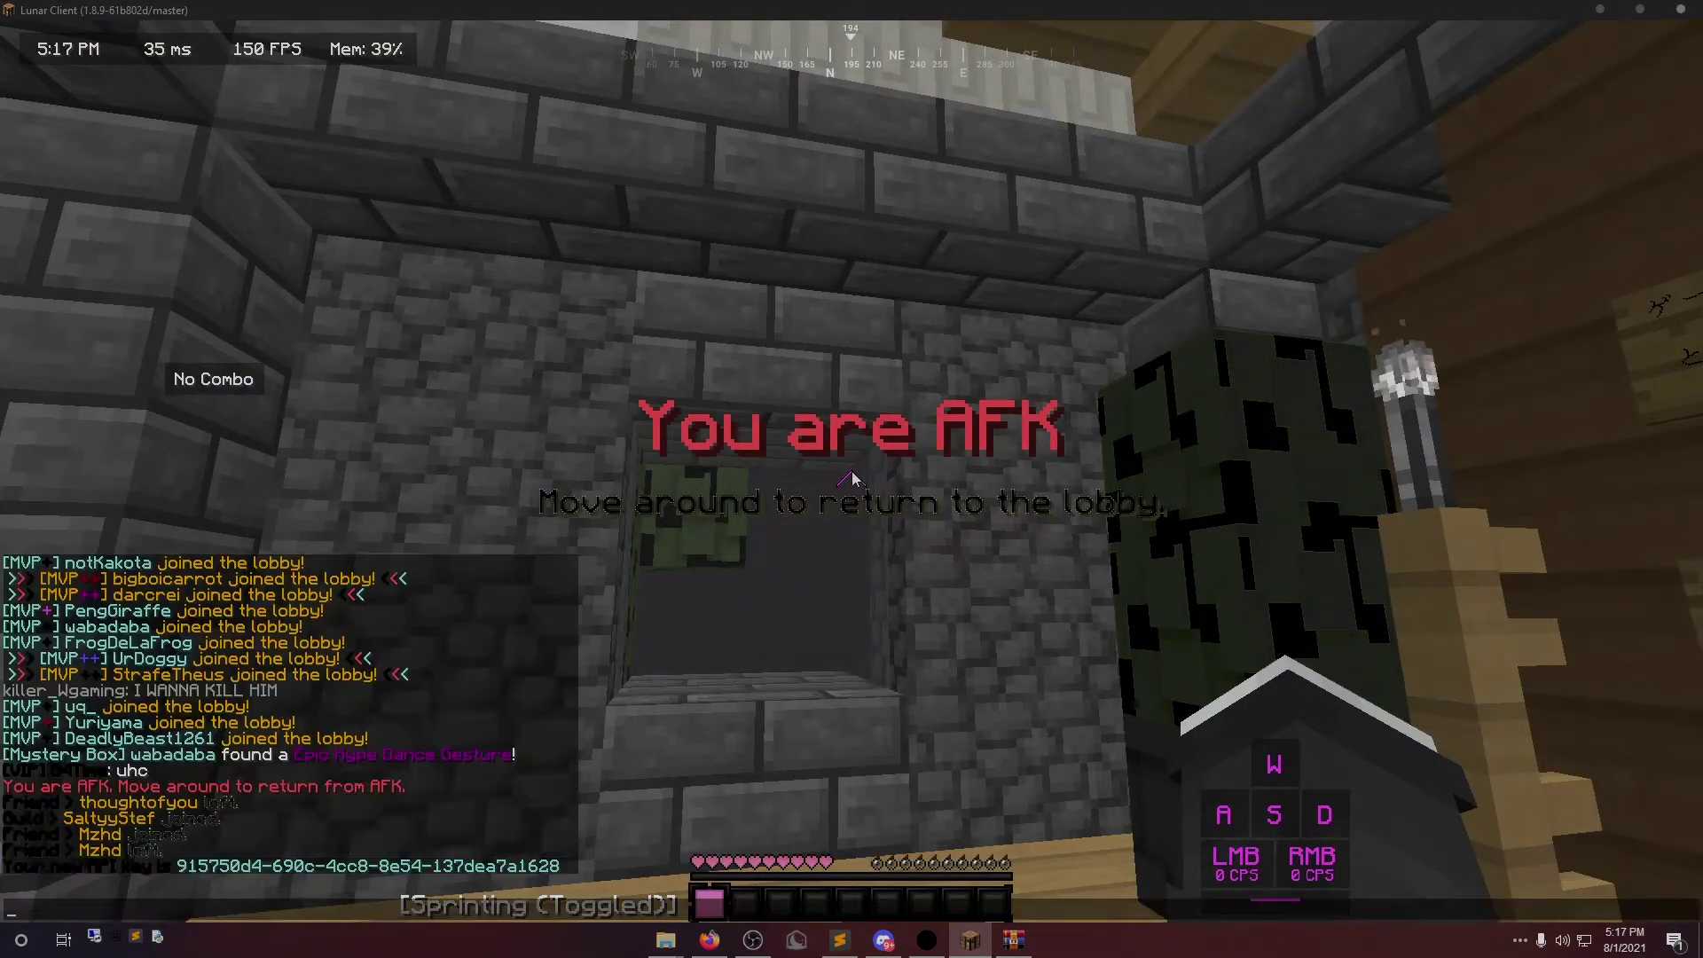
{"action": "left_click", "coordinate": [513, 862]}
{"action": "key", "text": "ctrl+a"}
{"action": "key", "text": "ctrl+c"}
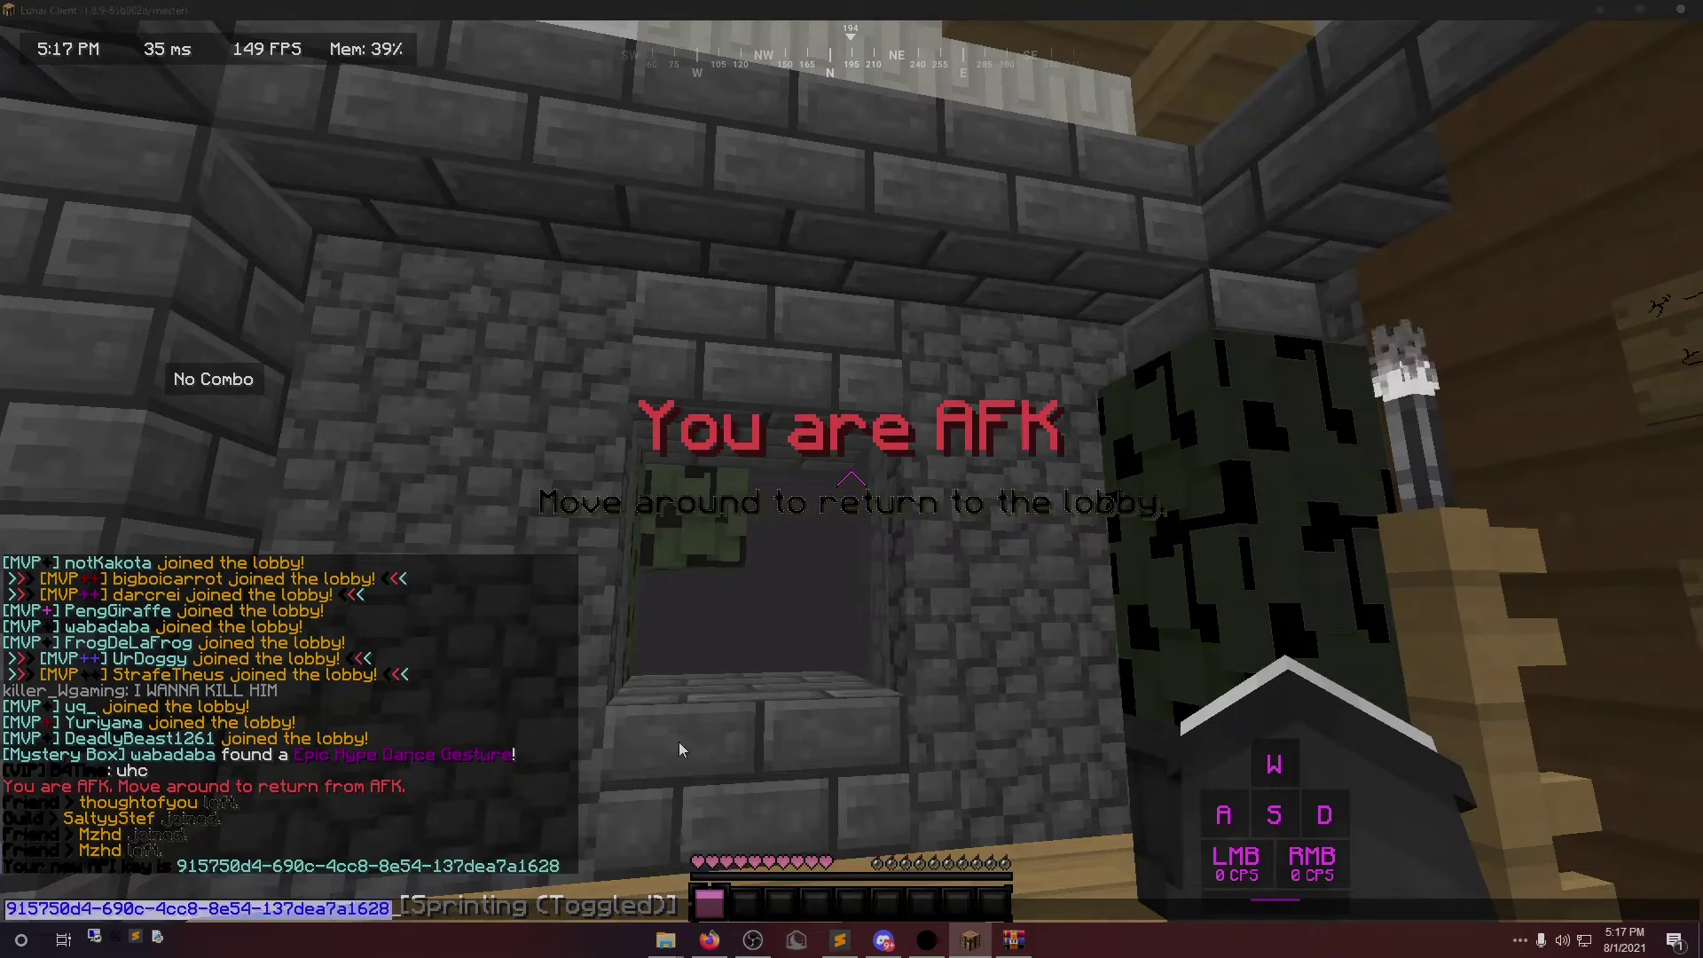
{"action": "key", "text": "alt+Tab"}
Paste the API key into line 22 and review textSize 35, colour #09d2f6 and font settings
{"action": "left_click_drag", "start_coordinate": [329, 431], "coordinate": [304, 434]}
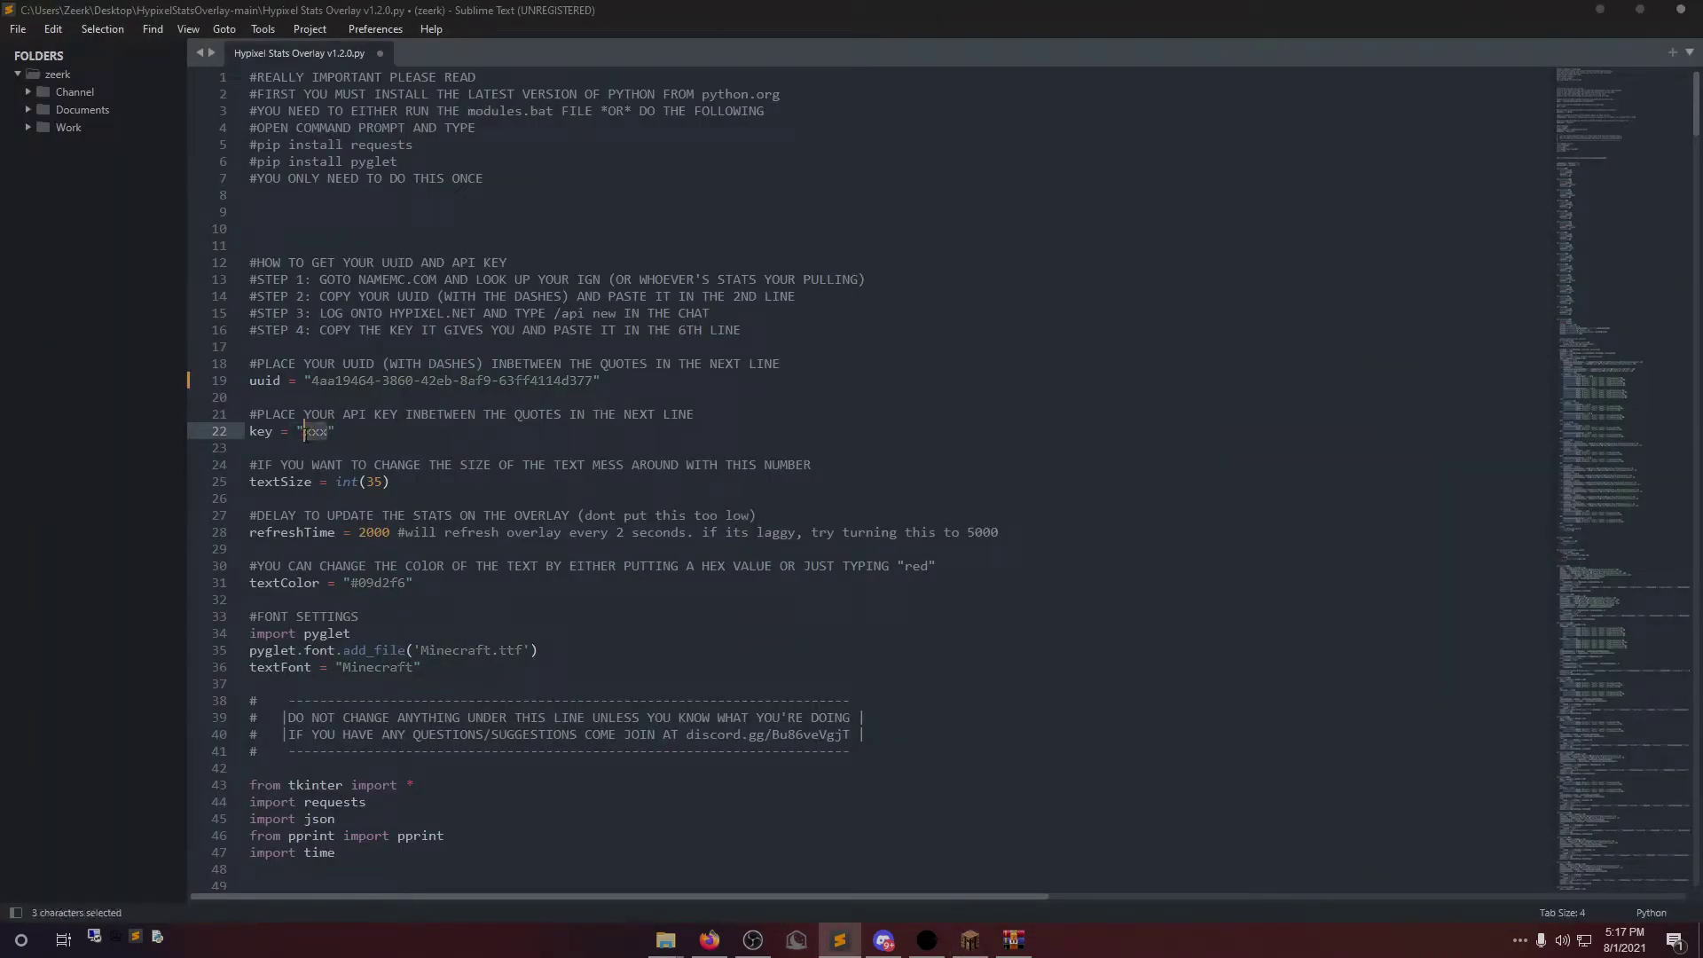
{"action": "key", "text": "ctrl+v"}
{"action": "left_click_drag", "start_coordinate": [383, 482], "coordinate": [358, 533]}
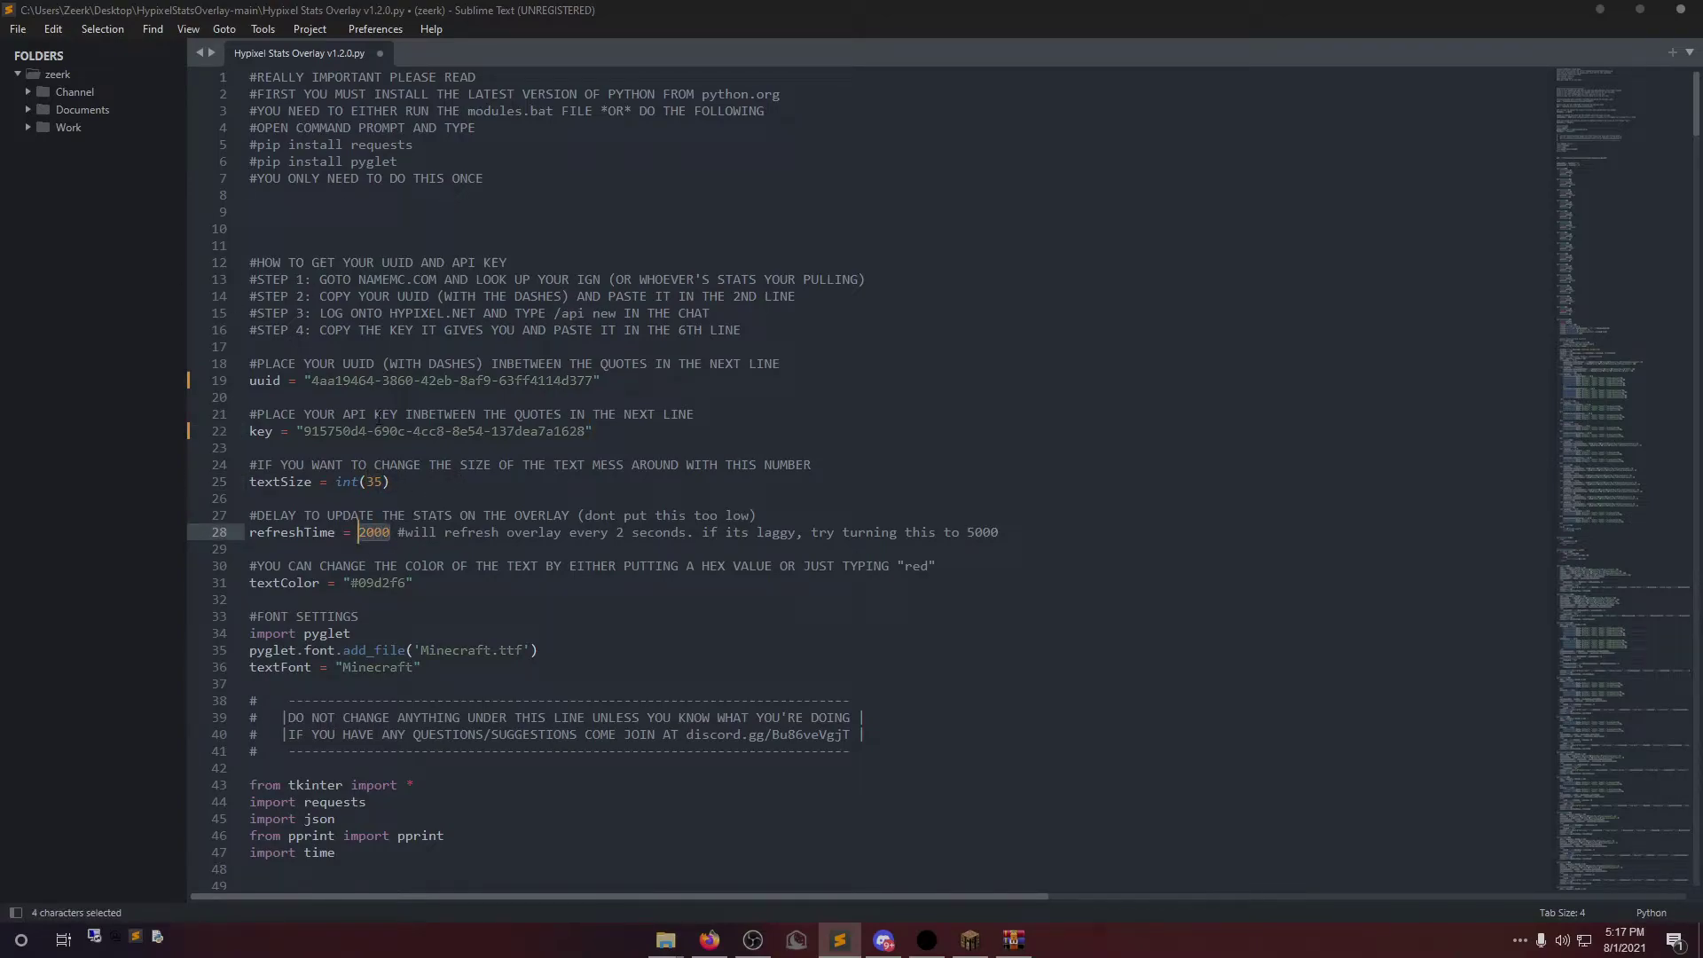
{"action": "left_click_drag", "start_coordinate": [406, 583], "coordinate": [350, 583]}
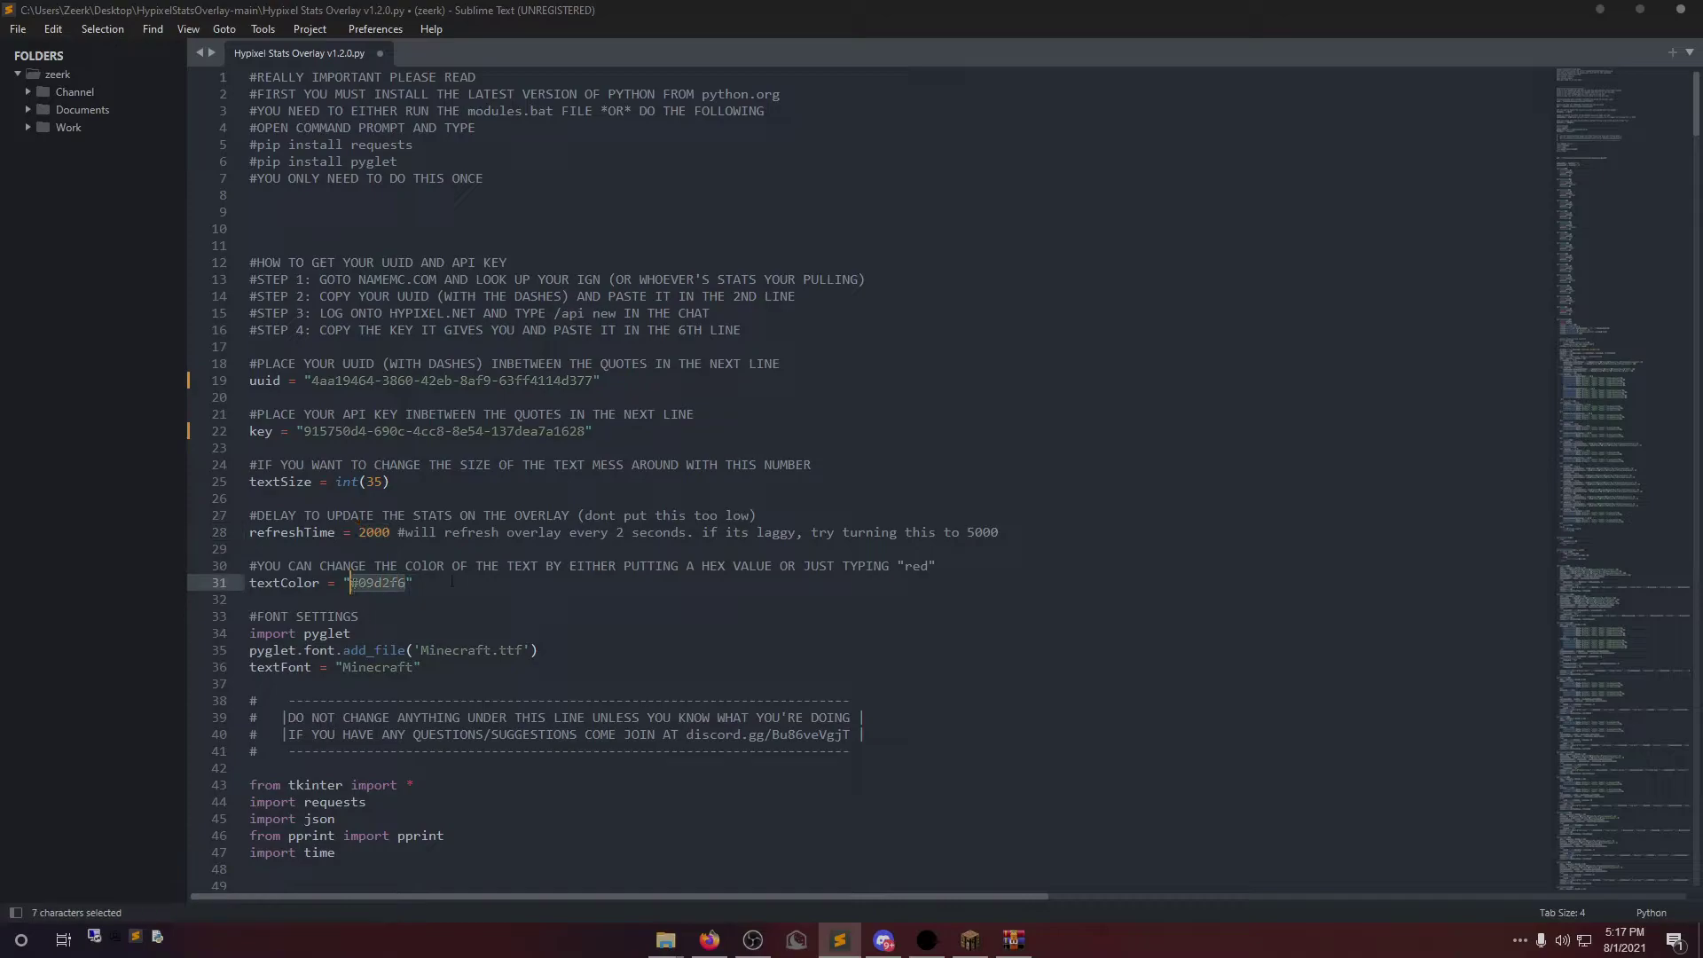
{"action": "left_click", "coordinate": [453, 582]}
{"action": "left_click_drag", "start_coordinate": [427, 667], "coordinate": [275, 634]}
{"action": "left_click", "coordinate": [497, 633]}
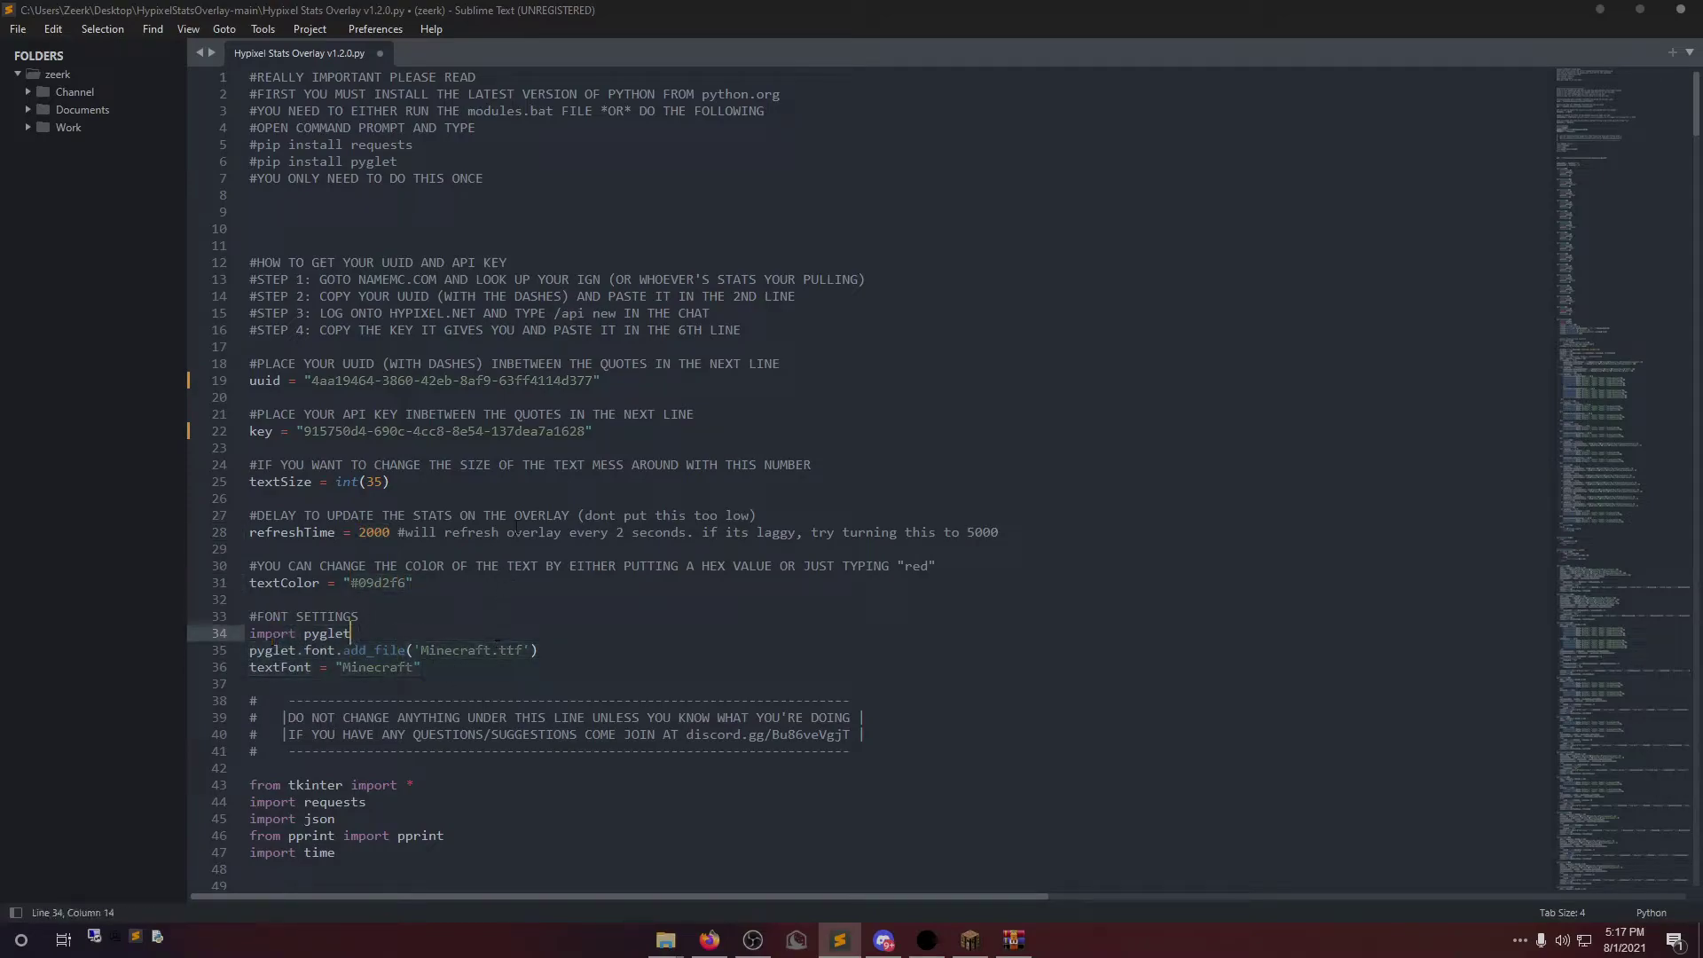
Save the script, close Sublime Text and return to the Explorer window
{"action": "left_click", "coordinate": [19, 28]}
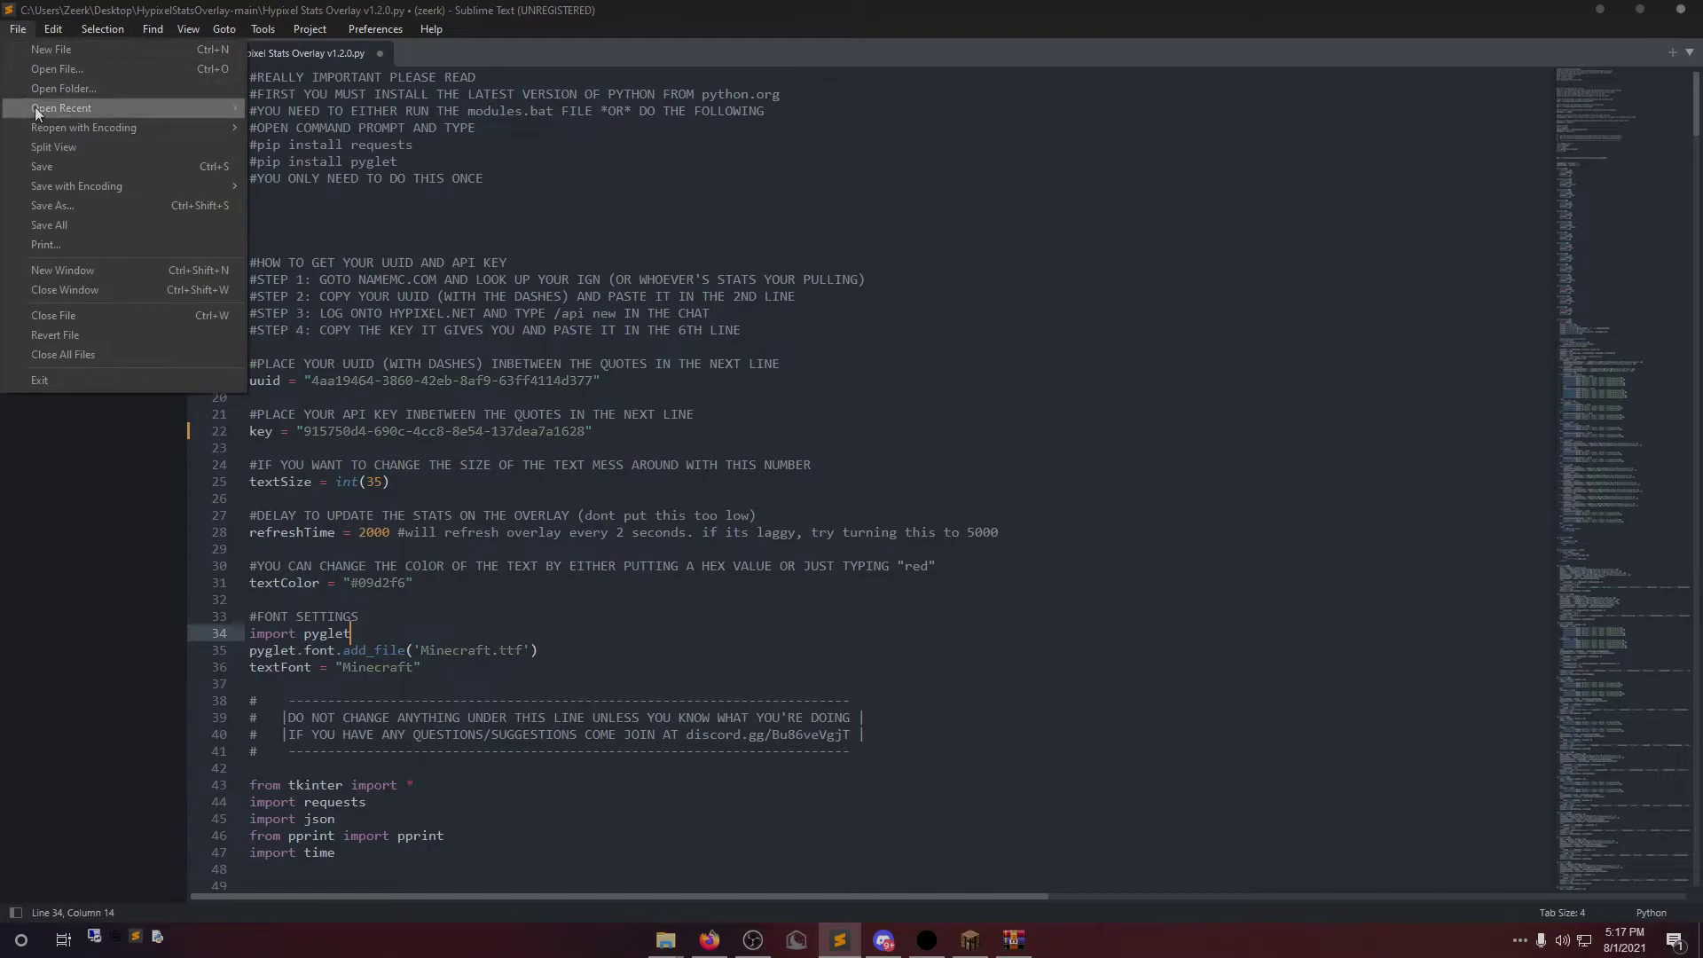
{"action": "left_click", "coordinate": [55, 167]}
{"action": "left_click", "coordinate": [1672, 14]}
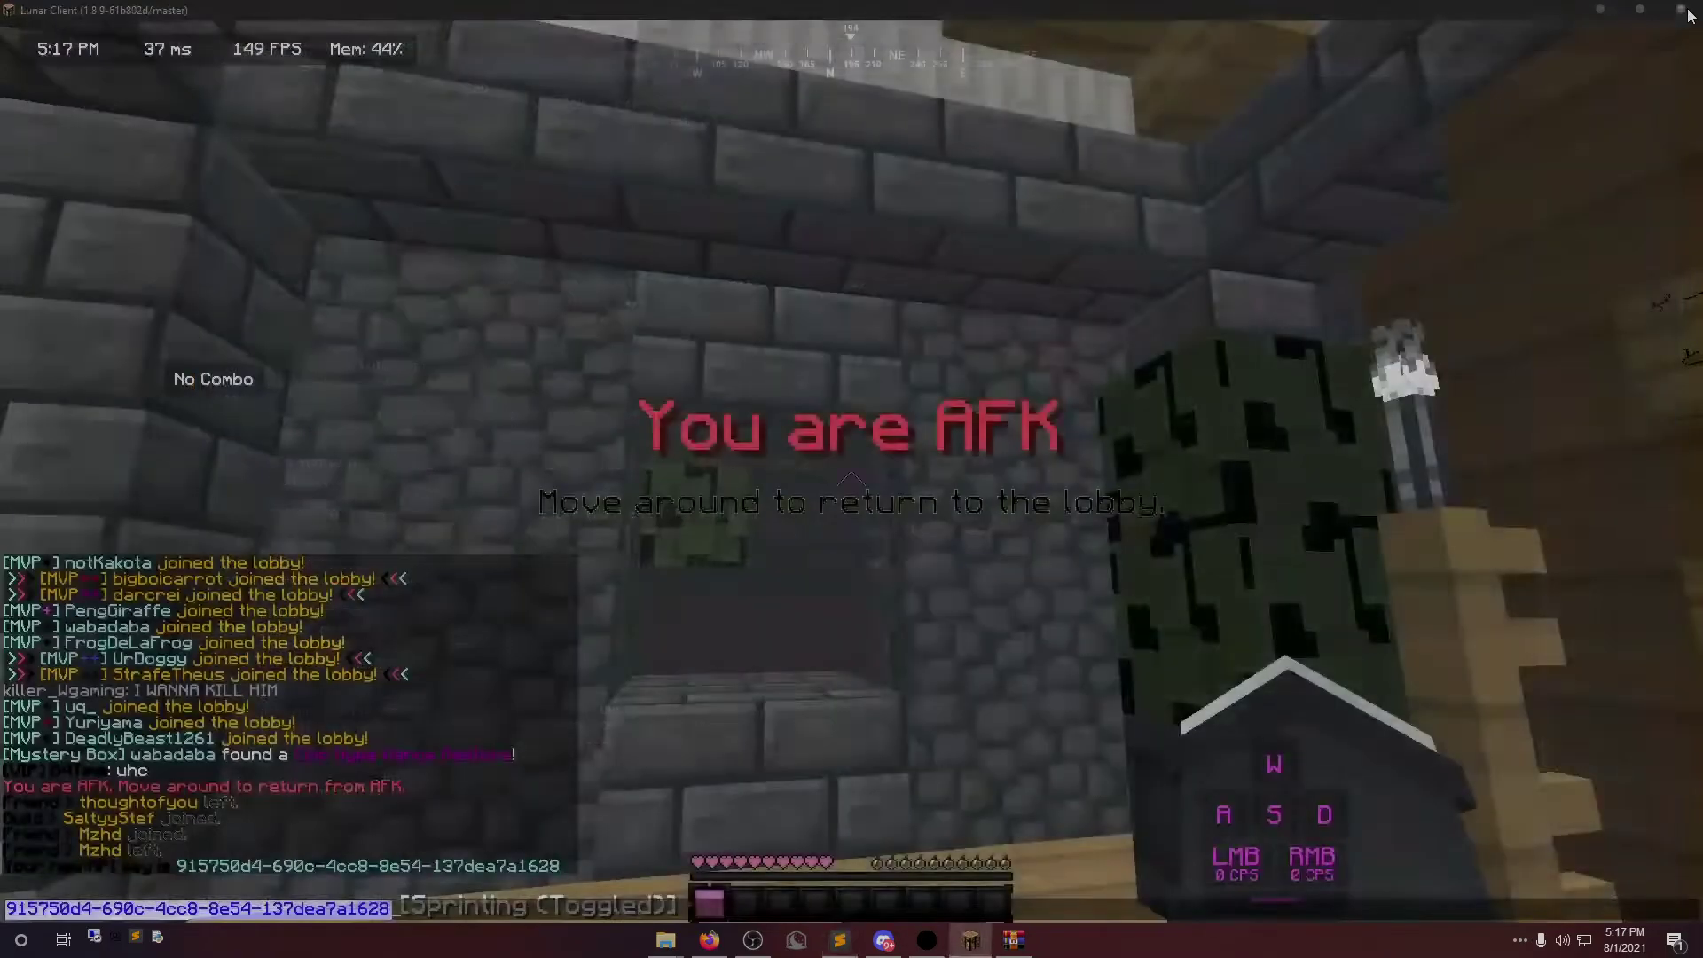
{"action": "key", "text": "alt+Tab"}
Relaunch the overlay script and arrange its console and settings windows
{"action": "left_click", "coordinate": [961, 411]}
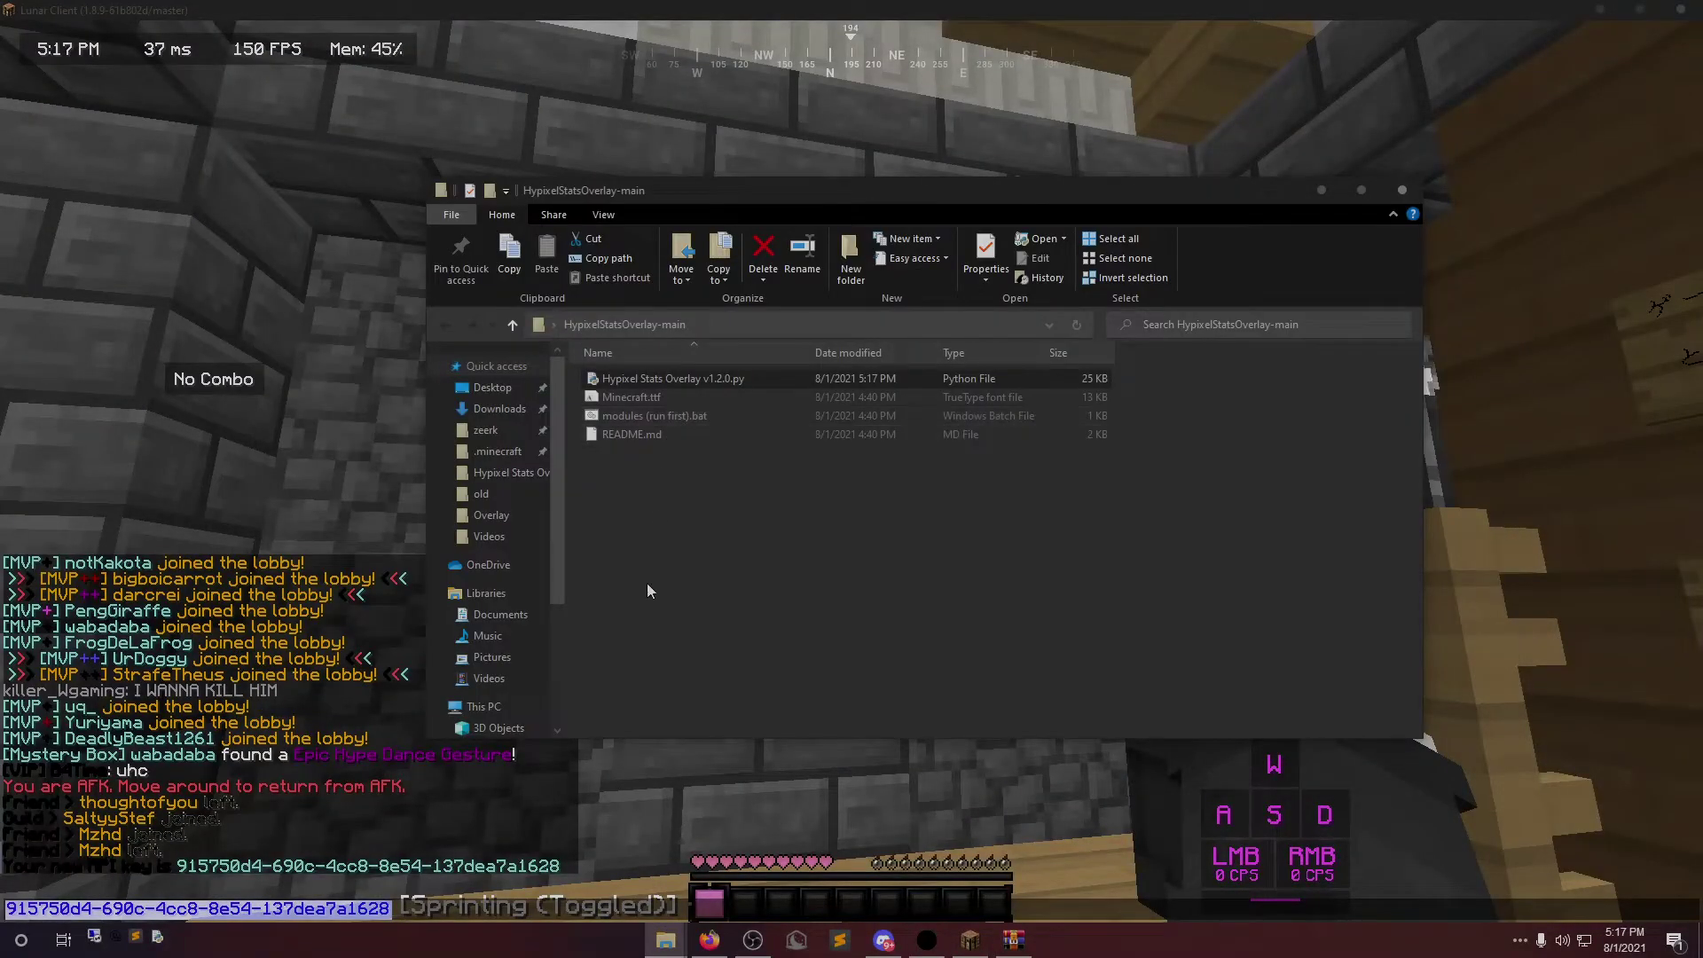
{"action": "double_click", "coordinate": [678, 379]}
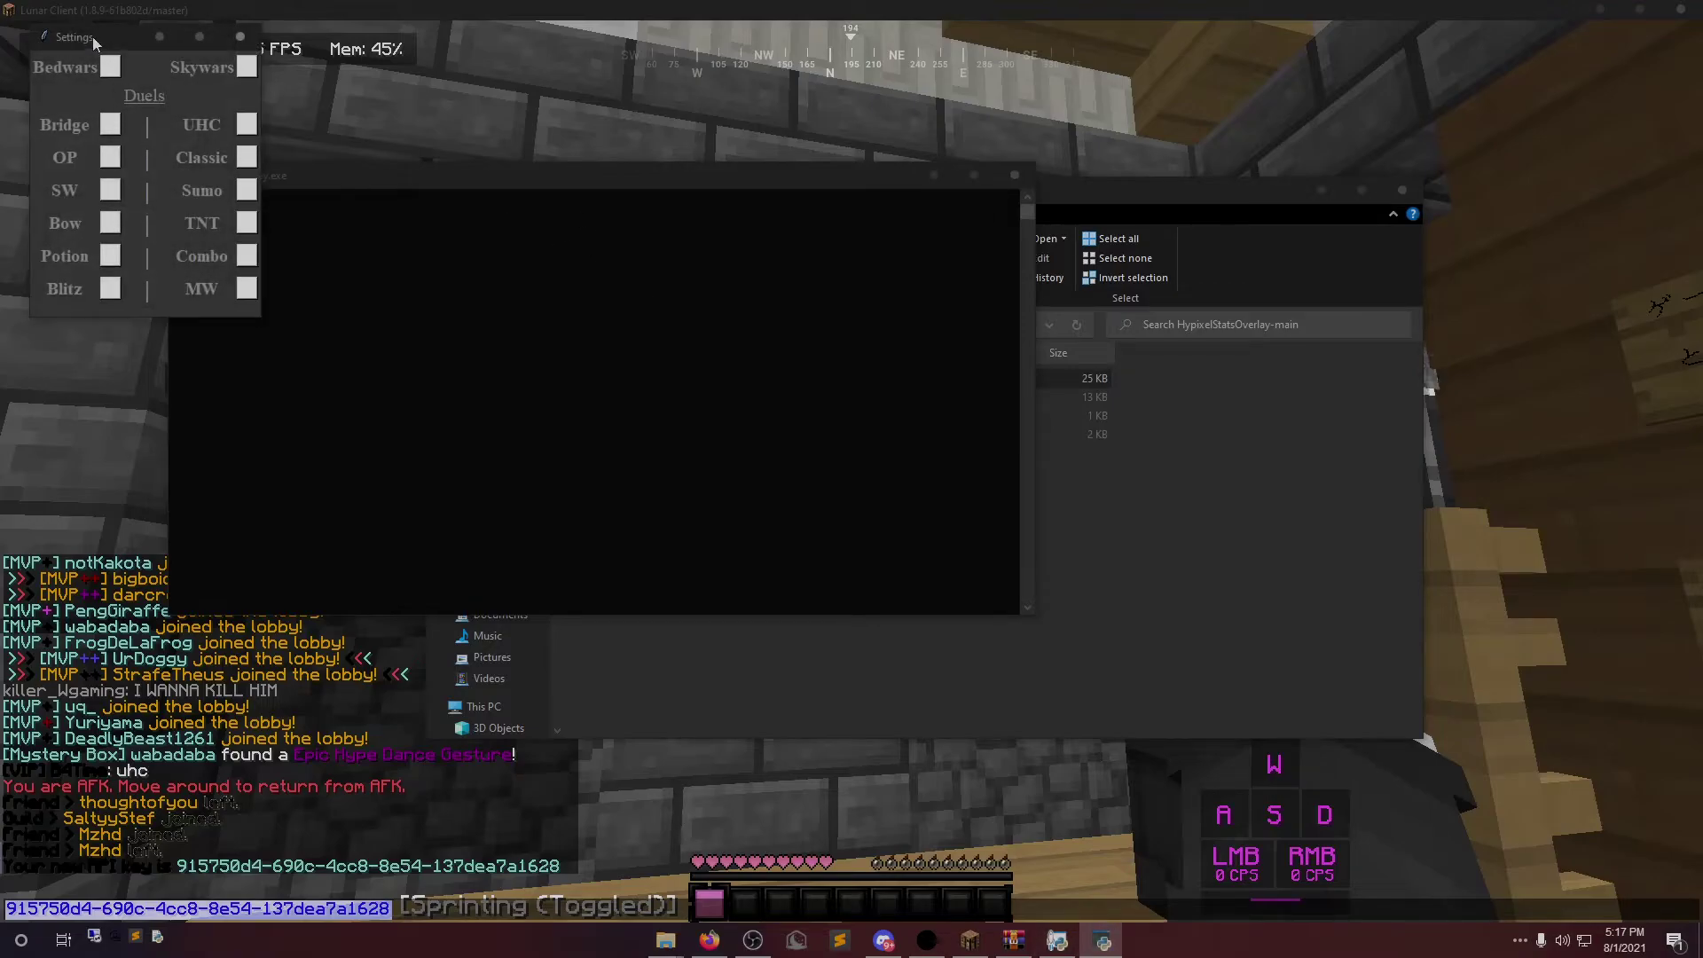
{"action": "left_click_drag", "start_coordinate": [92, 36], "coordinate": [1024, 261]}
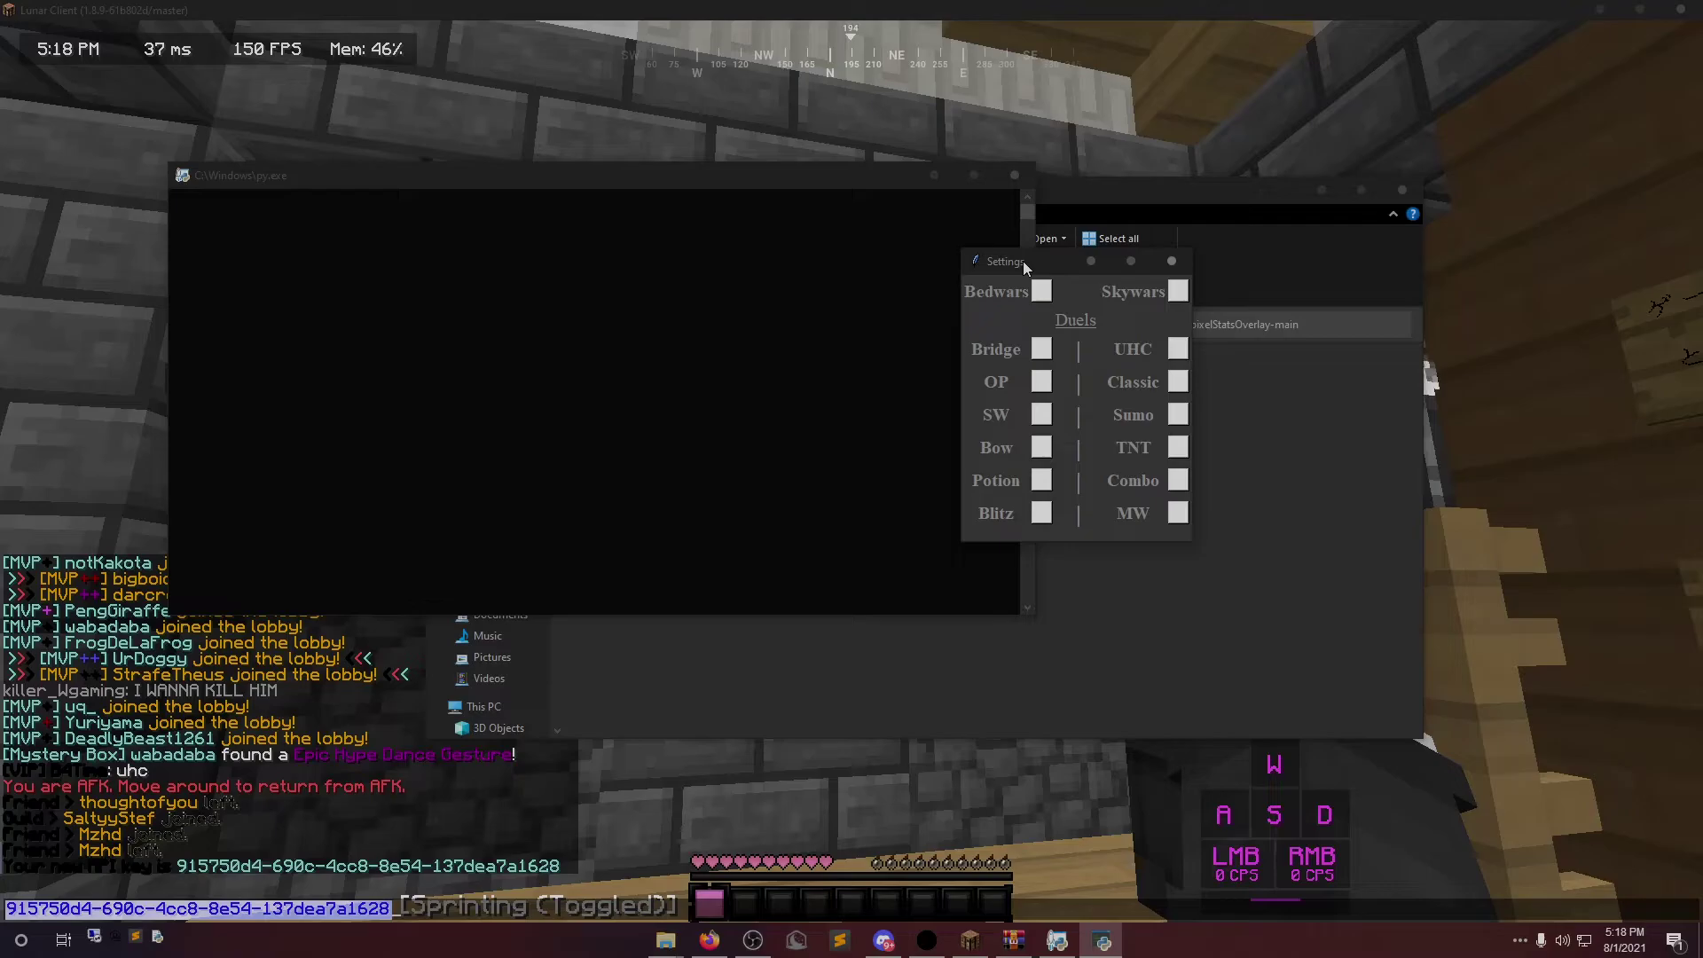
{"action": "left_click_drag", "start_coordinate": [995, 268], "coordinate": [1114, 389]}
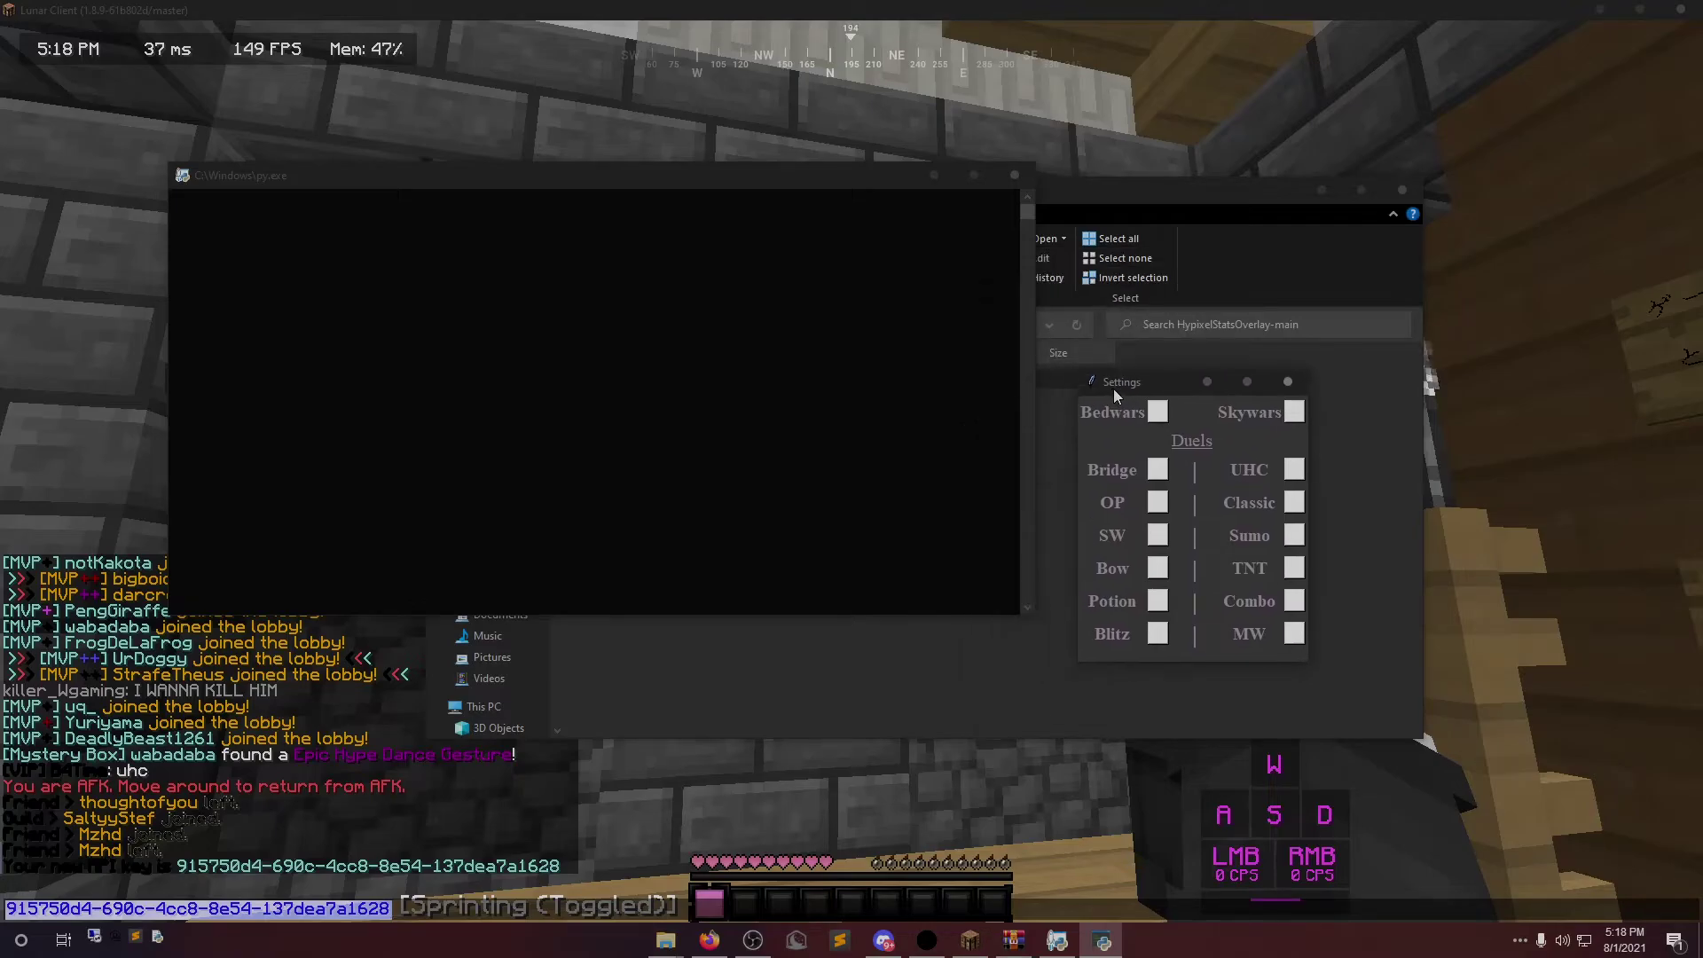
{"action": "left_click_drag", "start_coordinate": [726, 181], "coordinate": [1242, 3]}
{"action": "double_click", "coordinate": [1330, 14]}
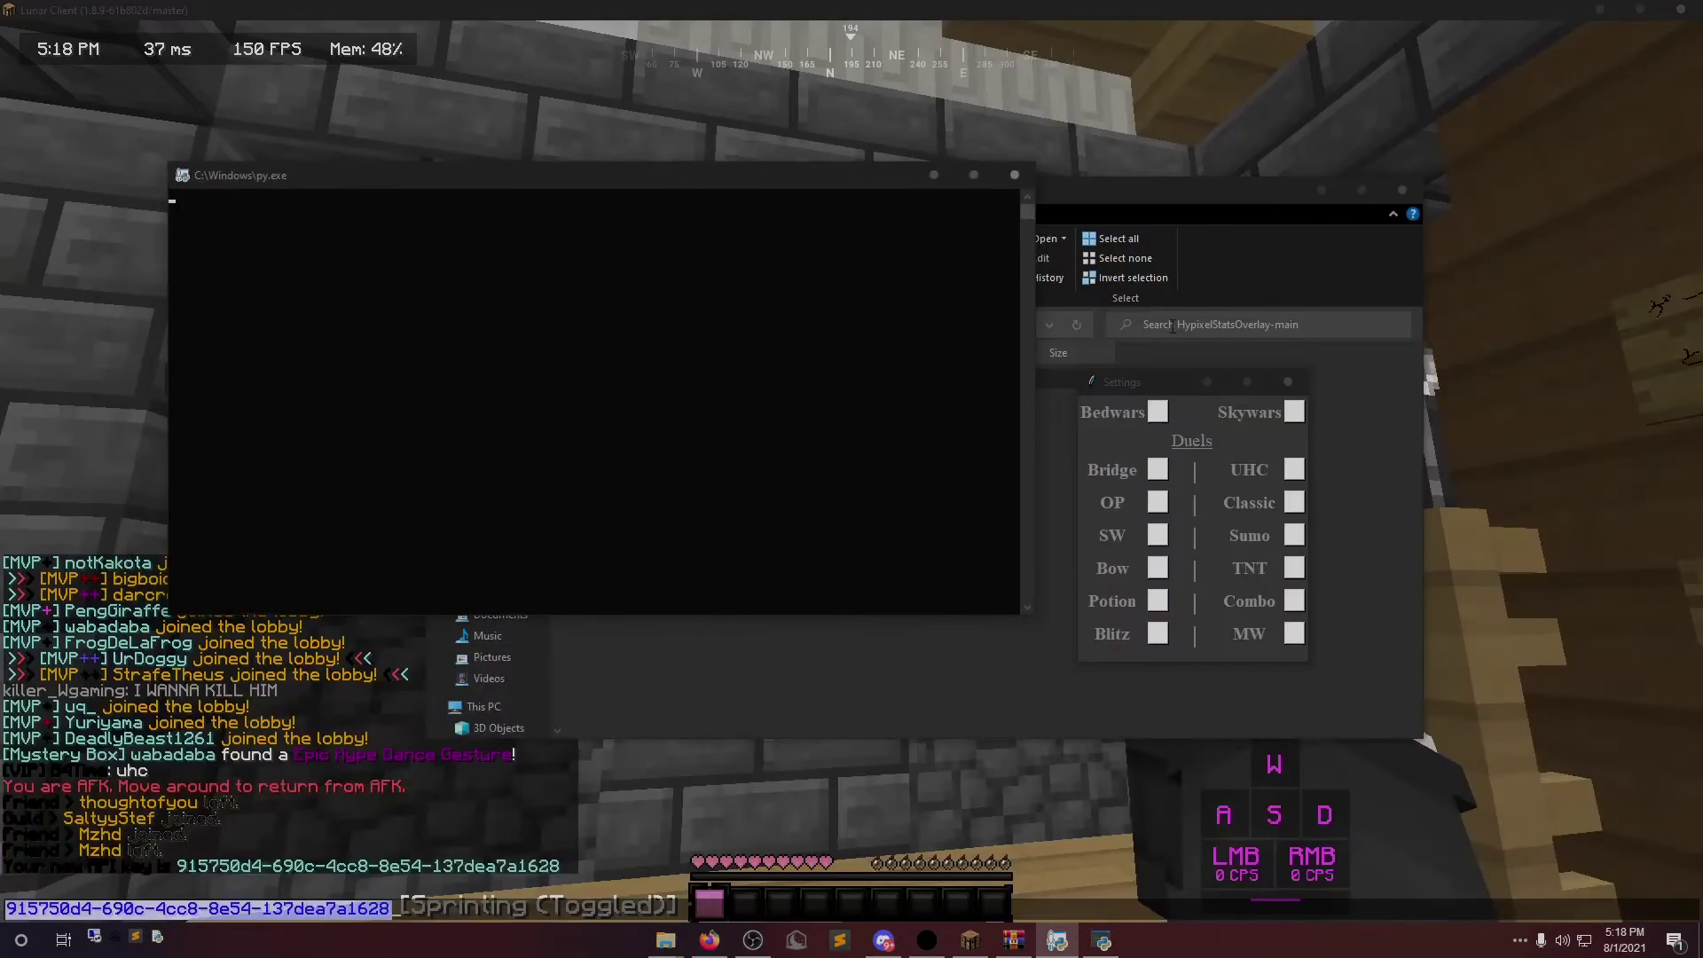
{"action": "left_click_drag", "start_coordinate": [1160, 385], "coordinate": [998, 296]}
Turn on Bedwars stats and place the display at the top right over Minecraft
{"action": "left_click", "coordinate": [992, 322]}
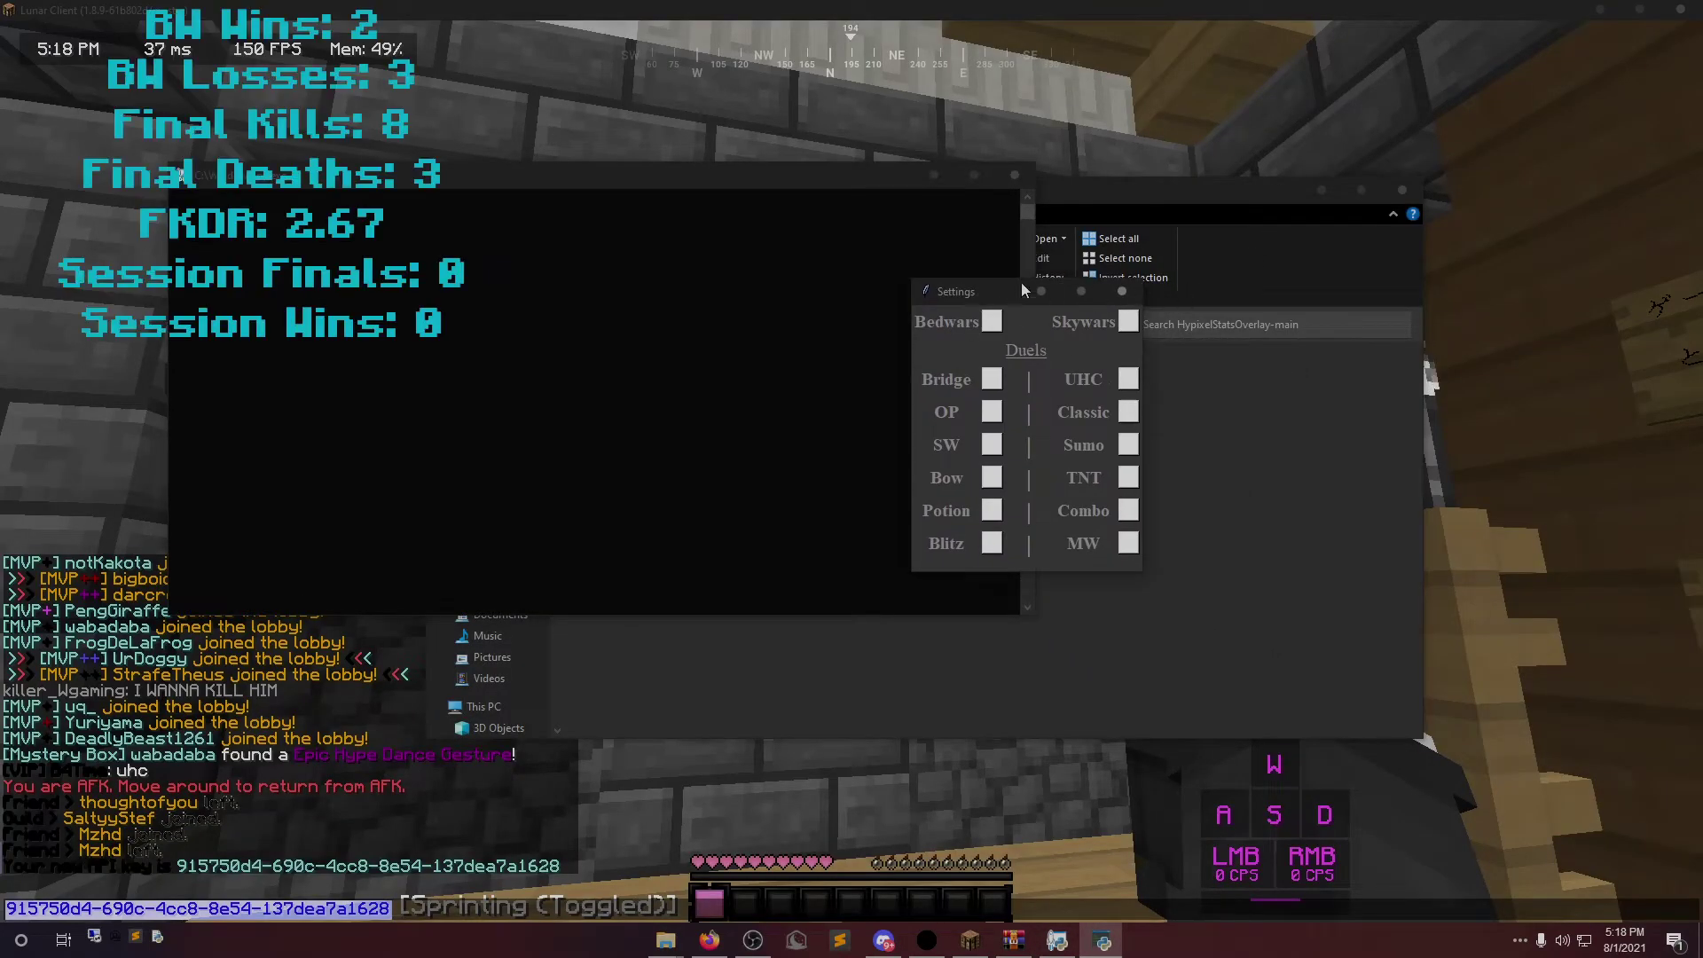
{"action": "left_click_drag", "start_coordinate": [424, 178], "coordinate": [1618, 221]}
{"action": "left_click", "coordinate": [1196, 87]}
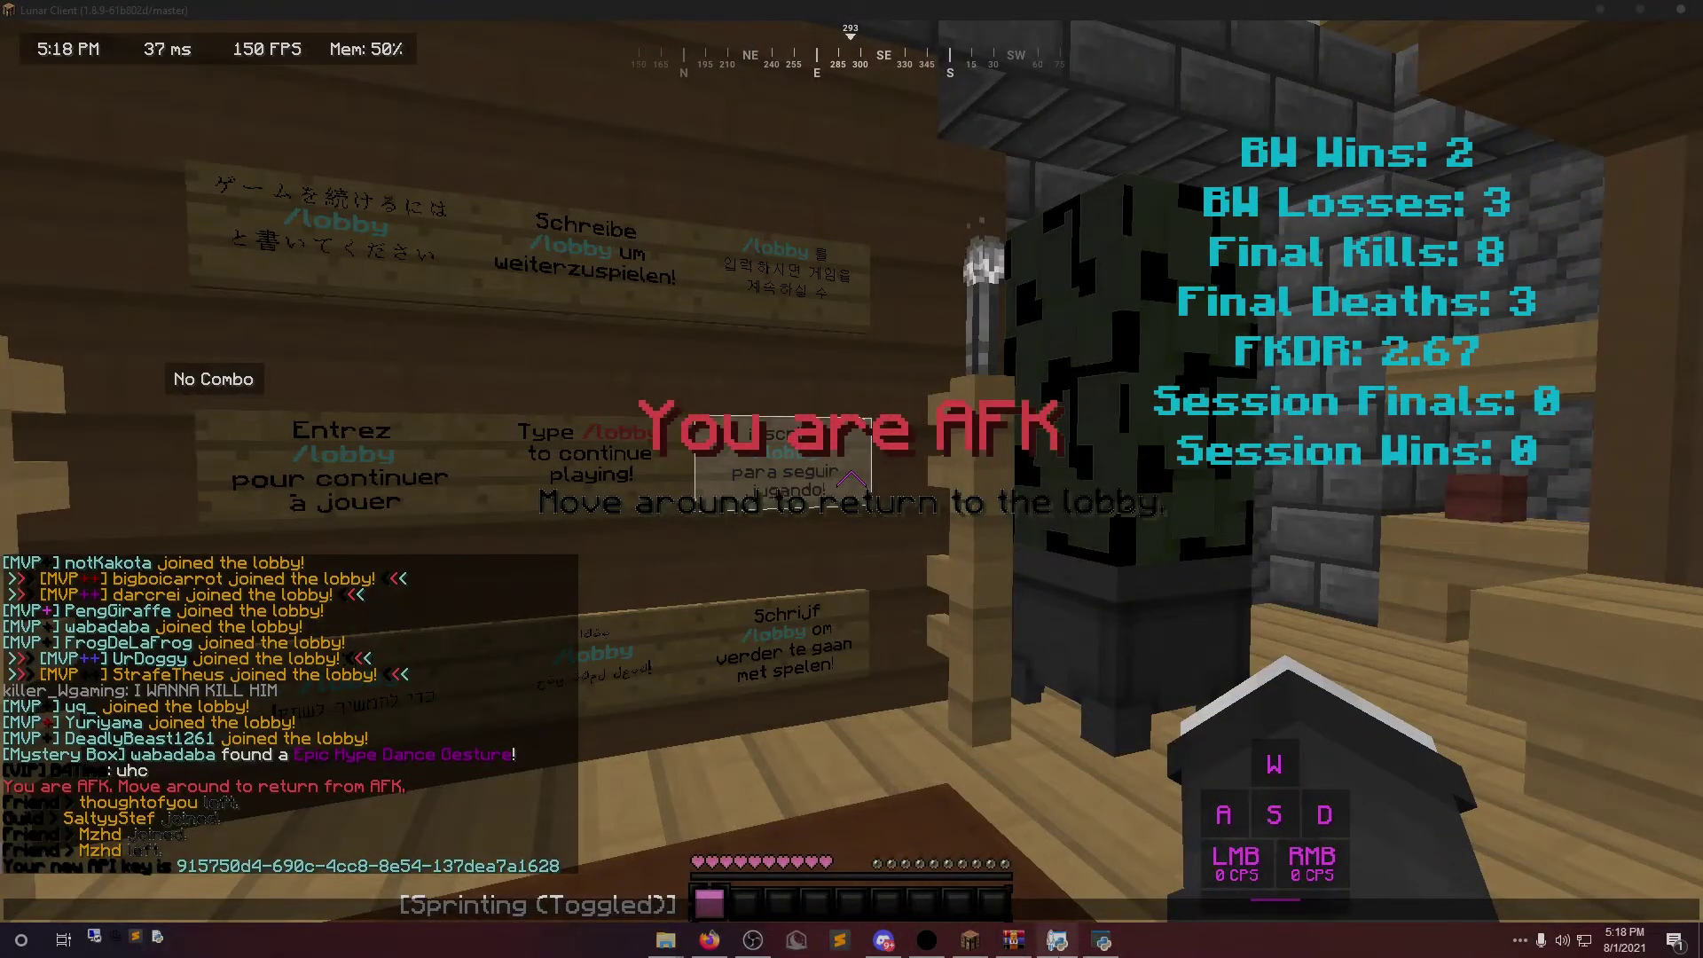
Close the running overlay and open the .py script in Sublime Text
{"action": "right_click", "coordinate": [1051, 938]}
{"action": "left_click", "coordinate": [1040, 900]}
{"action": "key", "text": "alt+Tab"}
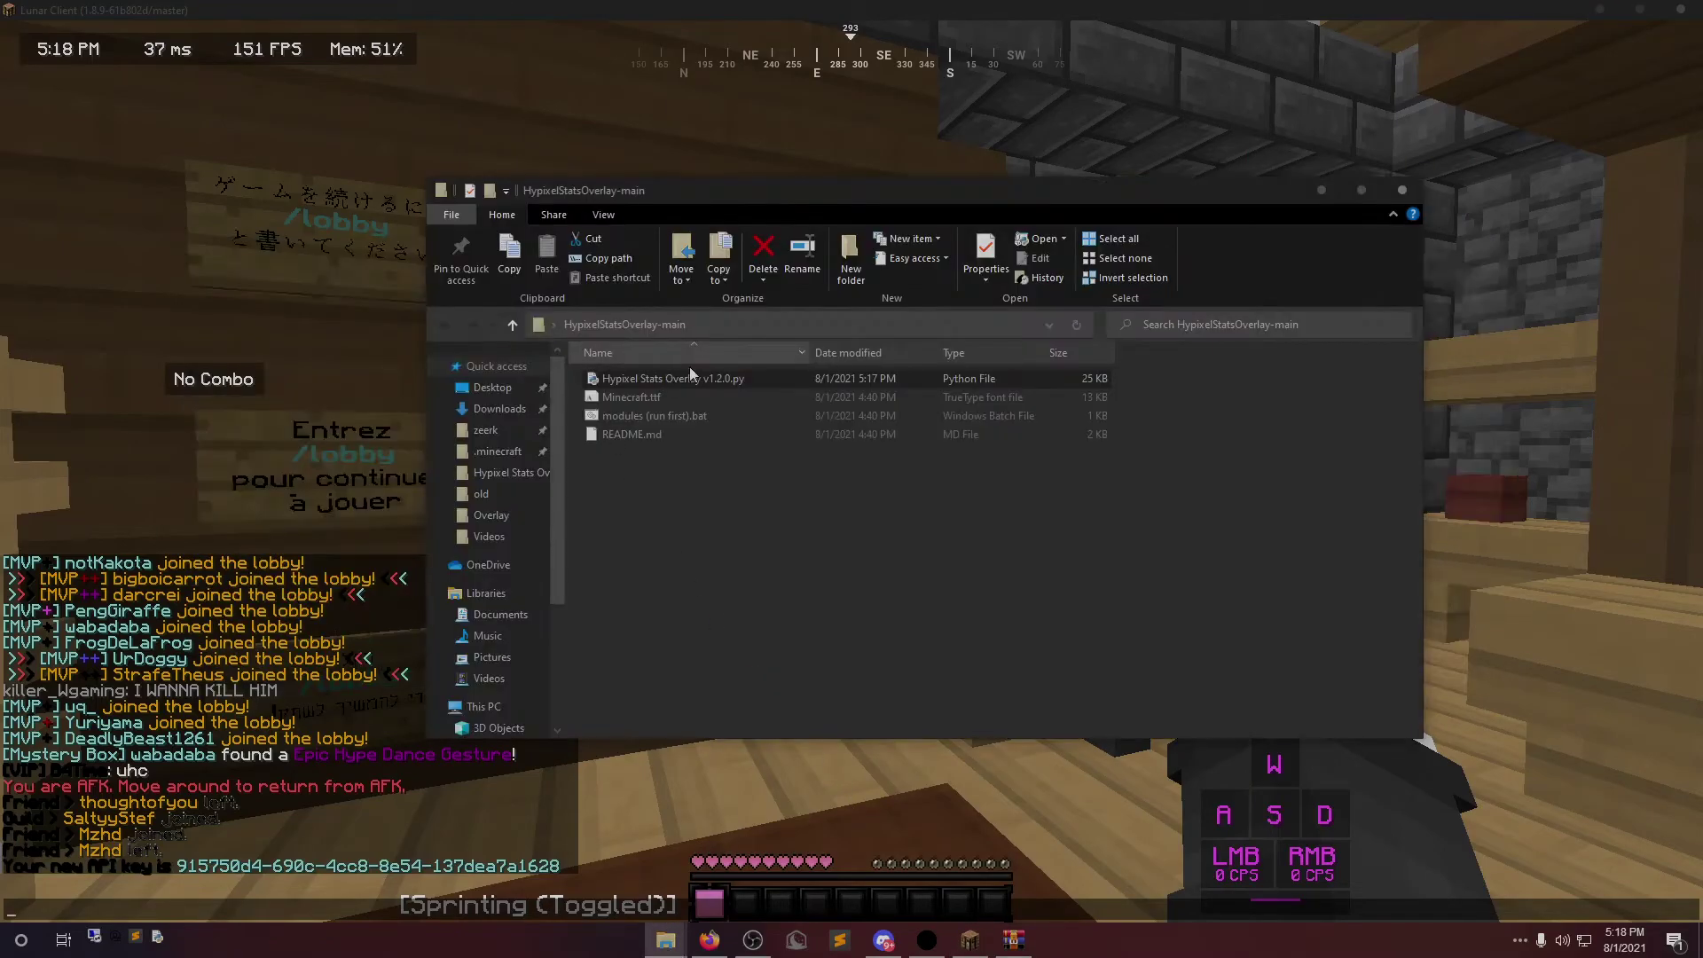
{"action": "right_click", "coordinate": [699, 386]}
{"action": "left_click", "coordinate": [759, 479]}
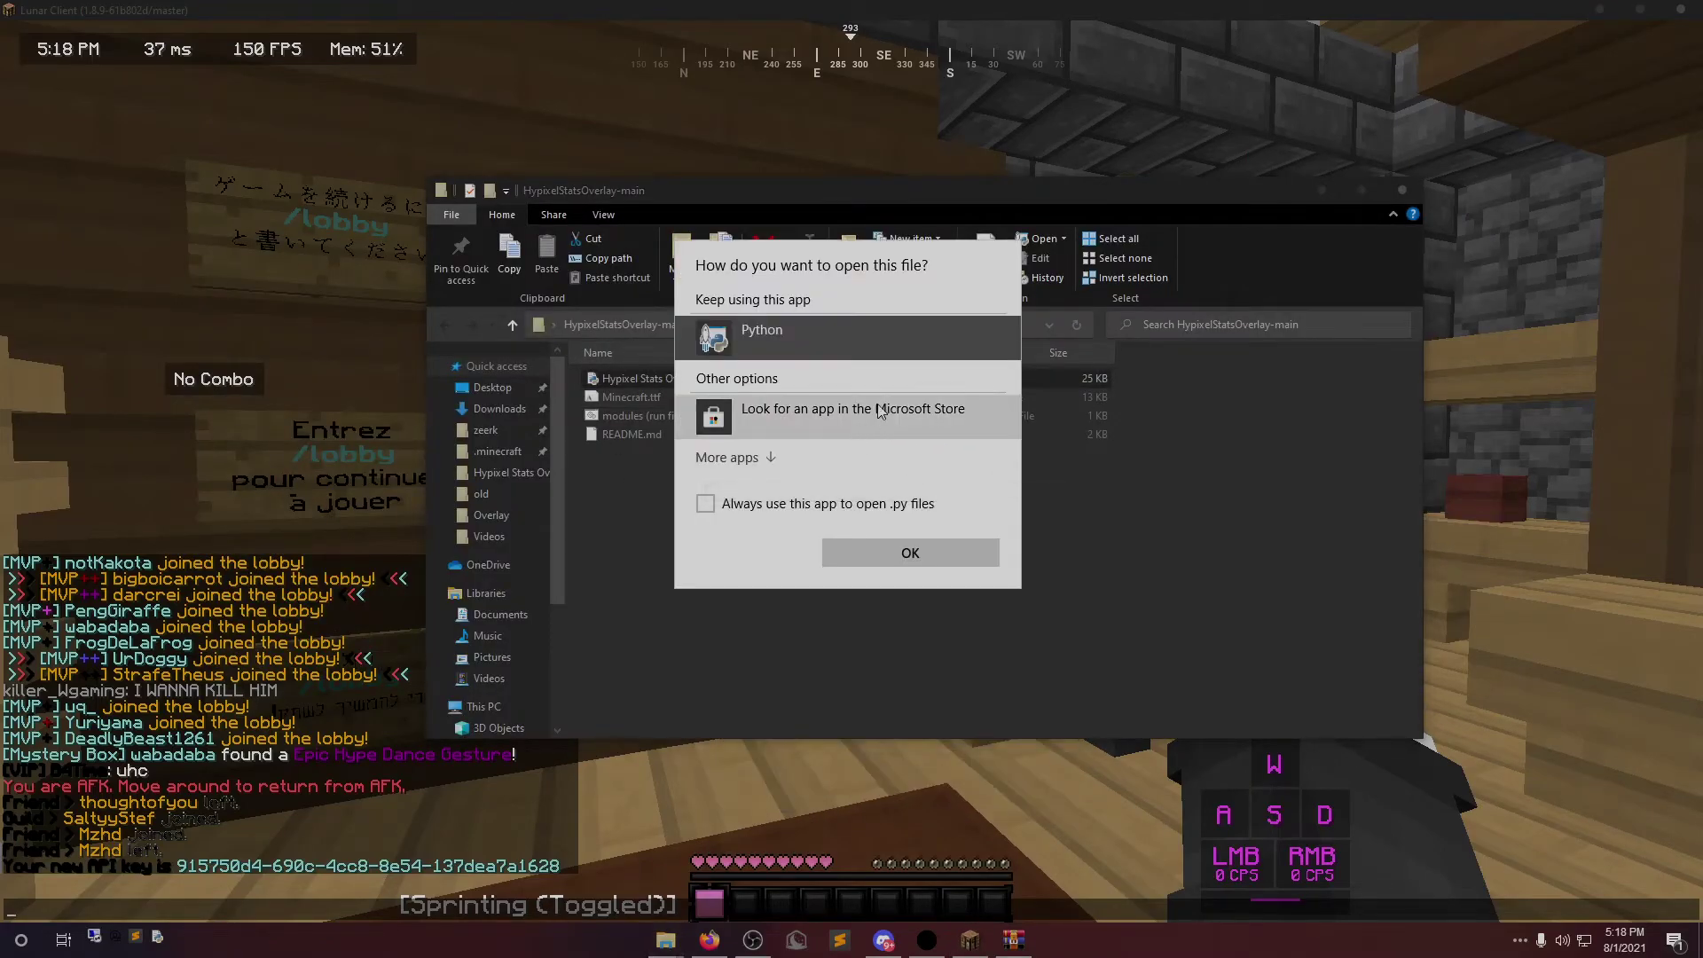
{"action": "left_click", "coordinate": [745, 457]}
{"action": "scroll", "coordinate": [843, 479], "scroll_direction": "down", "scroll_amount": 1}
{"action": "left_click", "coordinate": [843, 495]}
{"action": "left_click", "coordinate": [874, 661]}
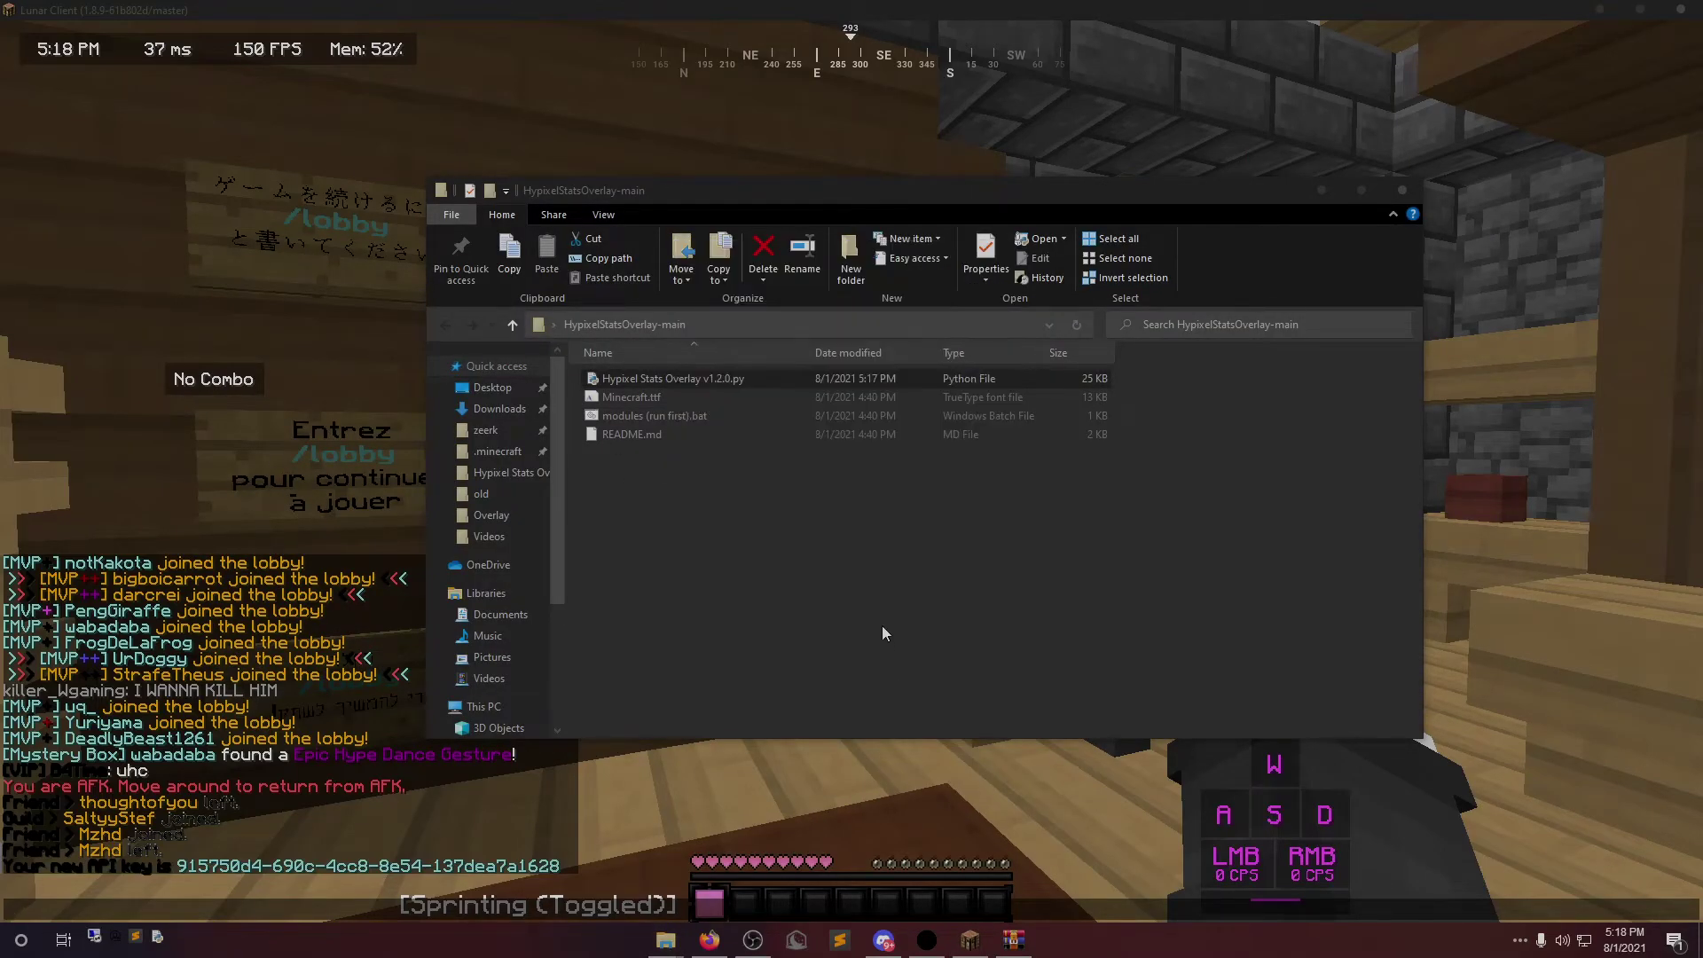
Change textSize from int(35) to int(25), save the script, and relaunch it
{"action": "scroll", "coordinate": [621, 462], "scroll_direction": "down", "scroll_amount": 2}
{"action": "left_click_drag", "start_coordinate": [383, 382], "coordinate": [366, 382]}
{"action": "type", "text": "25"}
{"action": "key", "text": "ctrl+s"}
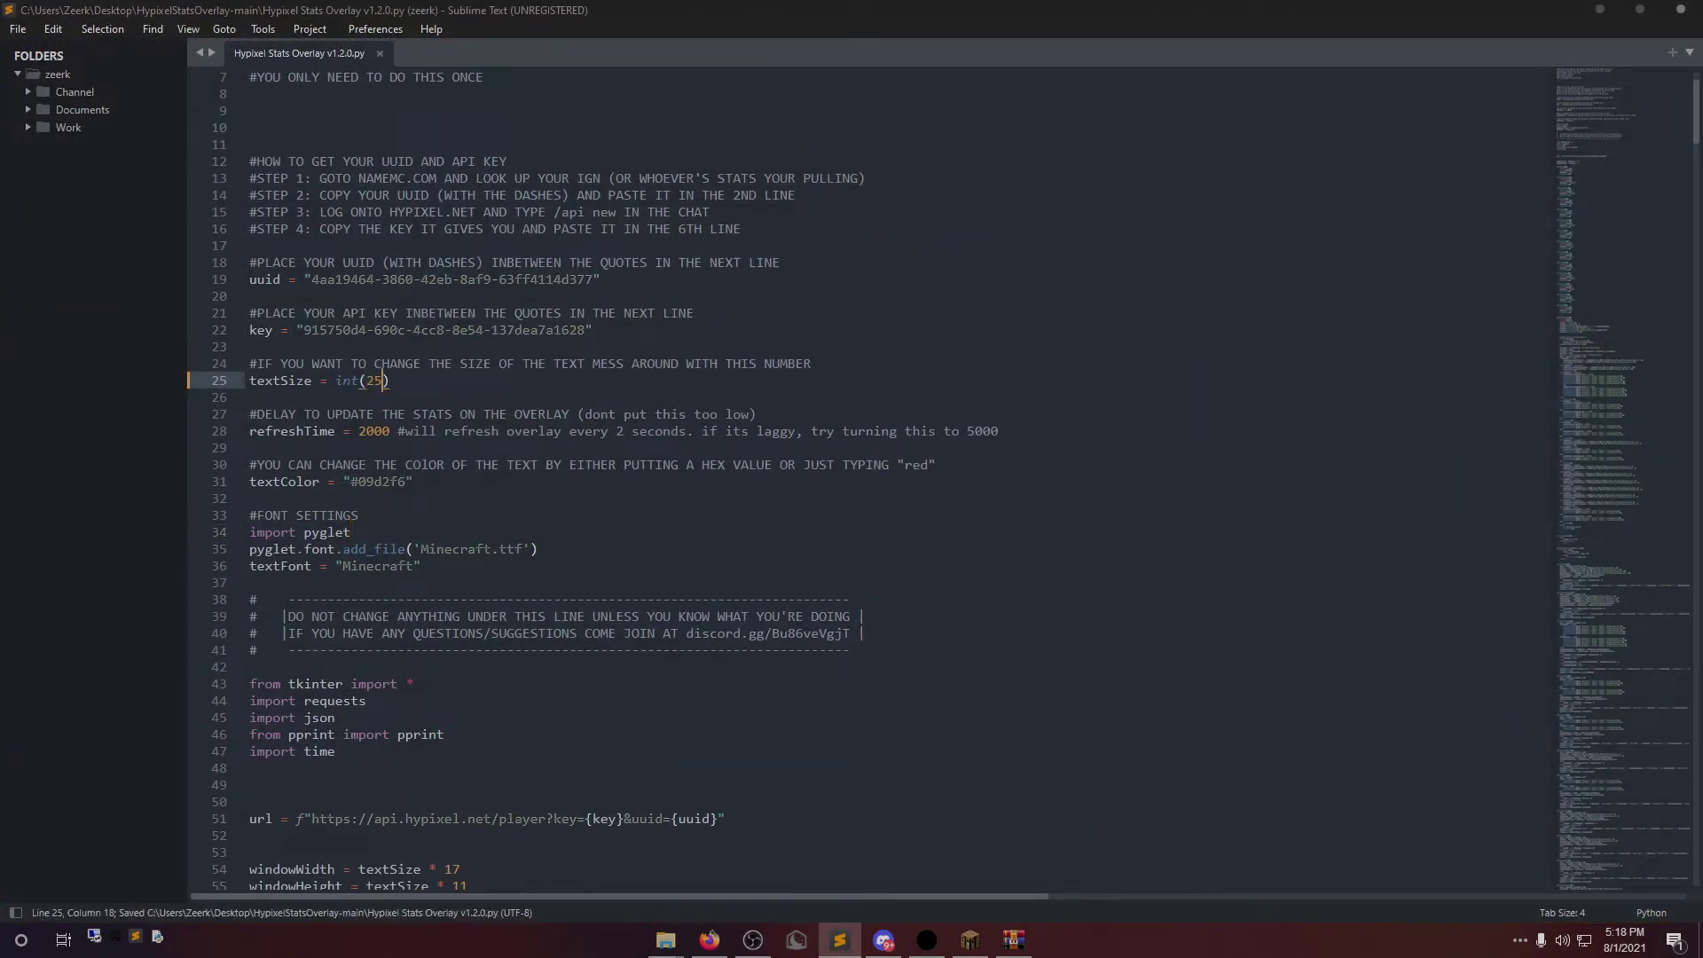
{"action": "left_click", "coordinate": [32, 32]}
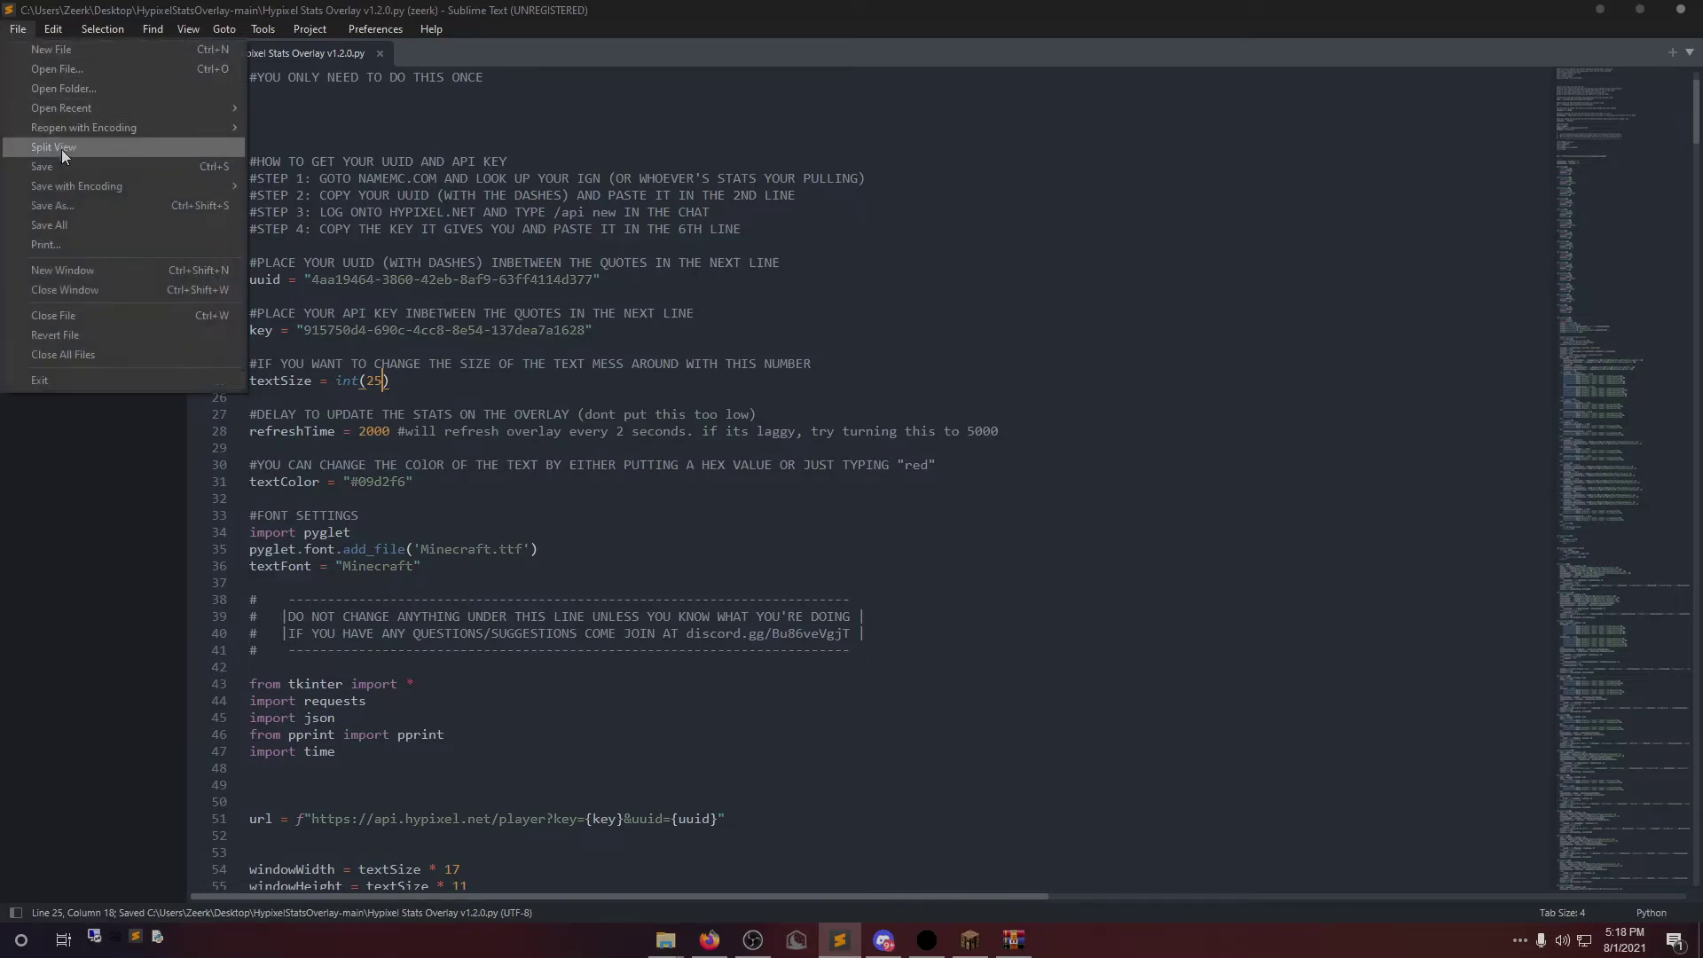
{"action": "left_click", "coordinate": [178, 160]}
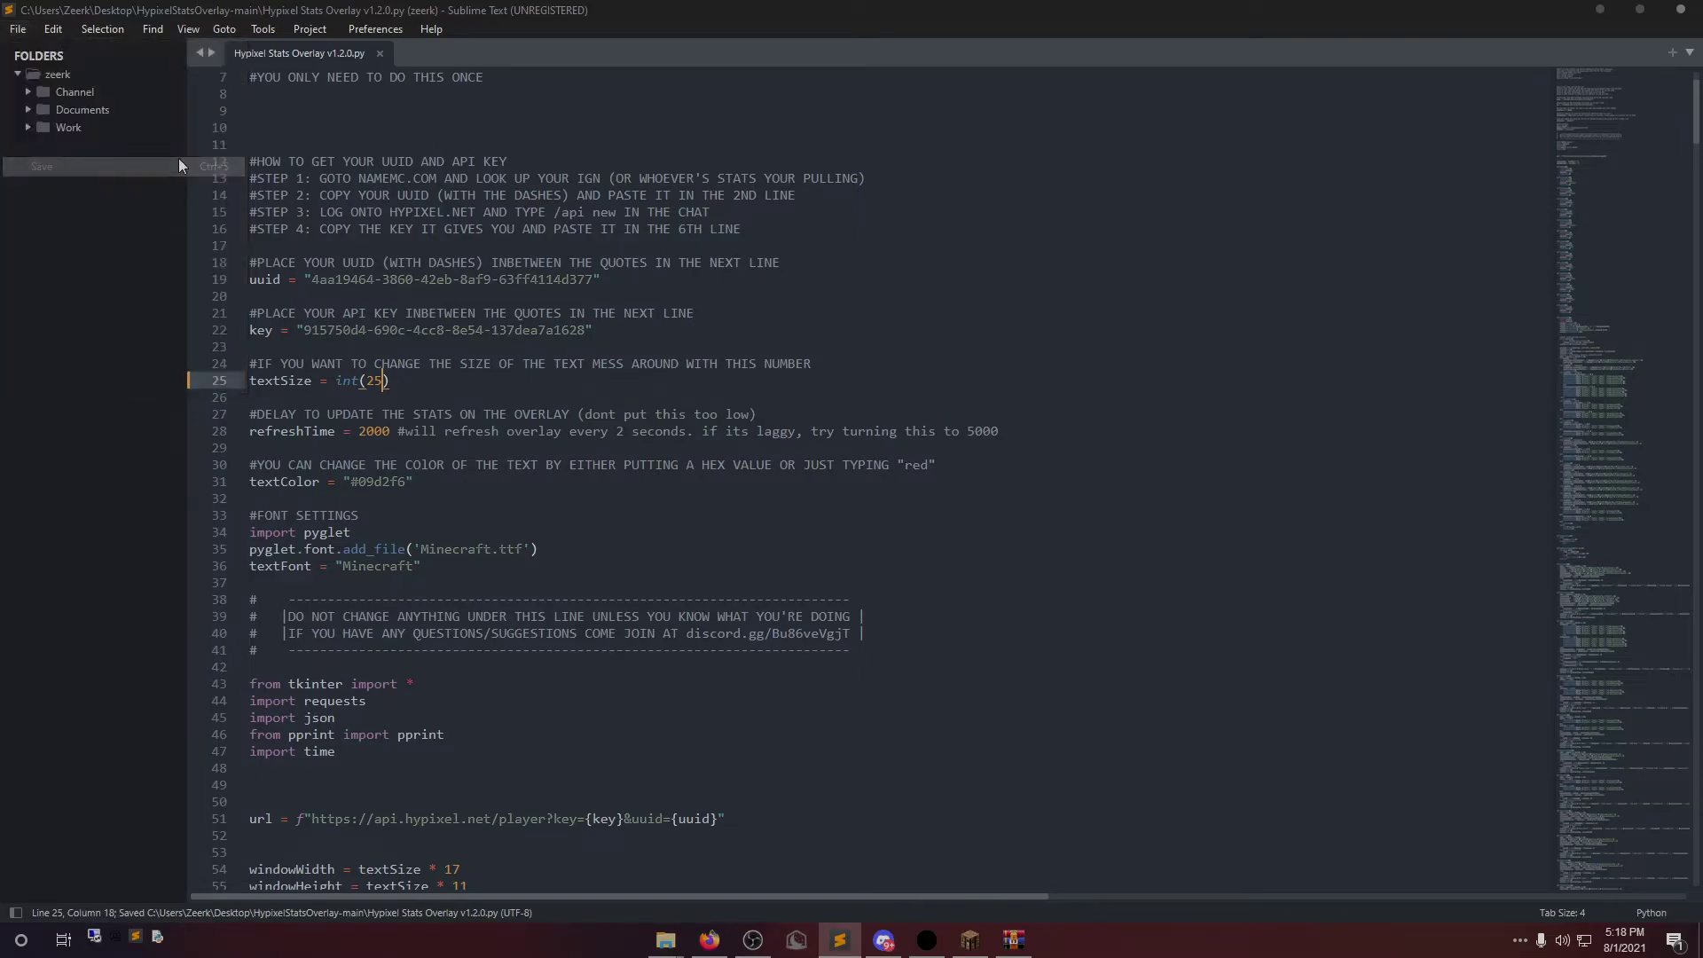
{"action": "left_click", "coordinate": [1683, 12]}
{"action": "double_click", "coordinate": [758, 379]}
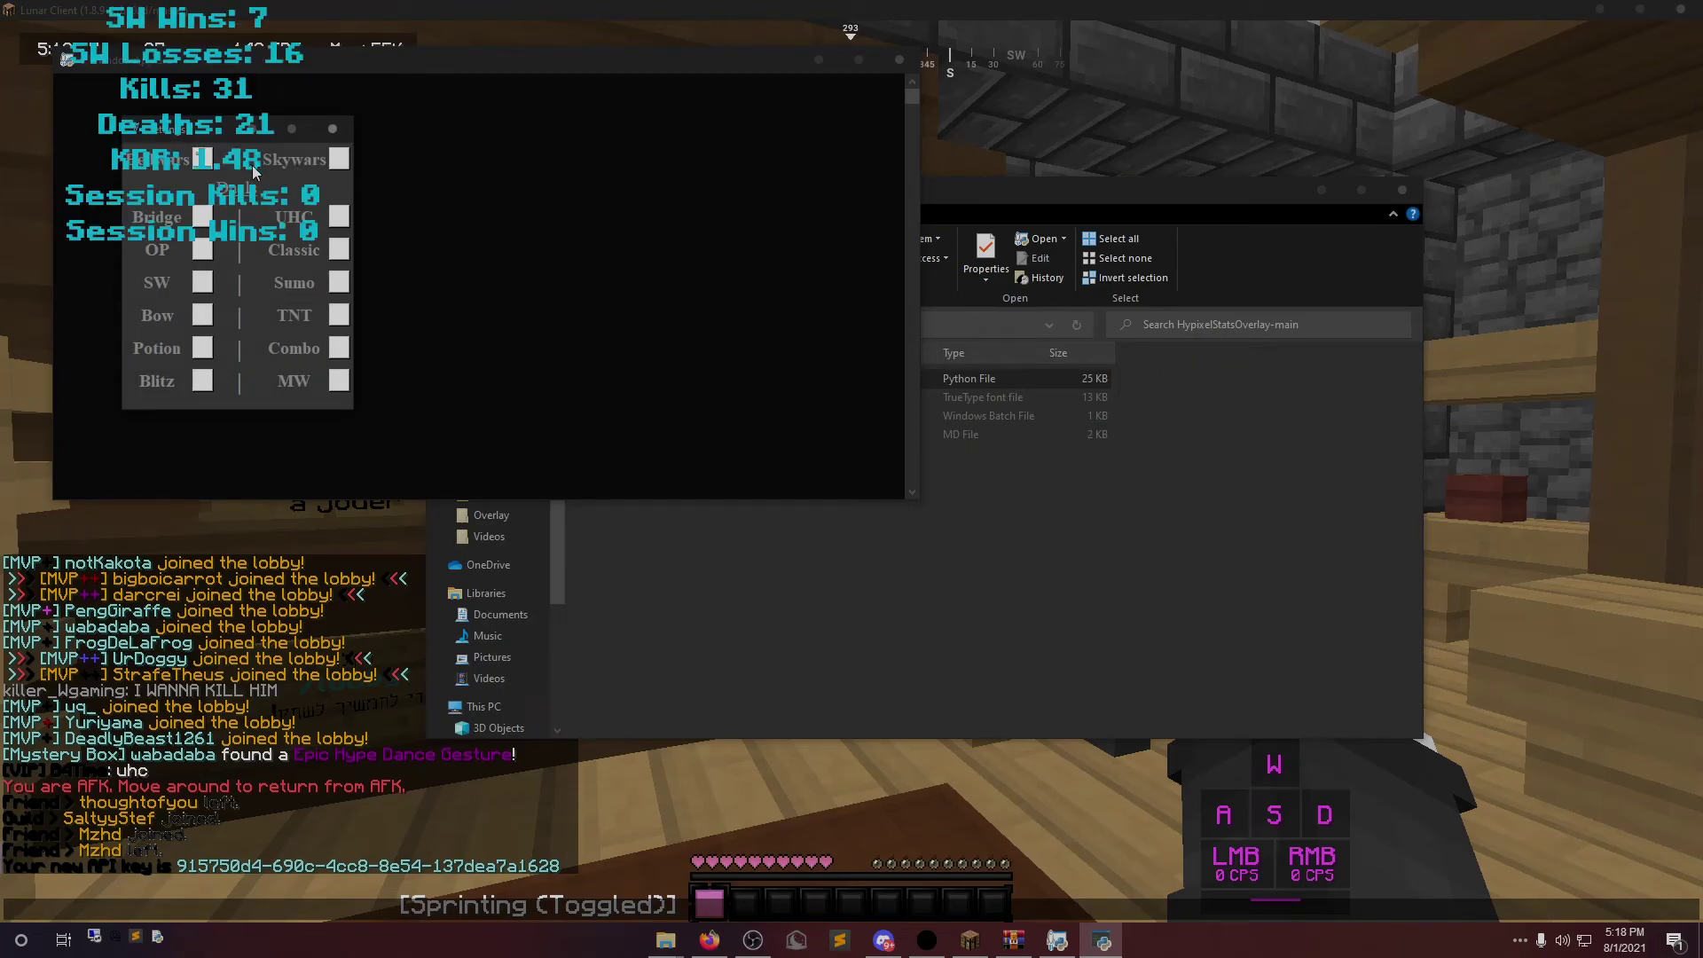
Move the Skywars stats overlay to the top right corner over Minecraft, then open the in-game chat
{"action": "left_click_drag", "start_coordinate": [261, 94], "coordinate": [1569, 143]}
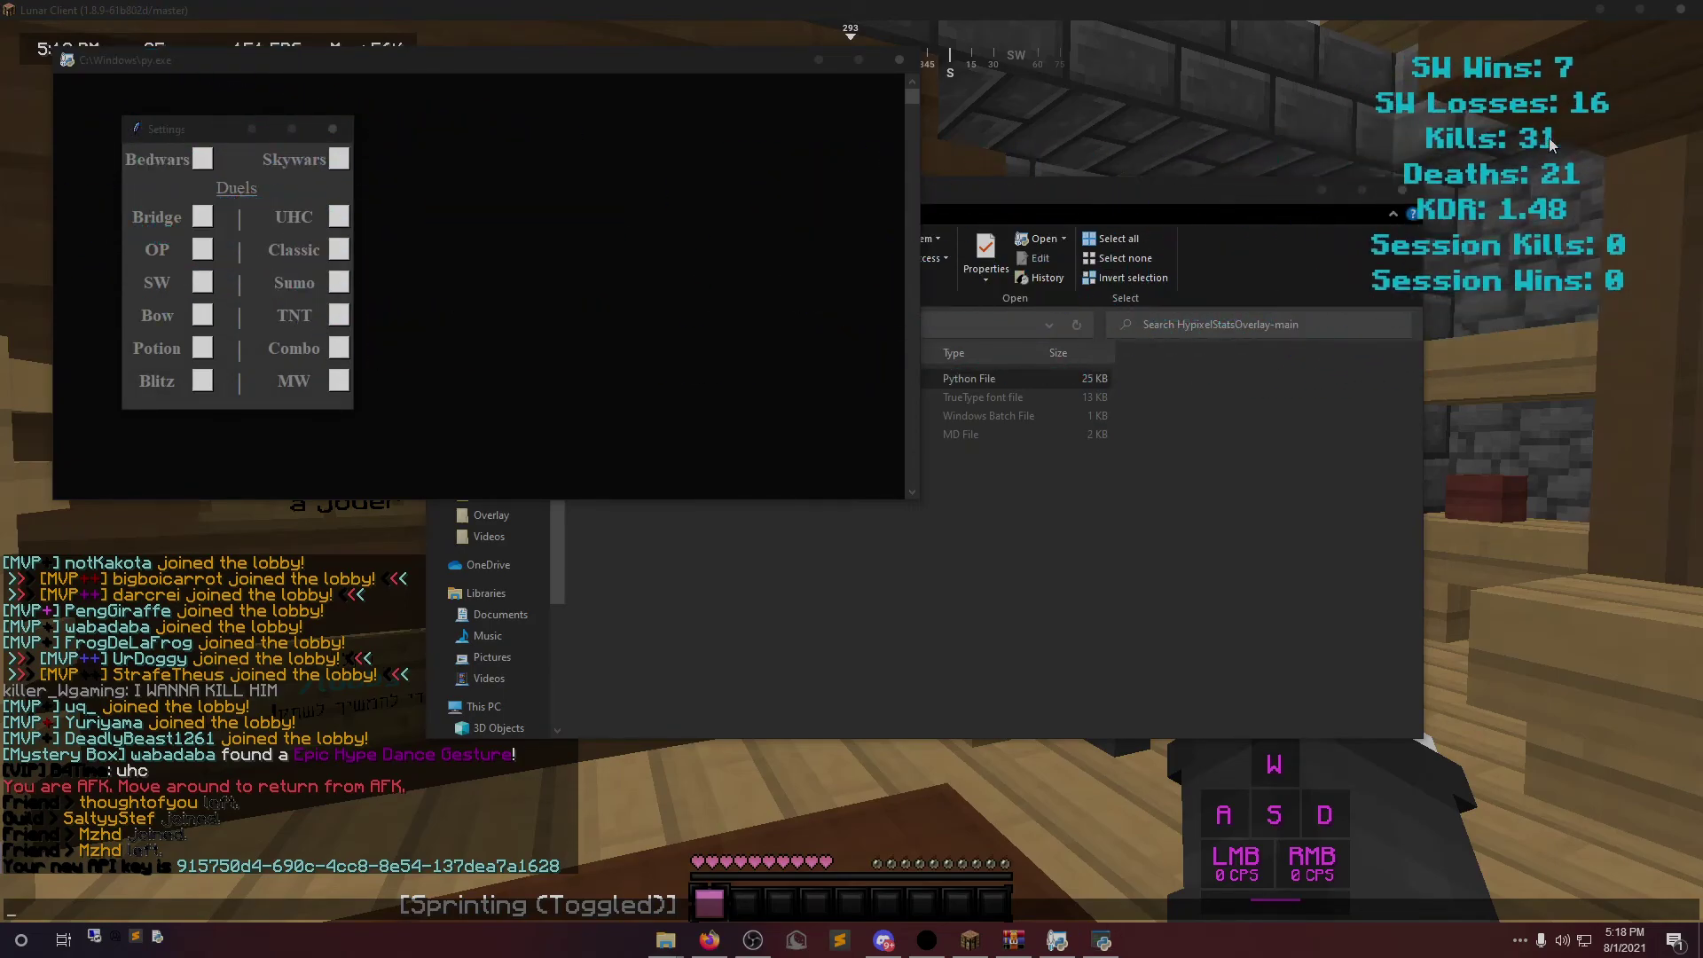
{"action": "left_click_drag", "start_coordinate": [1568, 143], "coordinate": [1569, 135]}
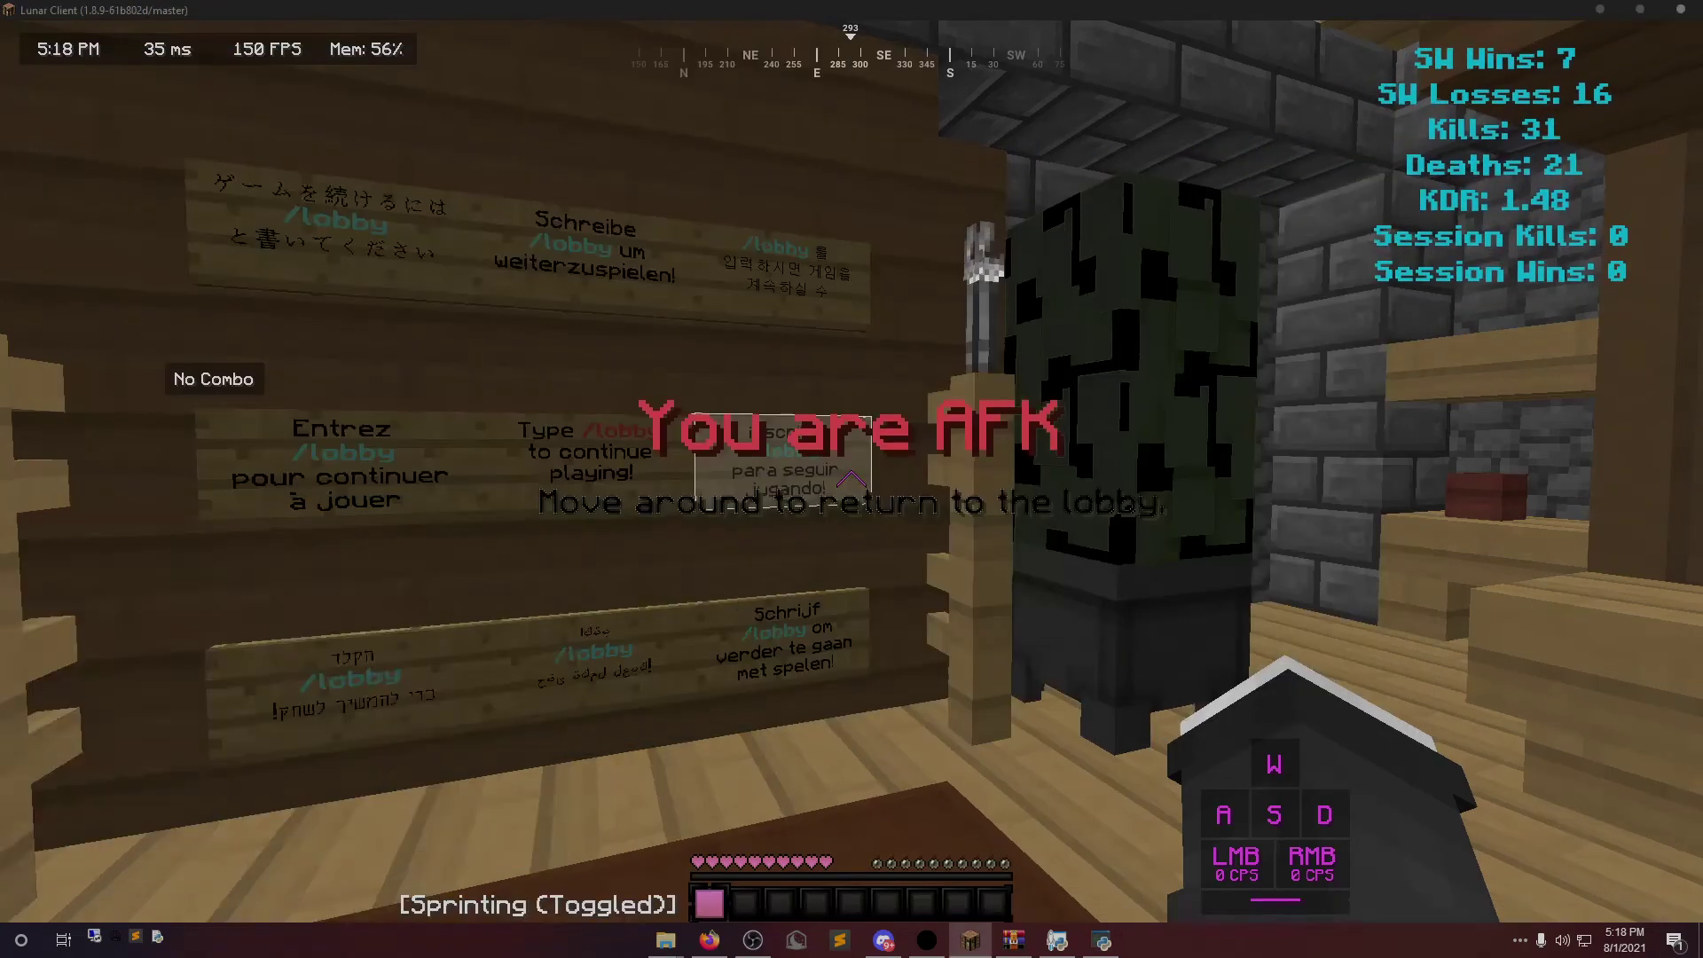
{"action": "key", "text": "t"}
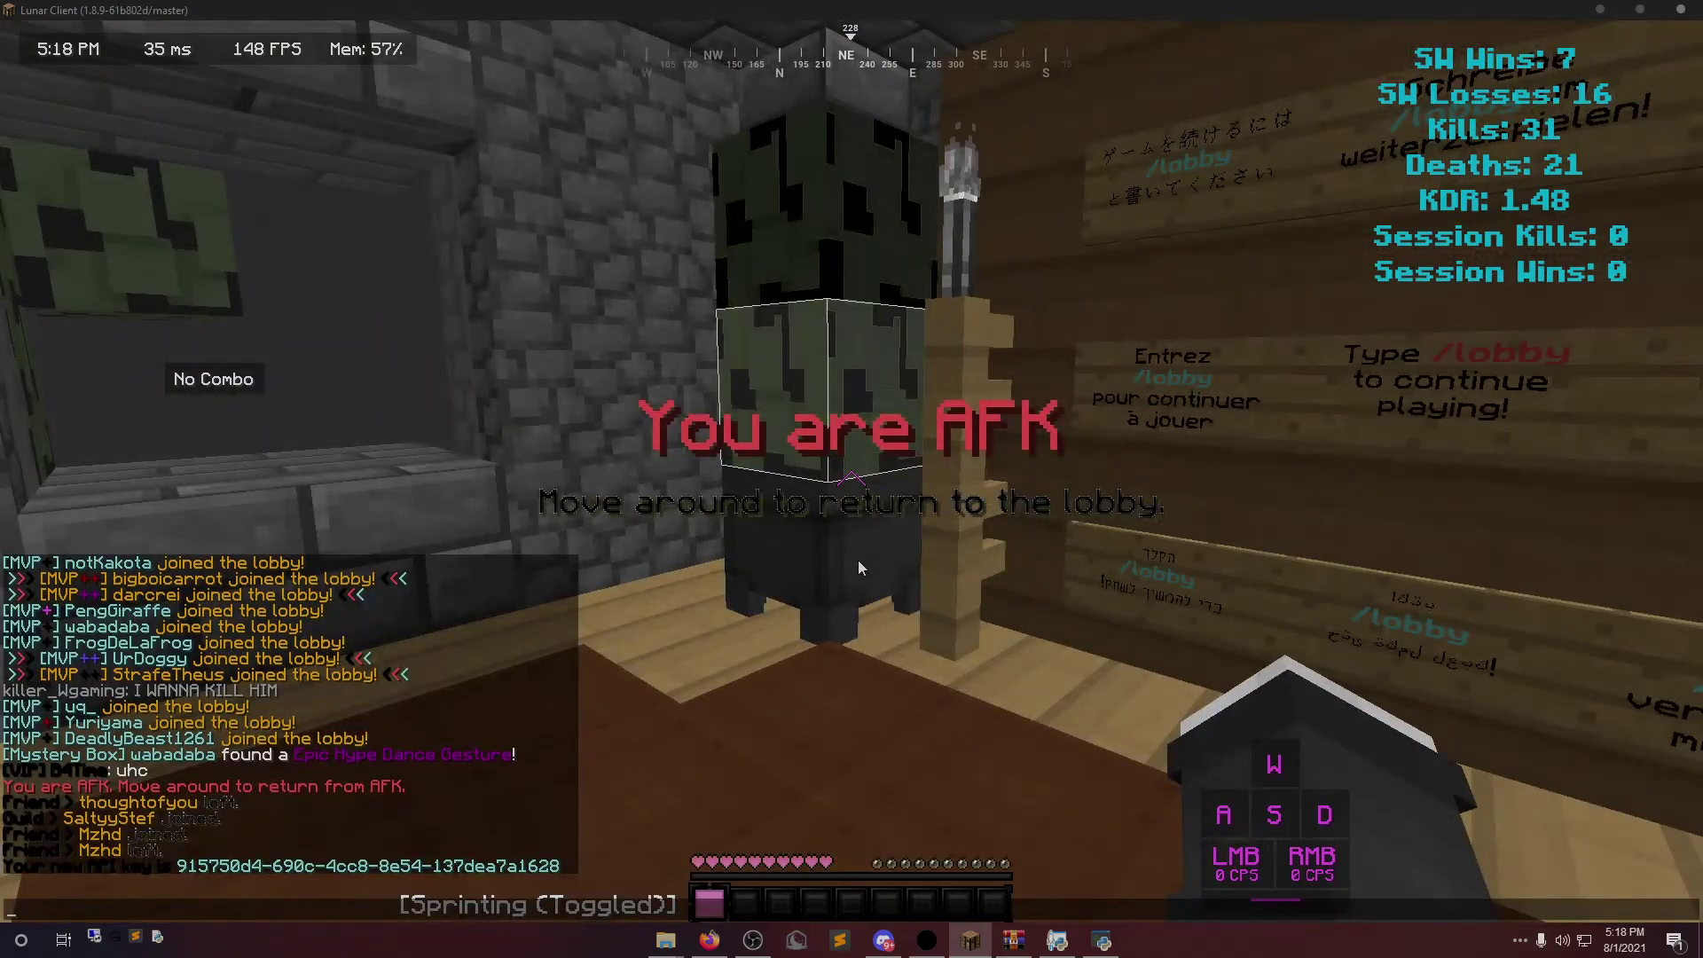